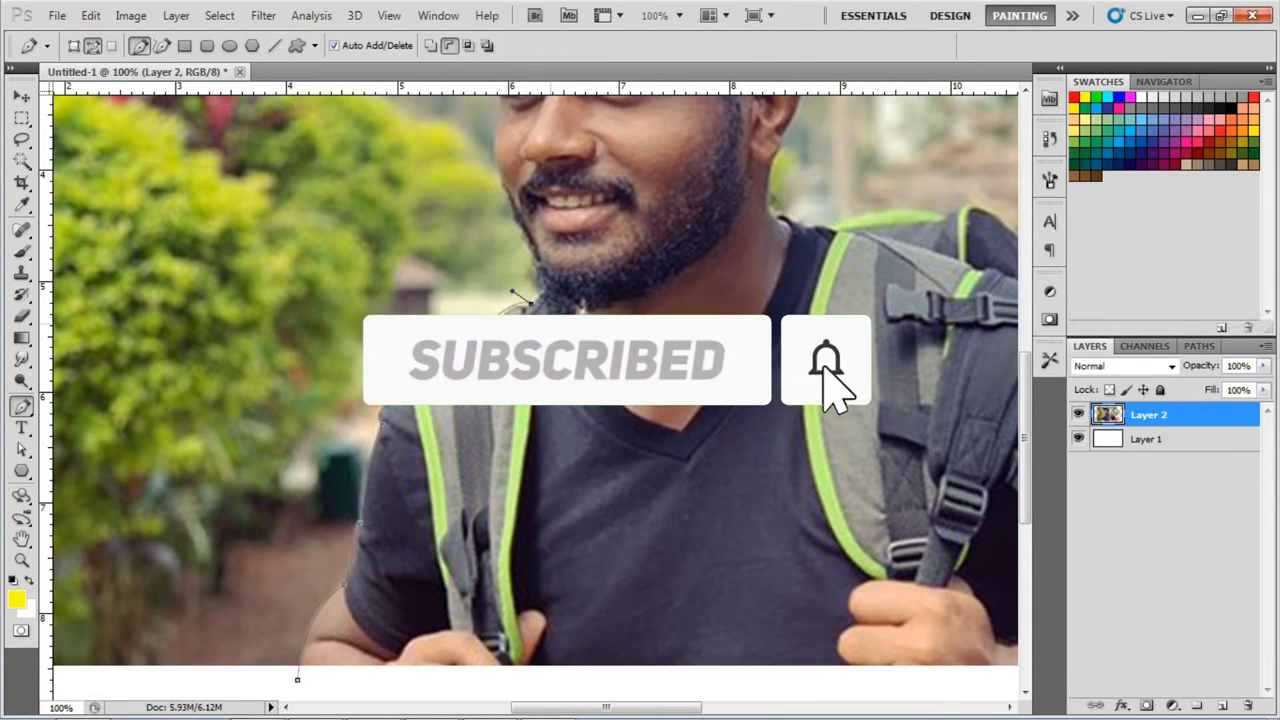
Trace the Pen path along the face and up over the cap brim and cap top.
scroll(518, 350, up, 4)
scroll(457, 561, up, 2)
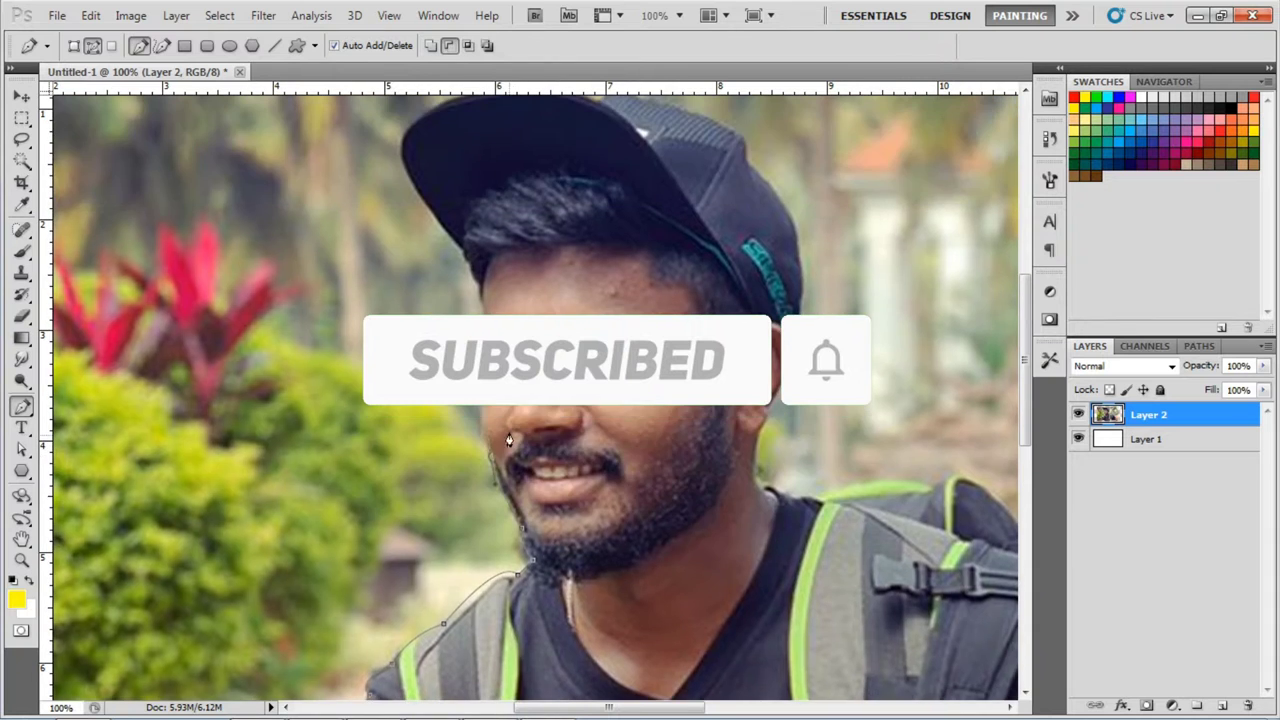
scroll(457, 561, up, 1)
drag(460, 343, 424, 610)
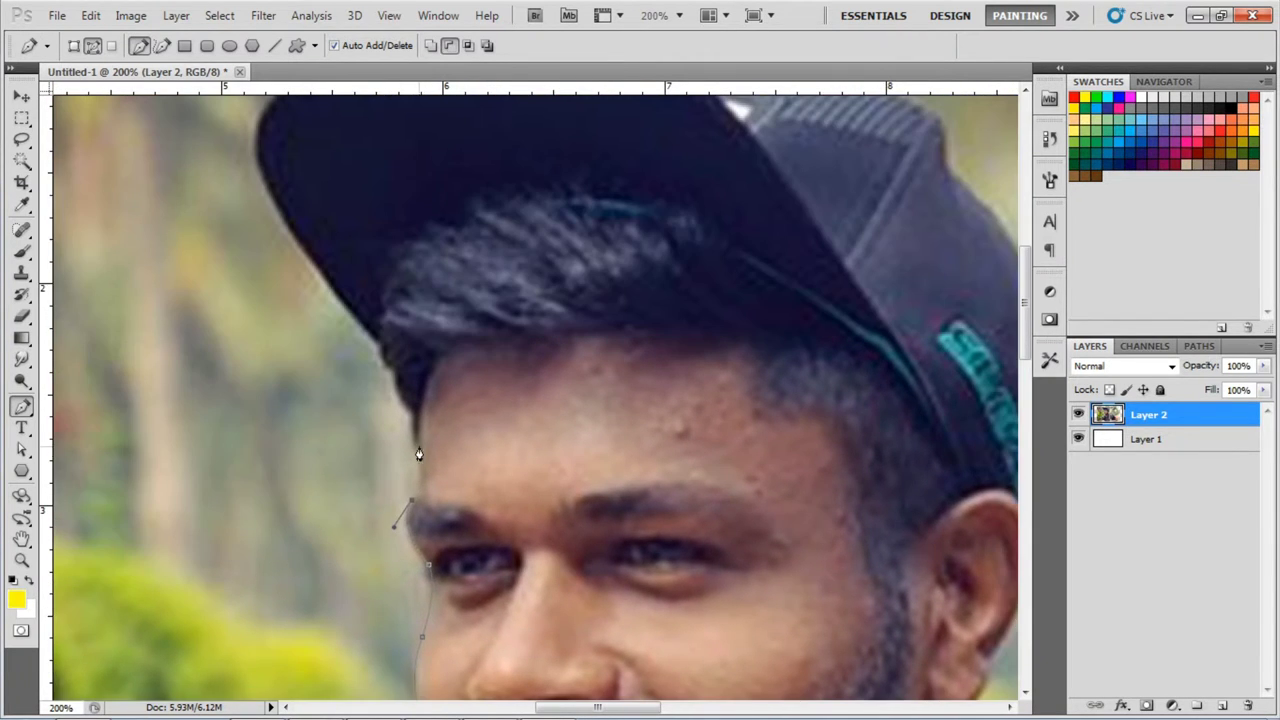
drag(420, 415, 438, 500)
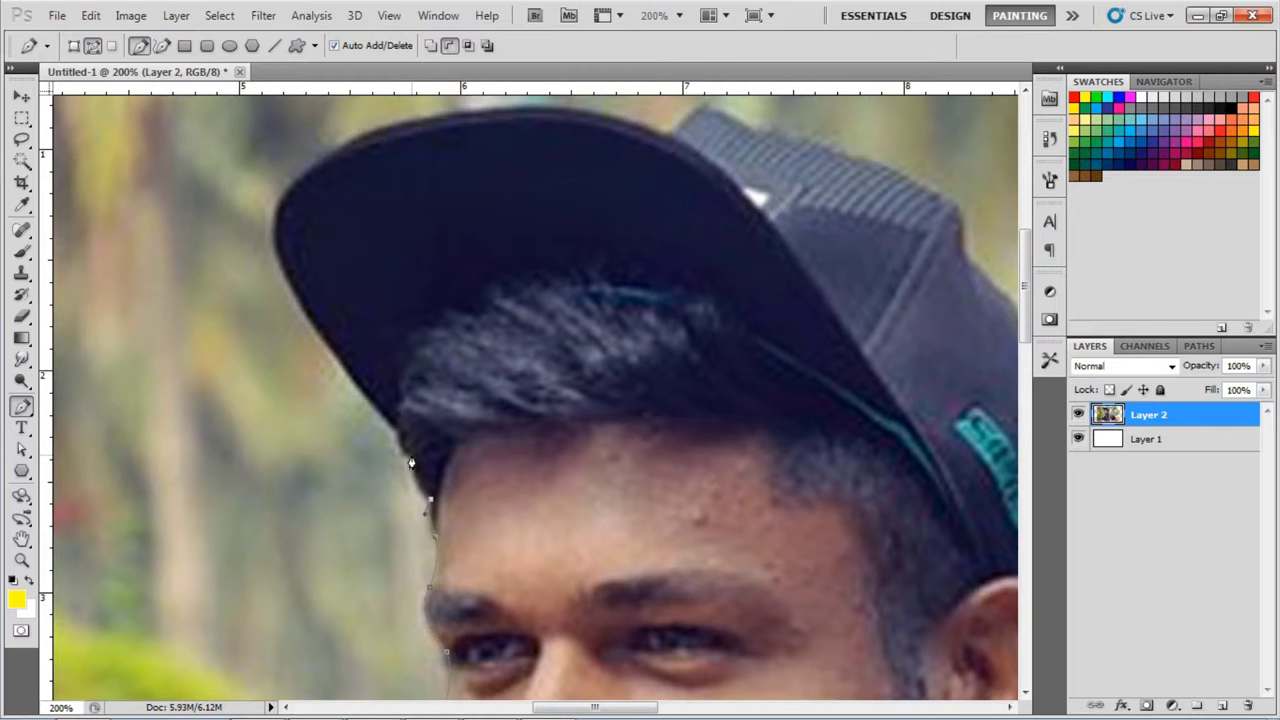
drag(417, 395, 584, 518)
drag(457, 406, 457, 382)
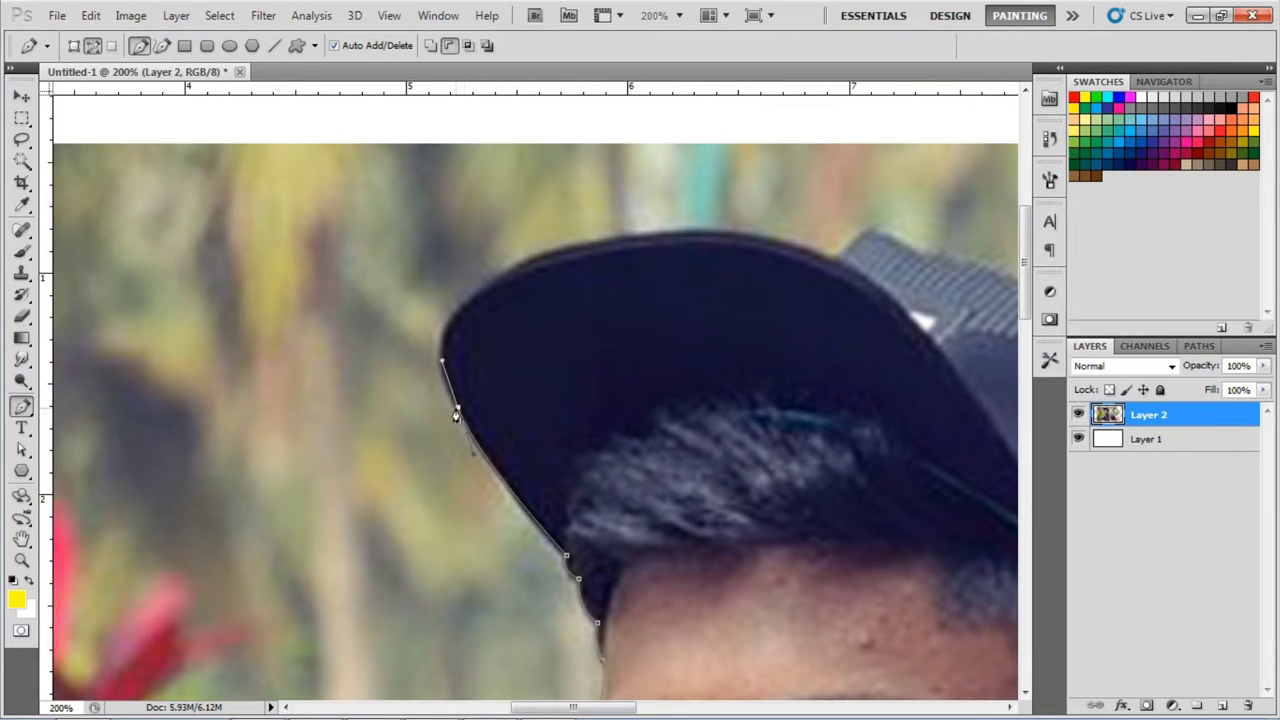
mouse_move(677, 233)
mouse_down()
mouse_move(850, 235)
mouse_move(562, 360)
mouse_up()
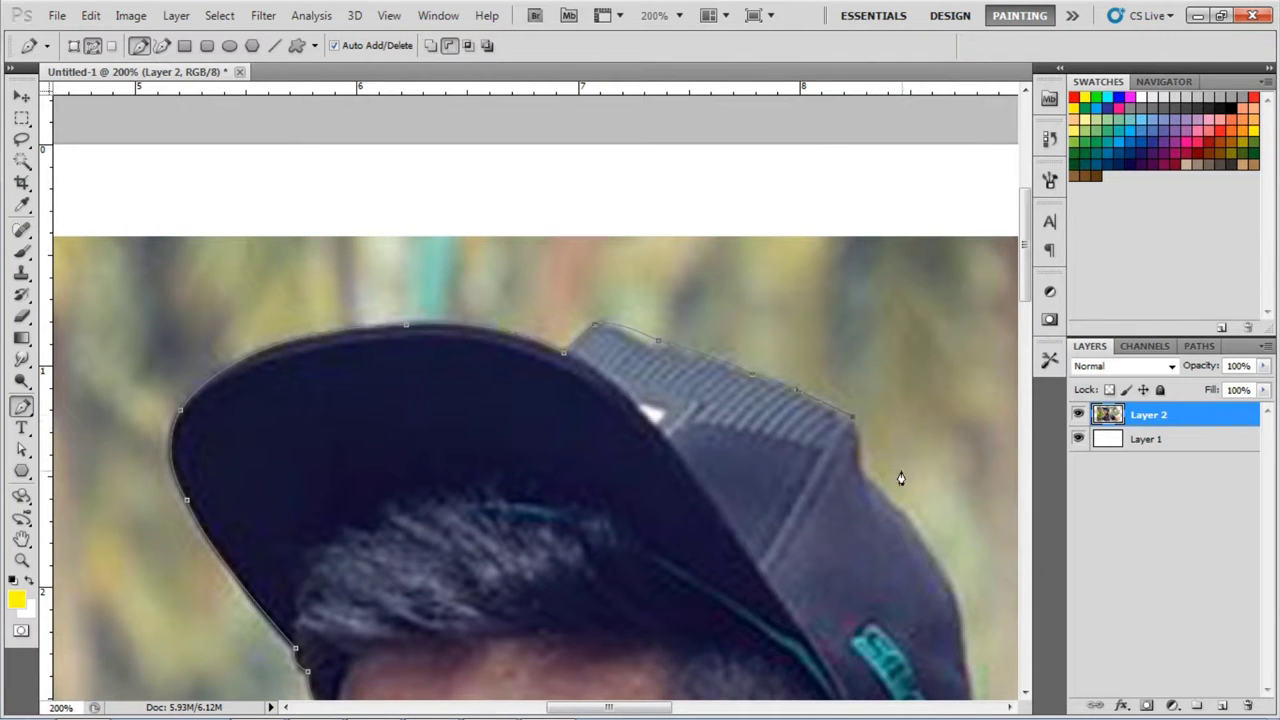
Continue the path around the back of the cap, the neck and the top of the backpack.
drag(901, 479, 806, 386)
drag(875, 489, 861, 416)
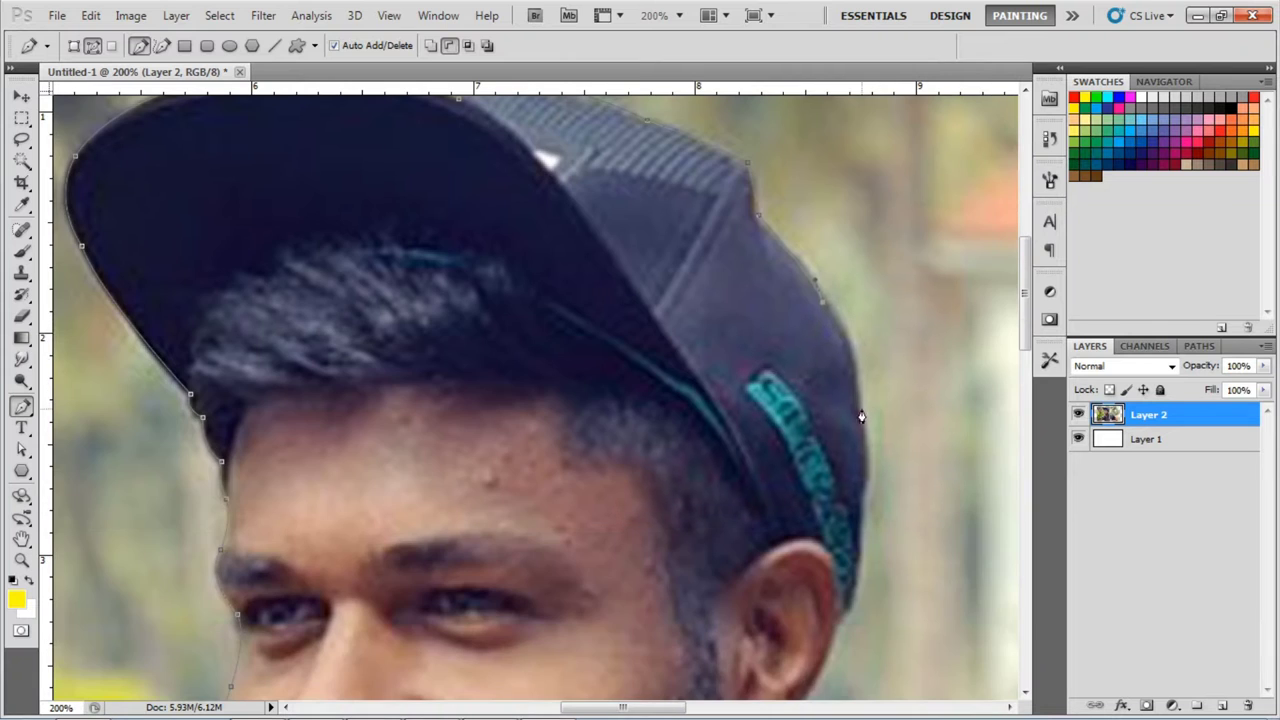
scroll(885, 525, down, 5)
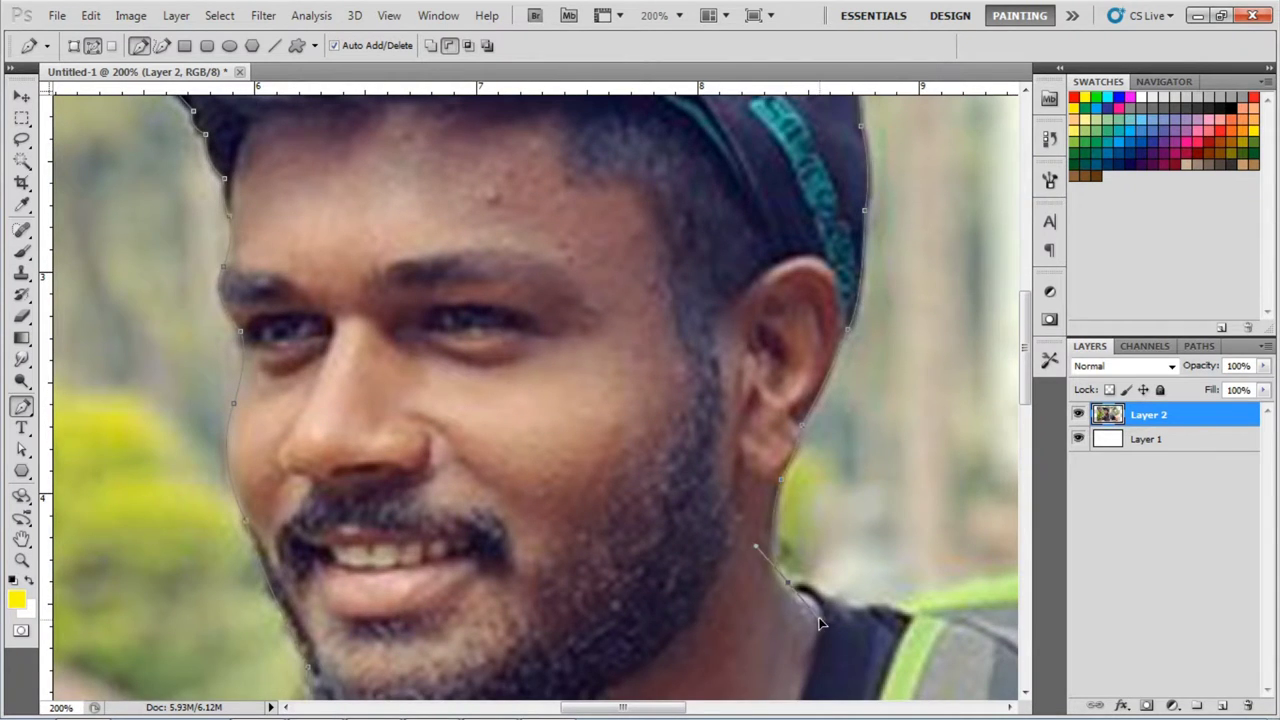
drag(857, 559, 717, 362)
drag(722, 416, 510, 412)
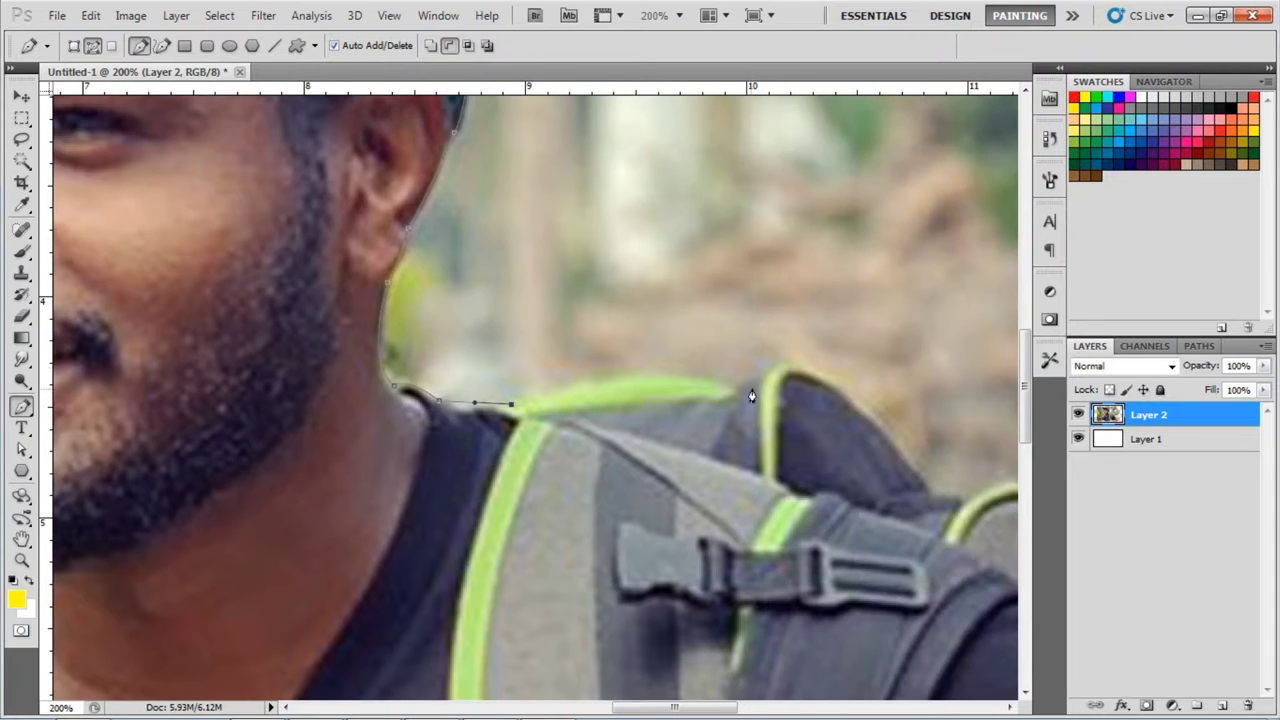
click(800, 365)
drag(800, 365, 607, 253)
drag(742, 378, 840, 502)
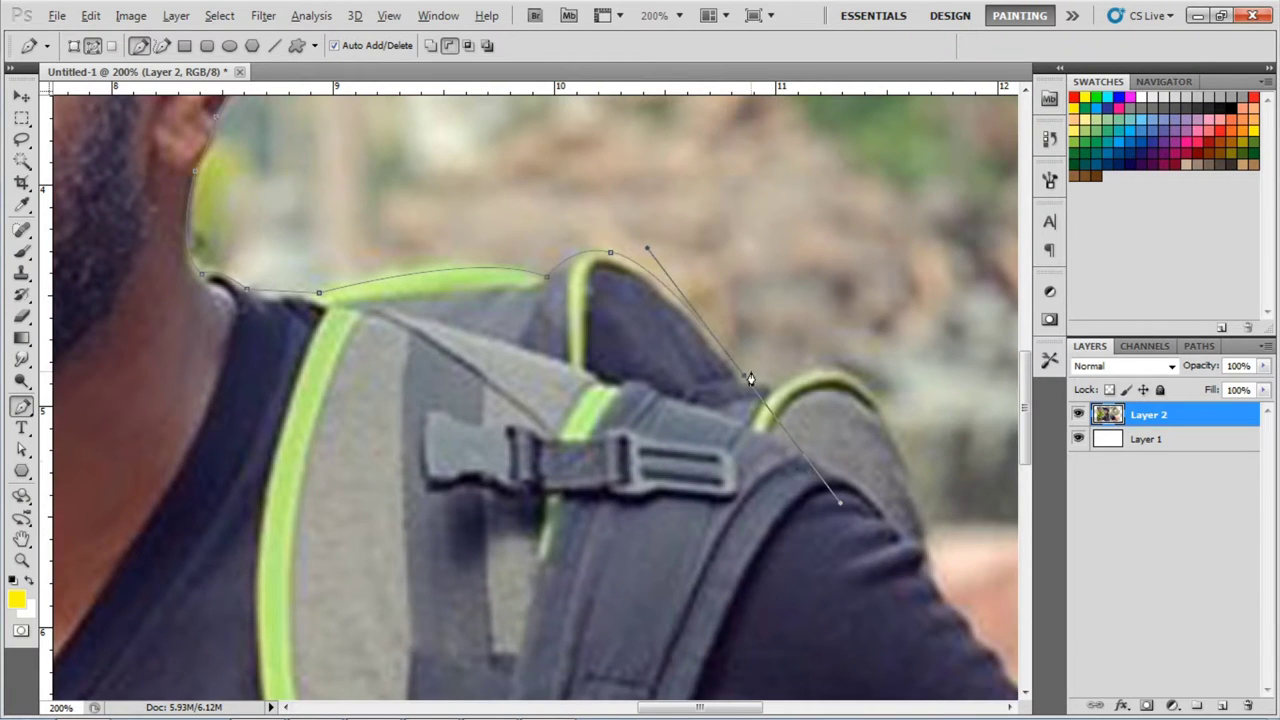
Run the path down the shoulder and forearm and close it along the photo's bottom edge.
drag(878, 412, 750, 252)
mouse_move(770, 483)
mouse_down()
mouse_move(783, 329)
mouse_move(708, 325)
mouse_up()
drag(772, 397, 676, 358)
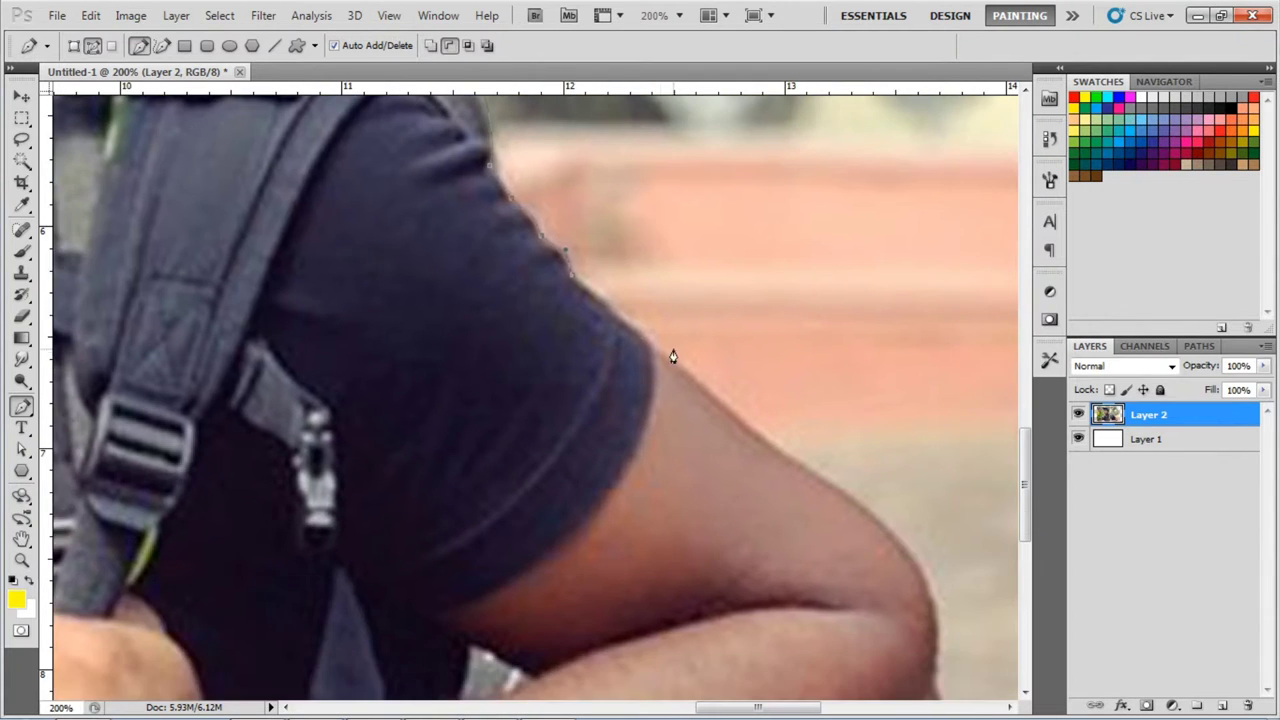
drag(778, 388, 653, 203)
drag(811, 465, 764, 305)
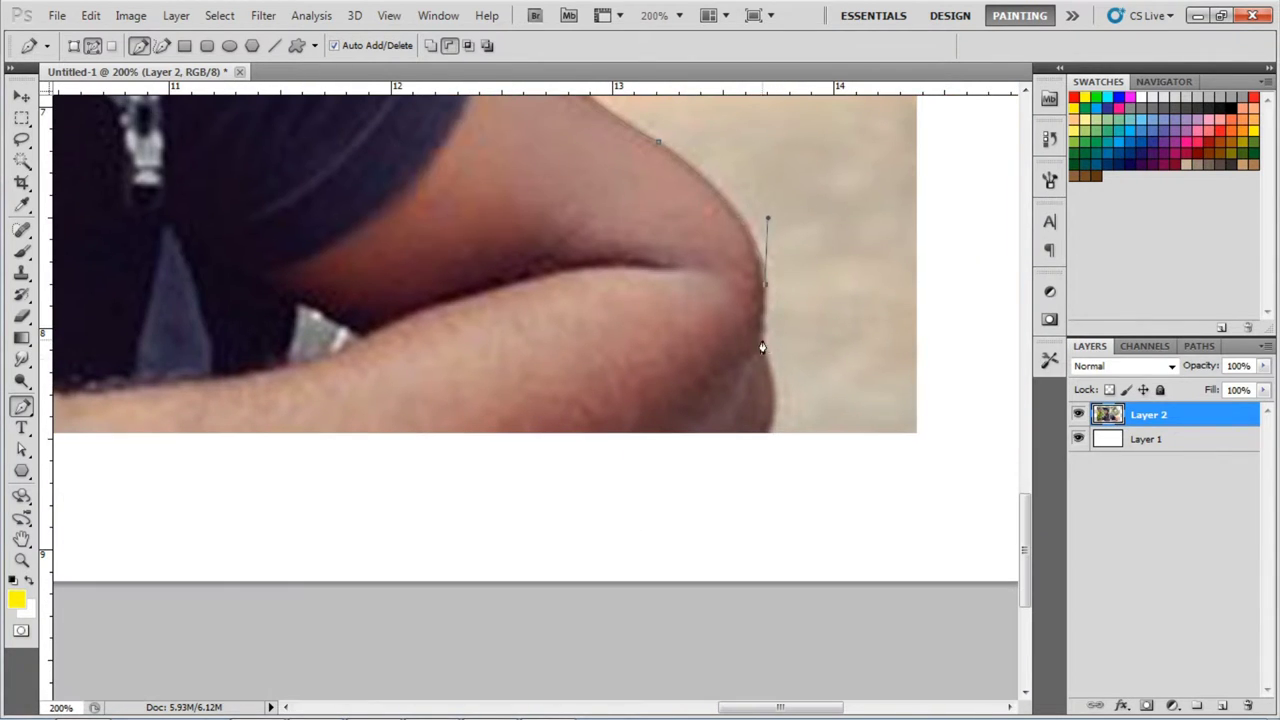
key(ctrl+minus)
key(ctrl+minus)
key(ctrl+minus)
click(318, 630)
Copy the selected man onto his own layer and duplicate it as Layer 3 copy.
key(ctrl+Return)
key(c)
right_click(502, 200)
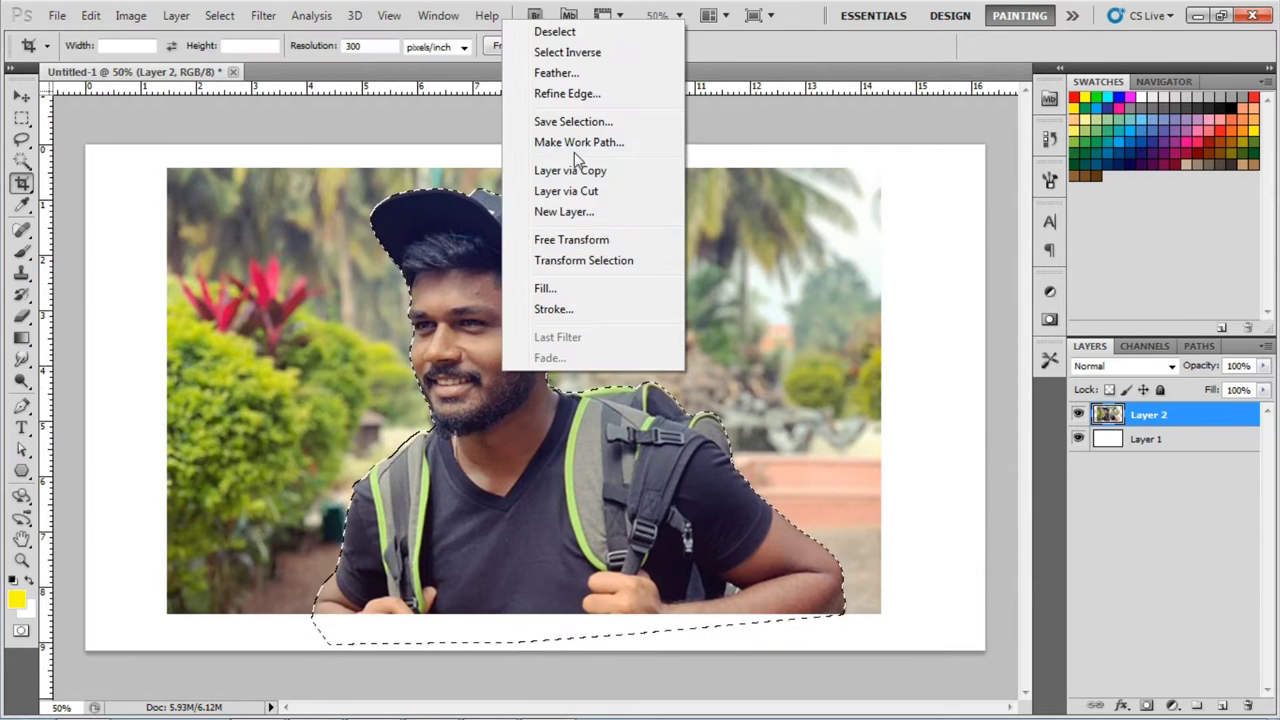
click(580, 170)
click(1124, 413)
key(ctrl+j)
Raise the copy's brightness to 33 with Brightness/Contrast.
click(130, 15)
key(Escape)
key(i)
click(130, 15)
click(160, 60)
click(390, 60)
drag(763, 187, 786, 190)
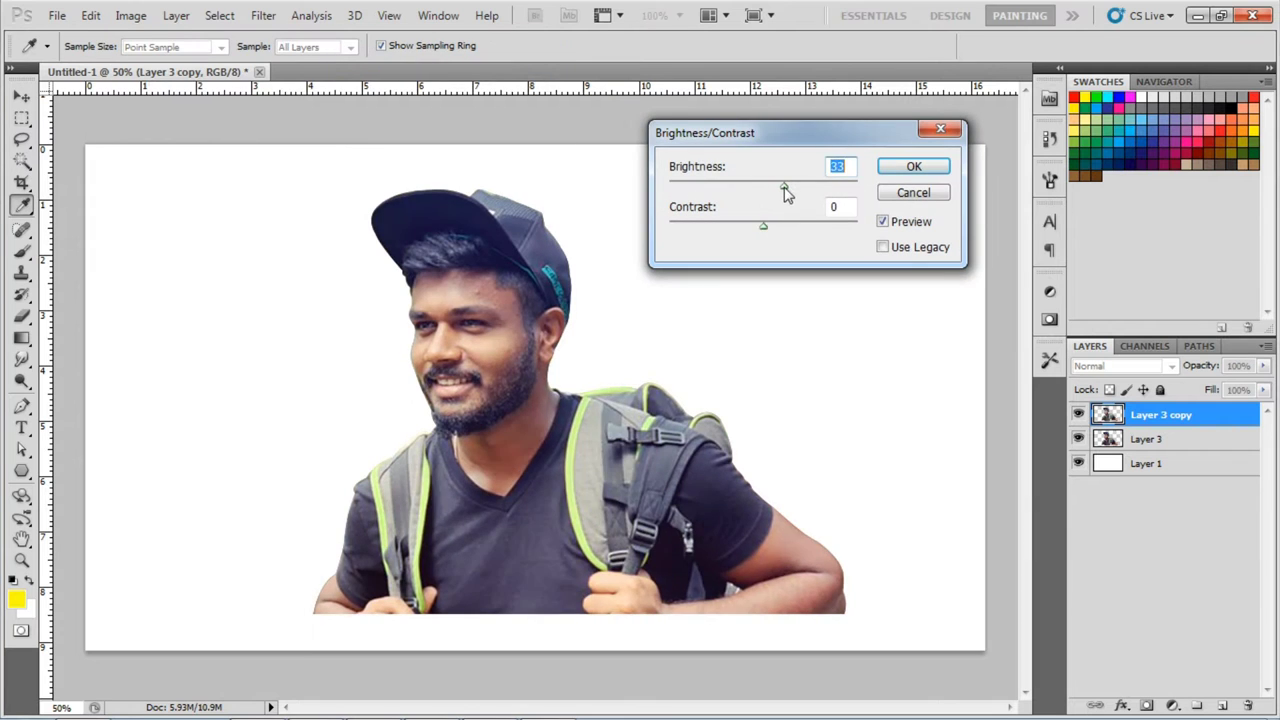
key(Return)
Lighten the copy's midtones with Levels.
click(130, 15)
key(ctrl+l)
drag(964, 415, 959, 415)
key(Return)
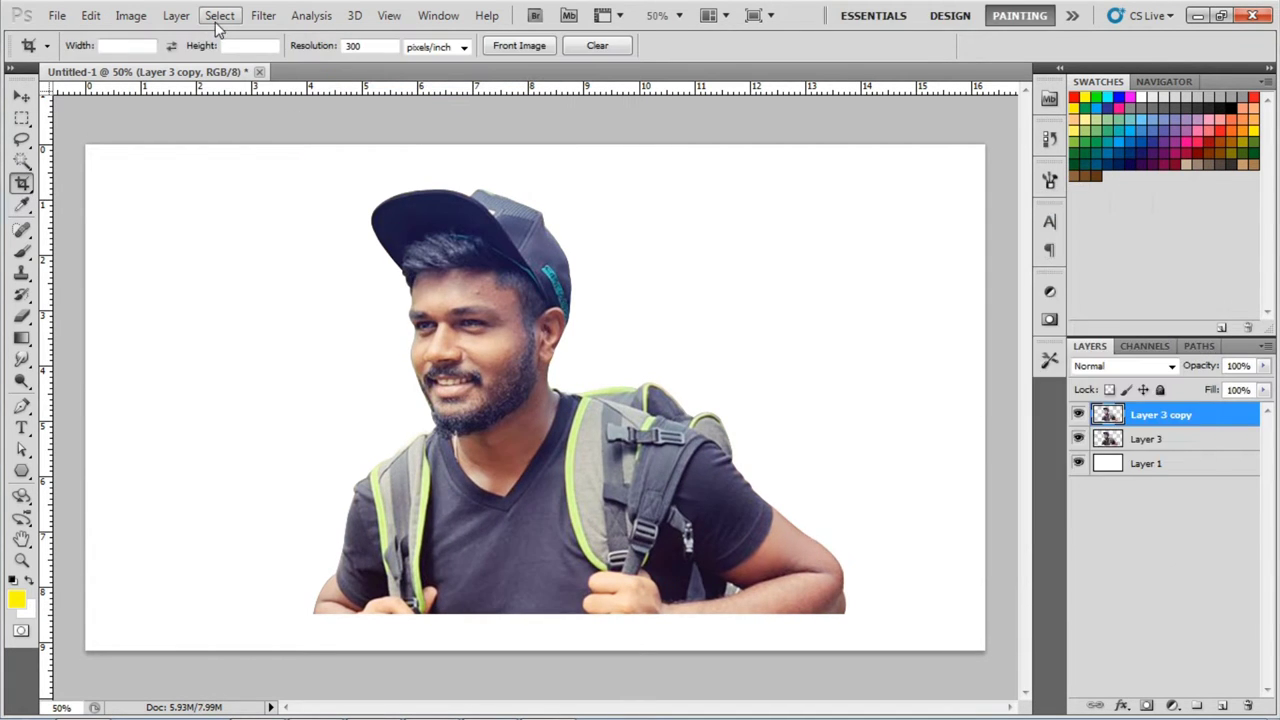
Shift the copy's midtones slightly toward red with Color Balance.
key(ctrl+plus)
click(130, 15)
key(ctrl+b)
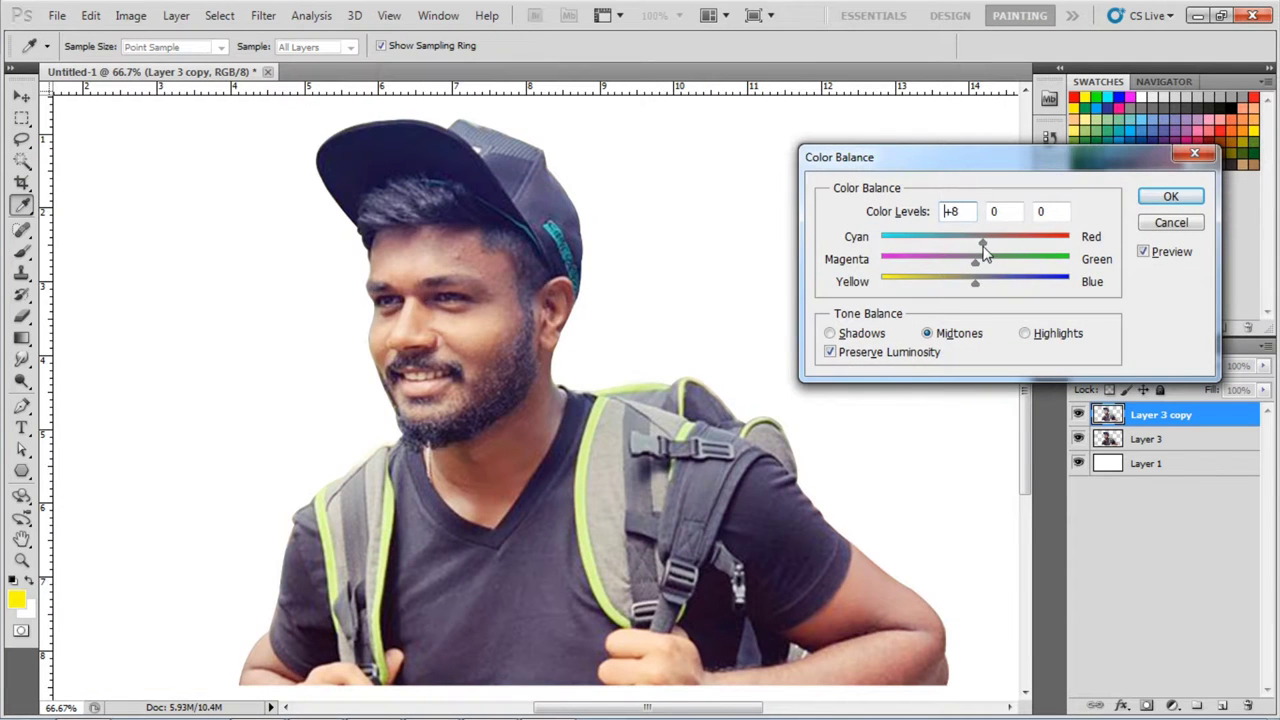
key(Return)
Apply Smart Sharpen to the copy and add an empty layer above the white base layer.
key(c)
key(ctrl+minus)
click(263, 15)
click(537, 357)
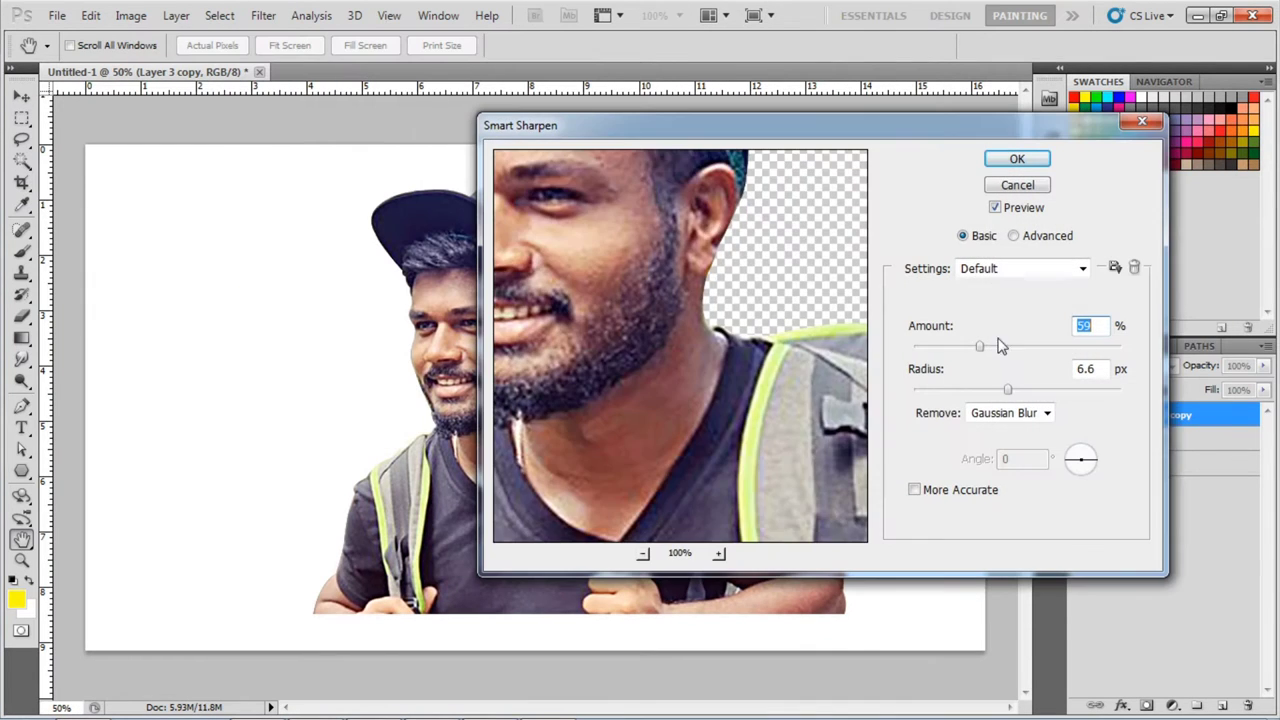
key(Return)
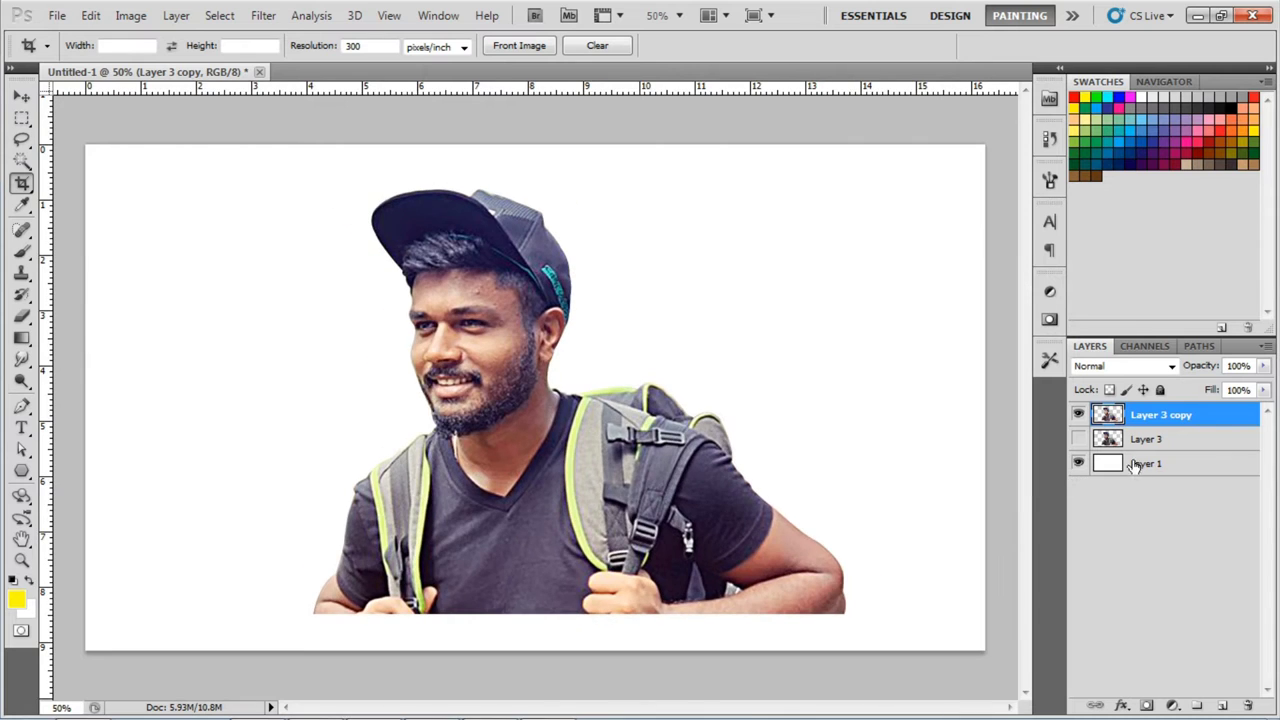
click(1145, 463)
key(ctrl+shift+alt+n)
Fill the new layer with a dark purple-grey chosen in the Color Picker.
key(b)
alt+click(708, 475)
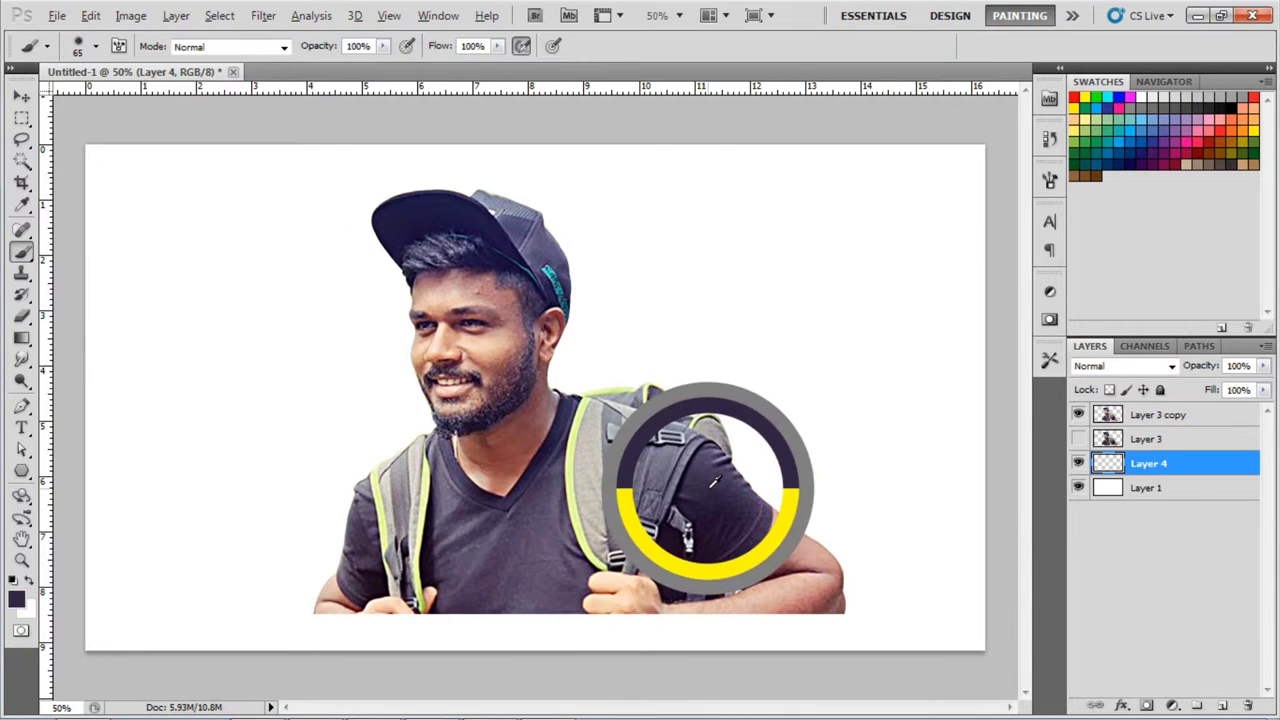
key(alt+BackSpace)
click(16, 598)
click(749, 494)
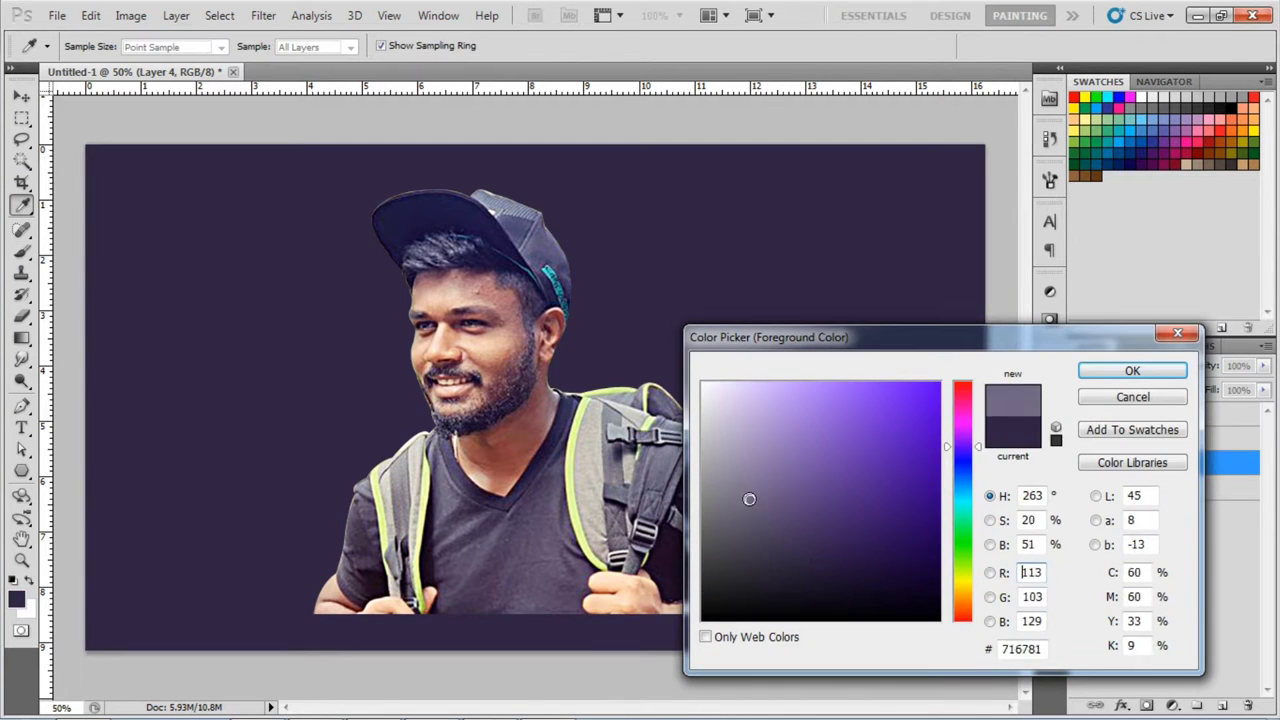
click(1094, 371)
key(alt+BackSpace)
click(1096, 375)
key(alt+BackSpace)
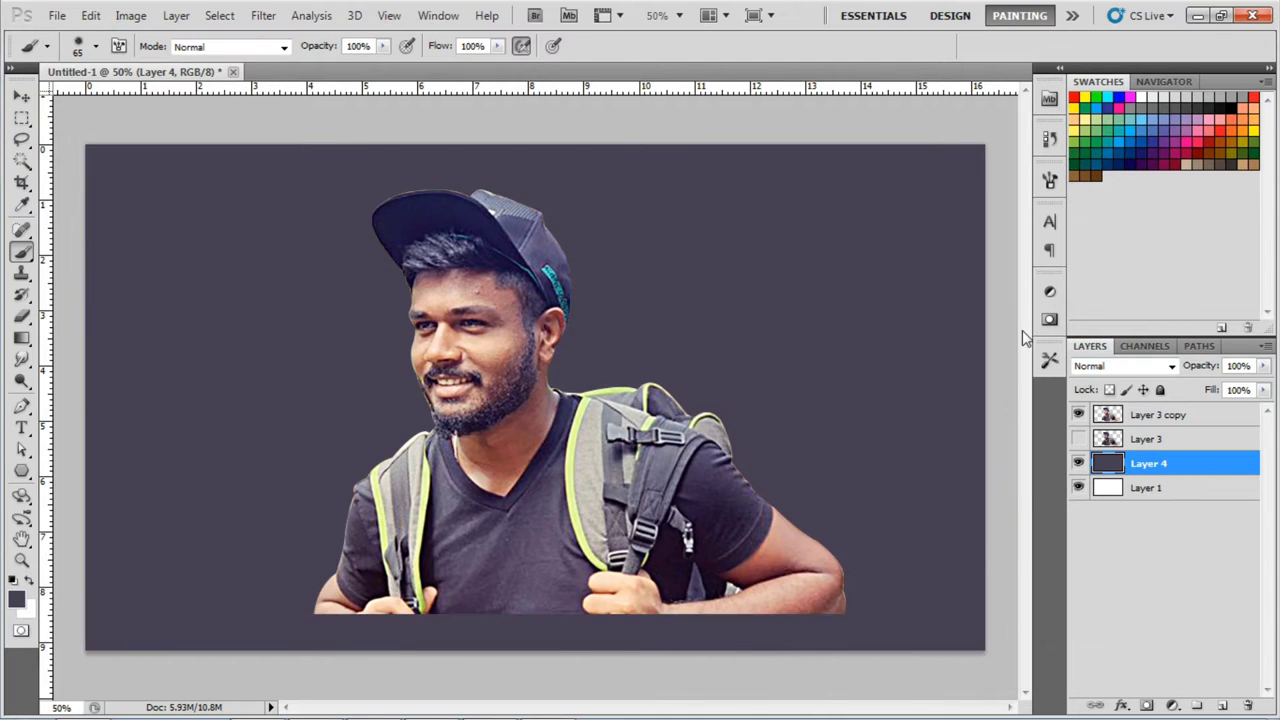
Zoom in on the face, shrink the brush and select the cut-out man's copy layer.
key(ctrl+plus)
key(ctrl+plus)
scroll(505, 365, up, 2)
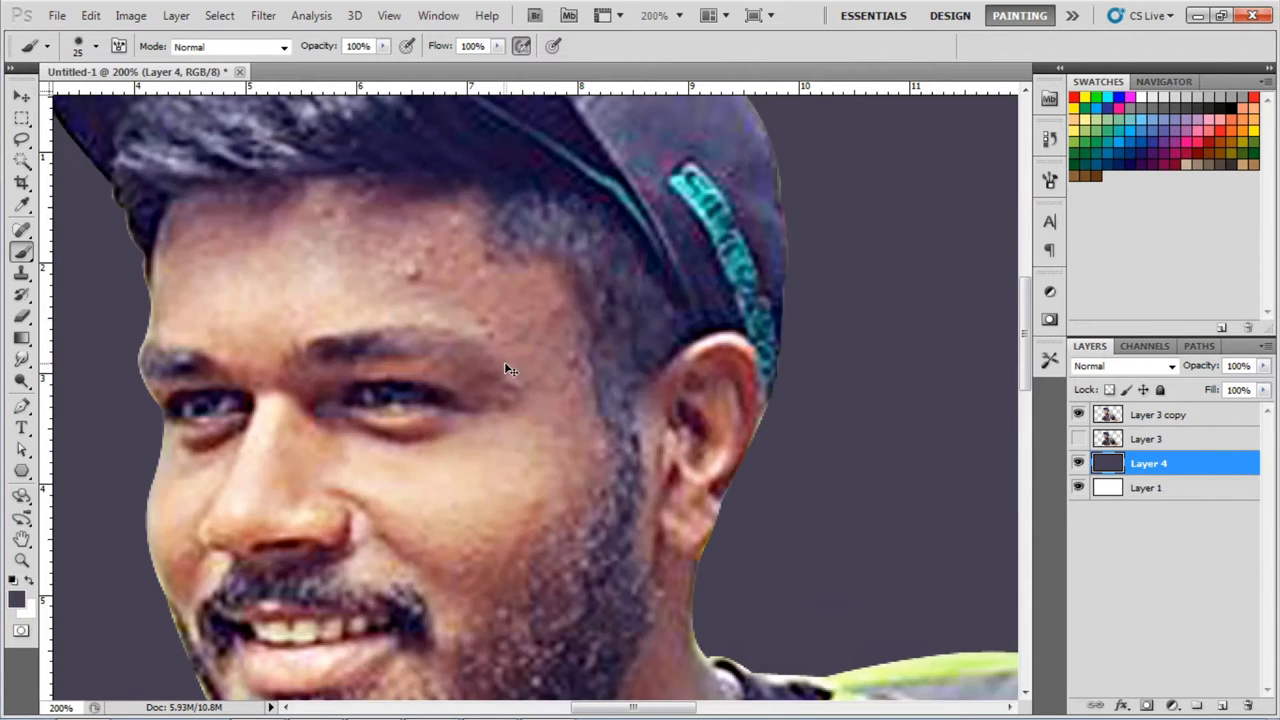
scroll(480, 250, up, 2)
key(bracketleft)
key(bracketleft)
key(bracketleft)
click(1049, 178)
click(442, 231)
Undo the stray hairline stroke and switch to the Smudge tool.
key(alt+bracketright)
drag(318, 270, 430, 265)
key(ctrl+z)
key(r)
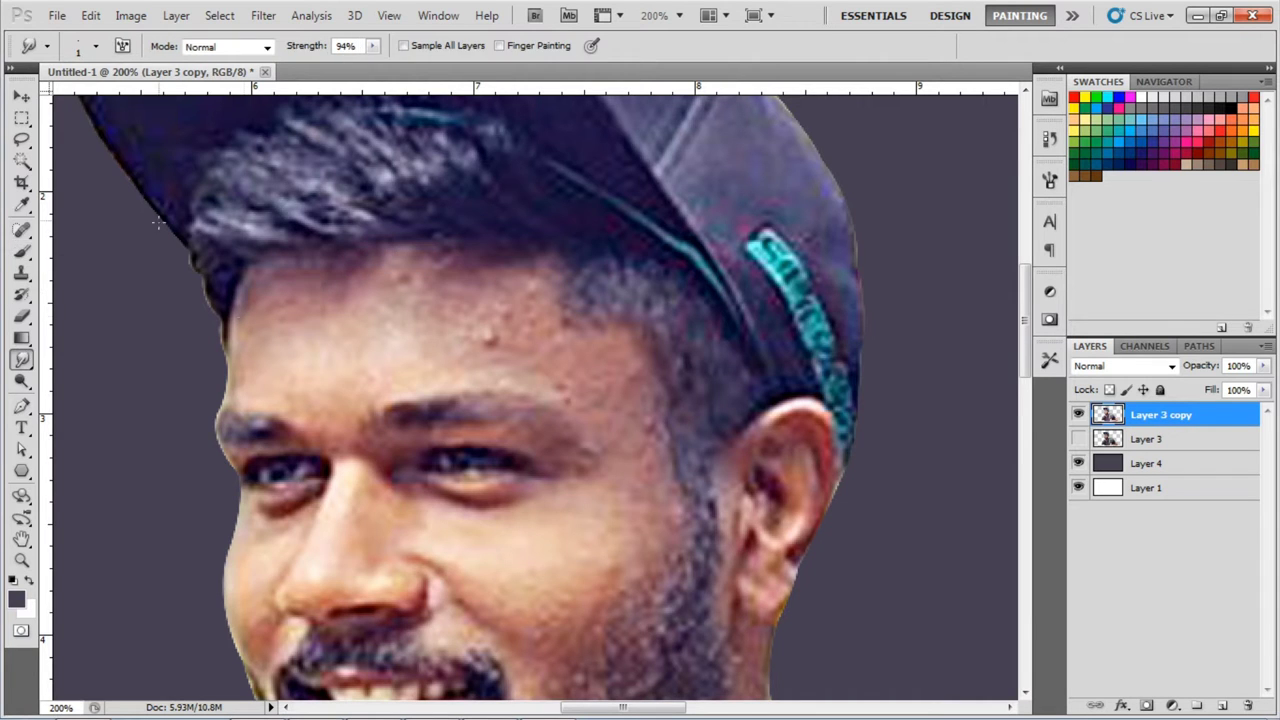
right_click(557, 306)
key(Escape)
Set the brush spacing to 43% and load the man's silhouette from Layer 3 copy as a selection.
click(1049, 178)
drag(850, 458, 870, 458)
click(348, 260)
ctrl+click(1107, 414)
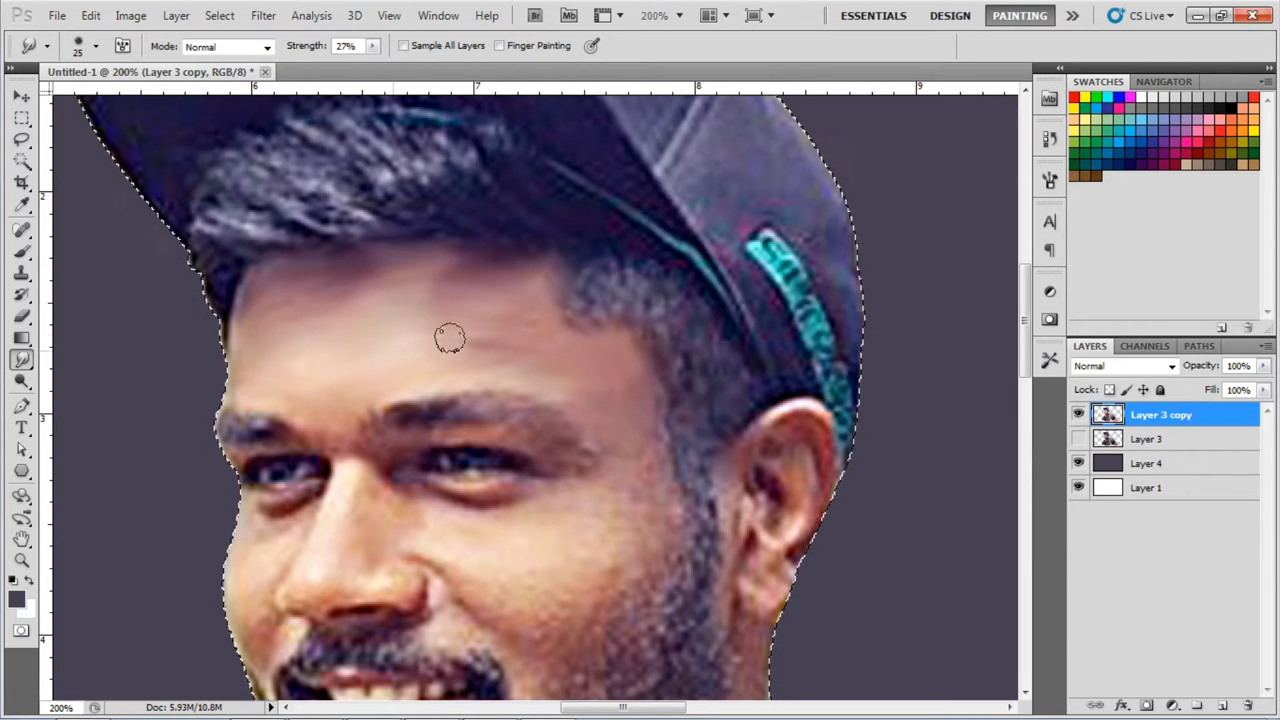
Smudge the skin on the nose and right cheek at 27% strength.
drag(531, 366, 491, 329)
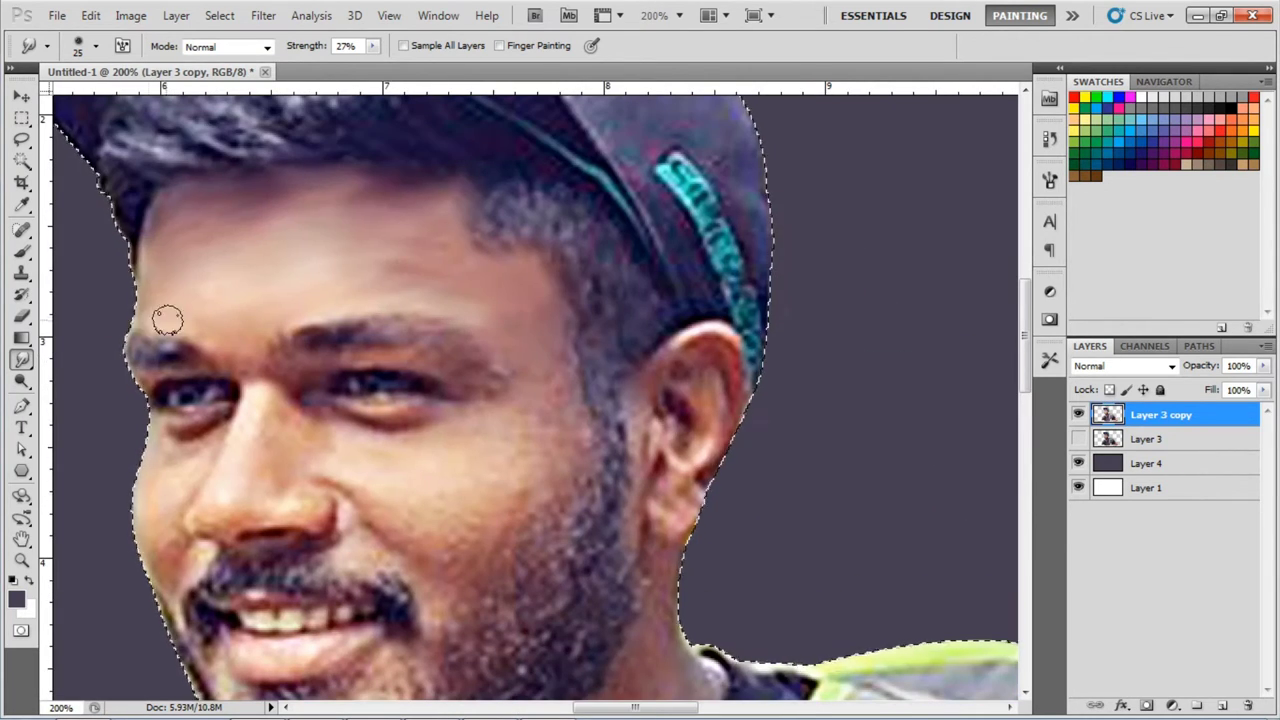
drag(149, 306, 269, 251)
key(bracketleft)
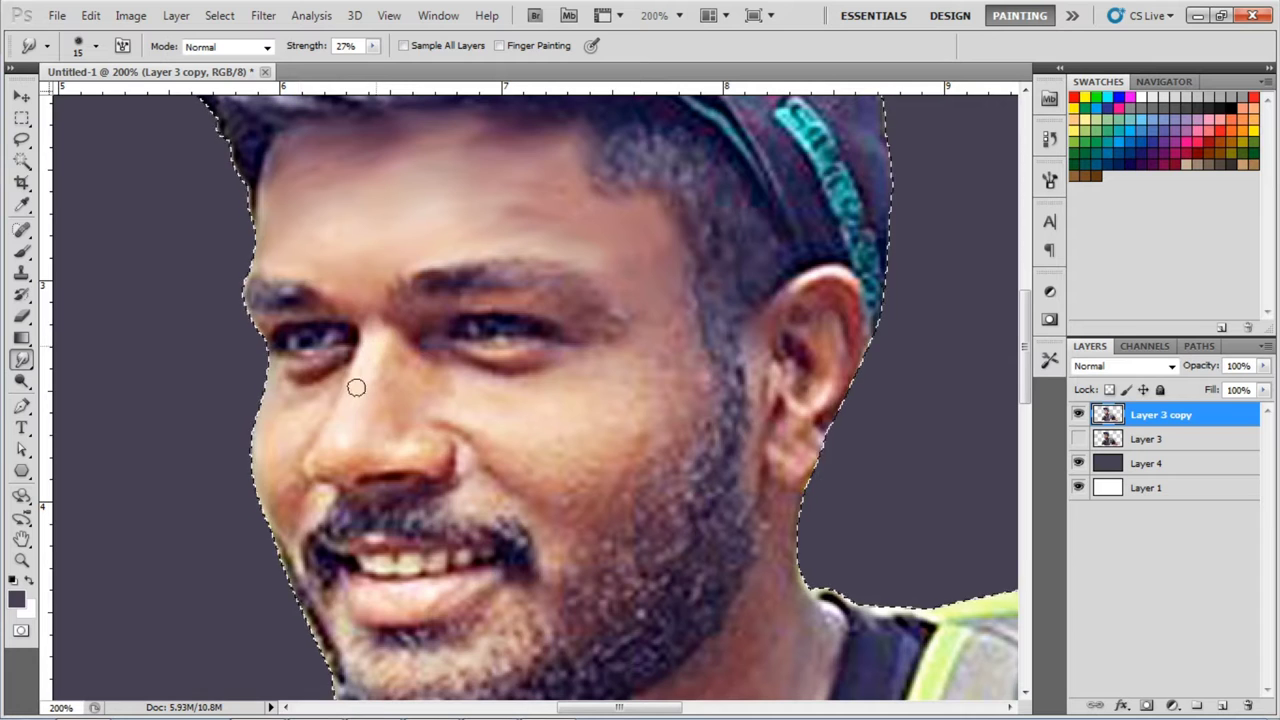
key(bracketright)
mouse_move(400, 417)
mouse_down()
mouse_move(406, 451)
mouse_move(423, 451)
mouse_move(388, 467)
mouse_up()
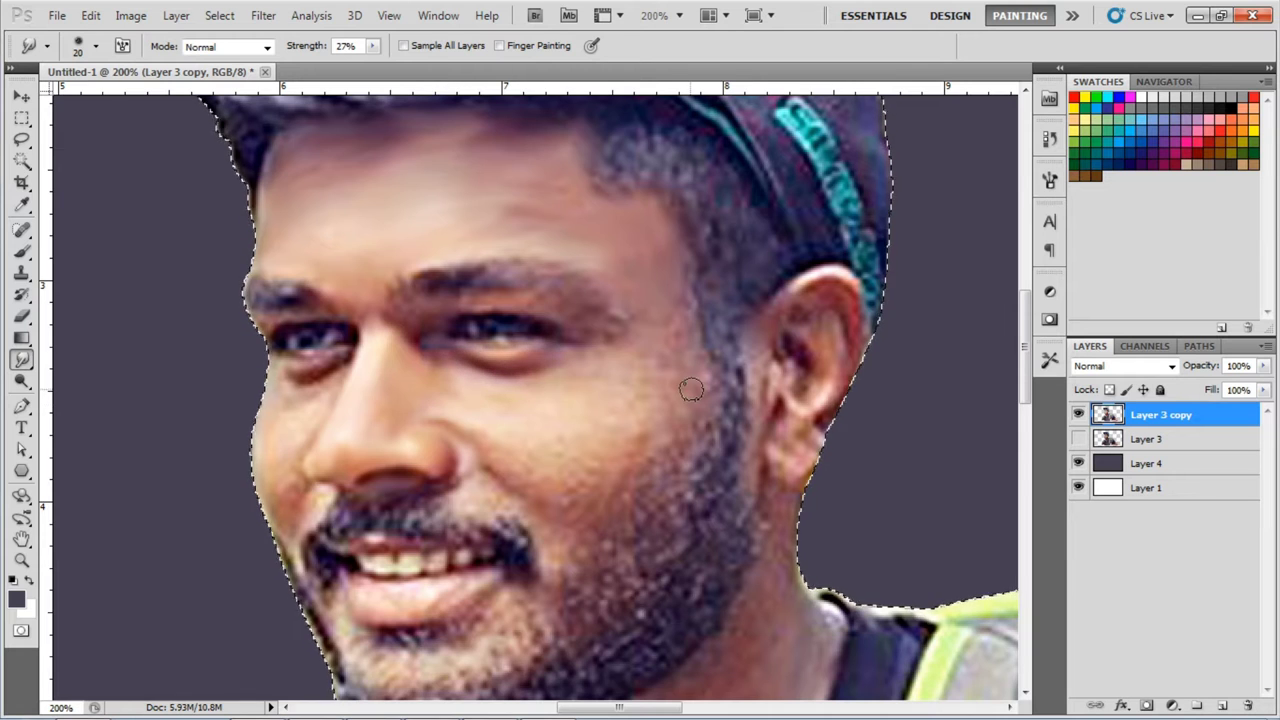
drag(536, 356, 516, 429)
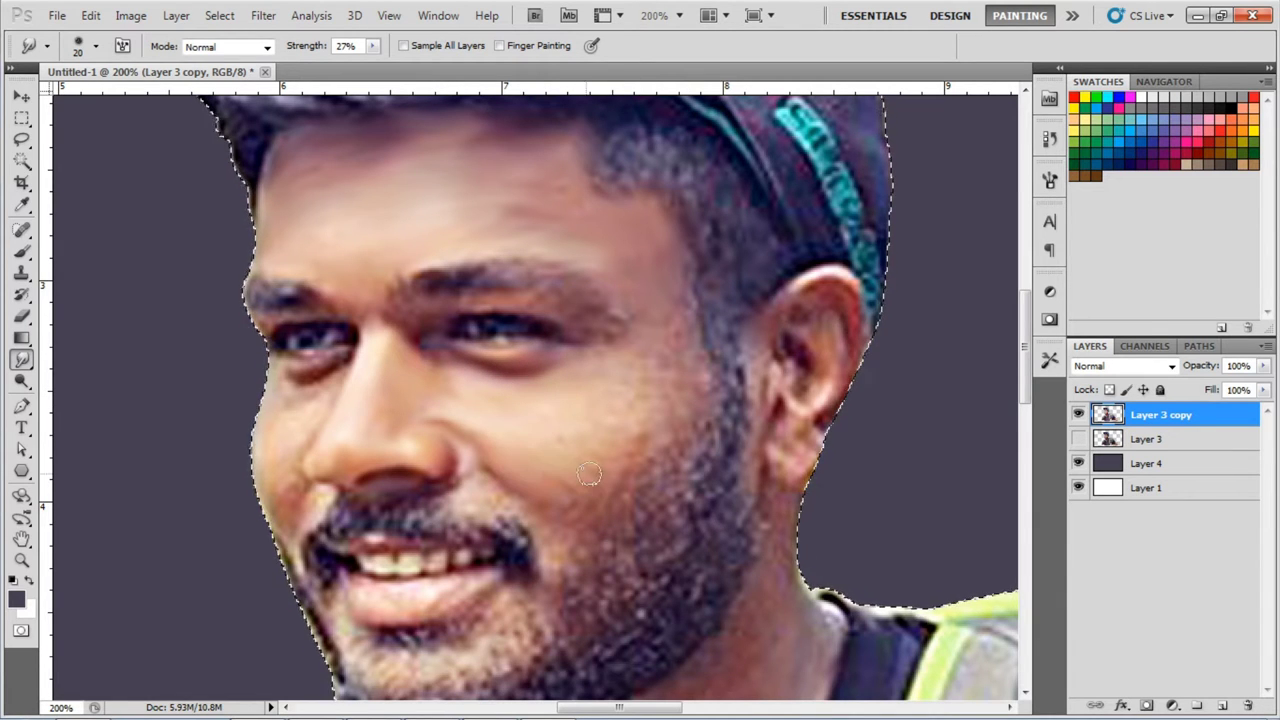
key(bracketright)
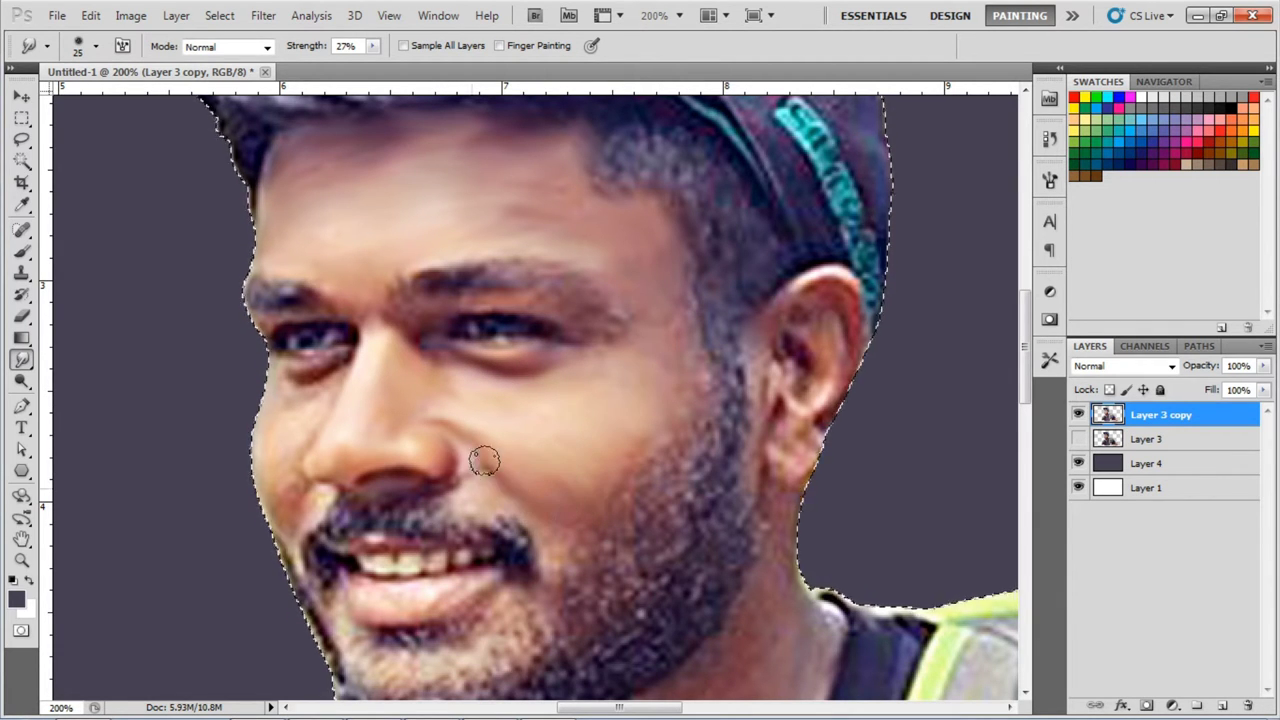
Smudge across the face, hair, eyebrows and beard, resizing the brush as needed.
scroll(580, 450, down, 2)
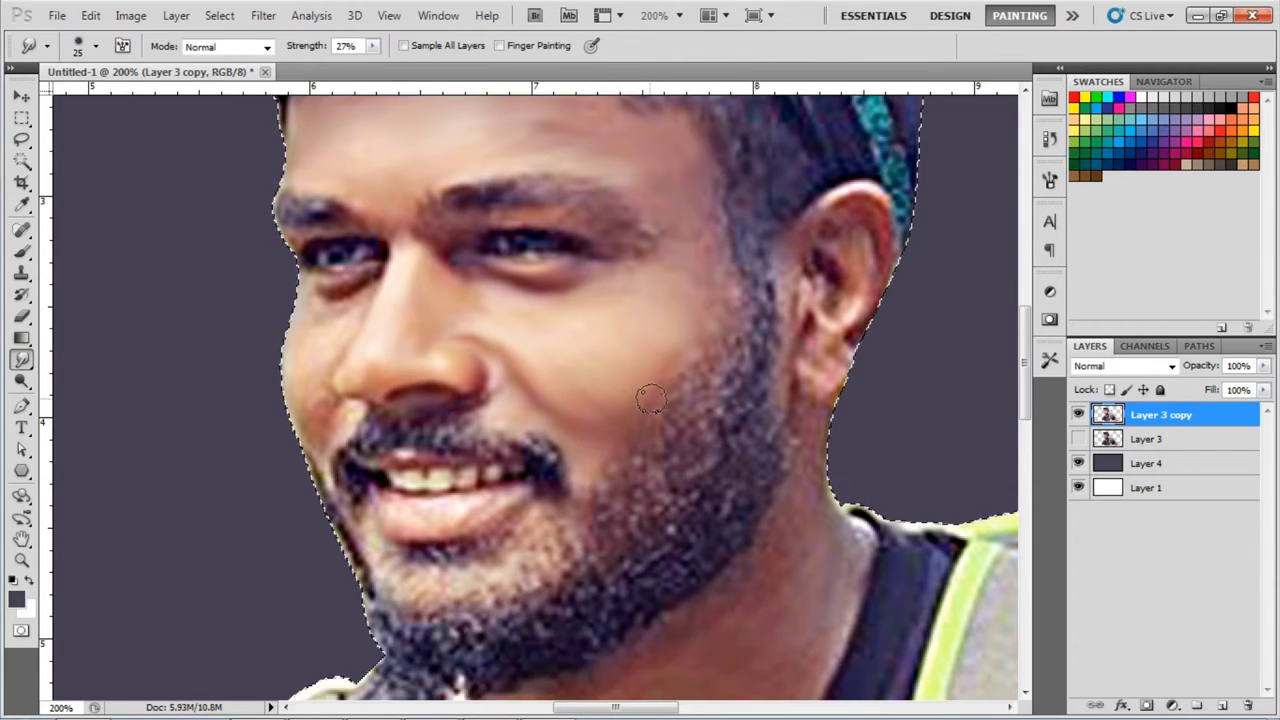
scroll(635, 435, left, 2)
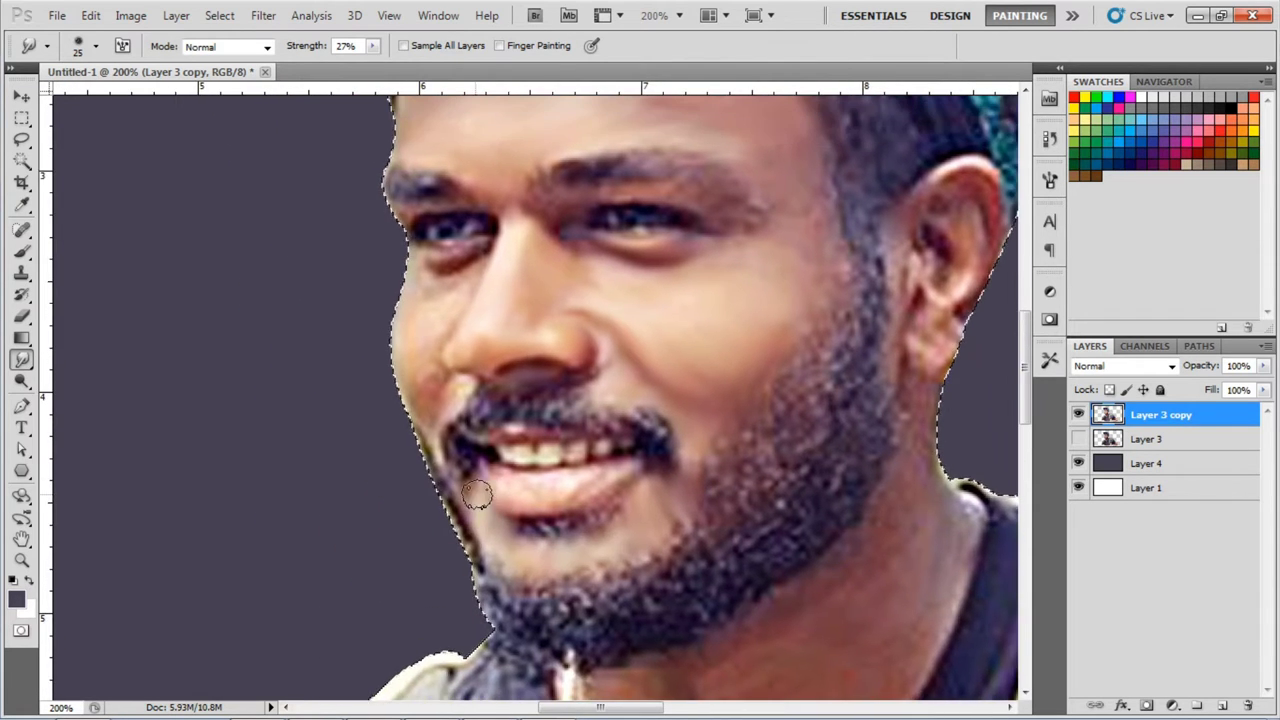
scroll(476, 500, up, 2)
scroll(476, 500, left, 1)
key(bracketleft)
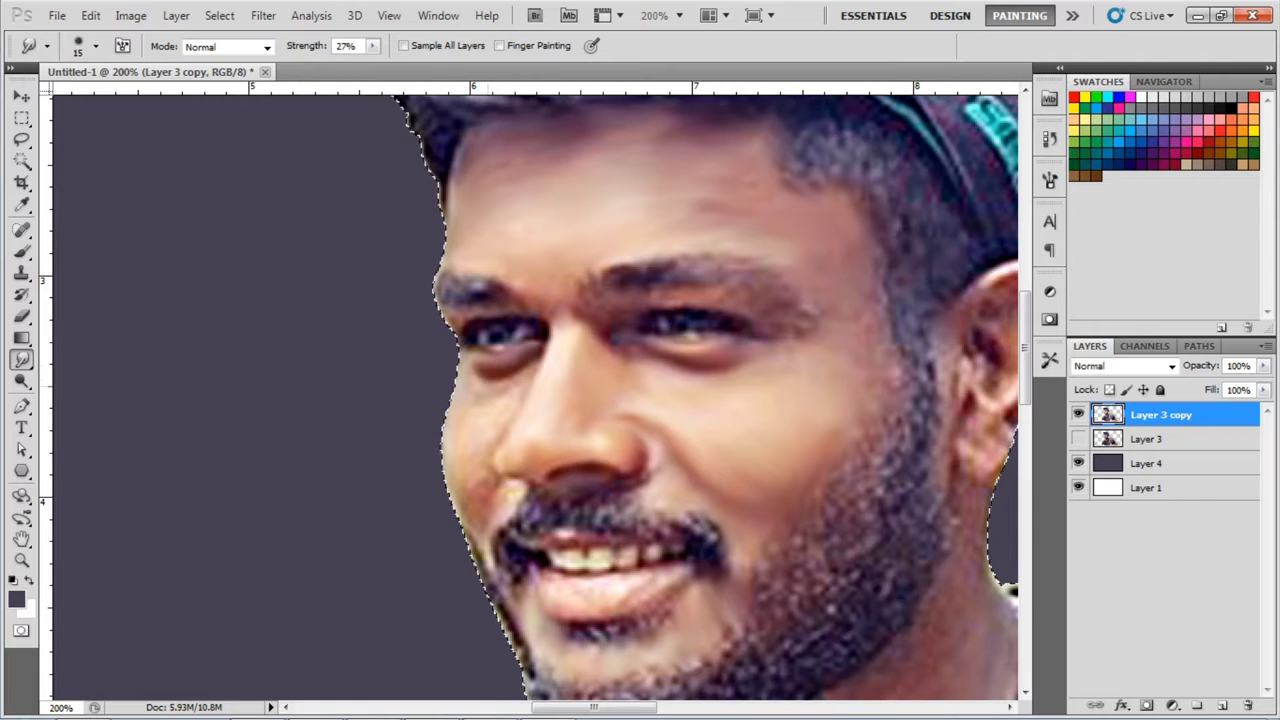
key(bracketright)
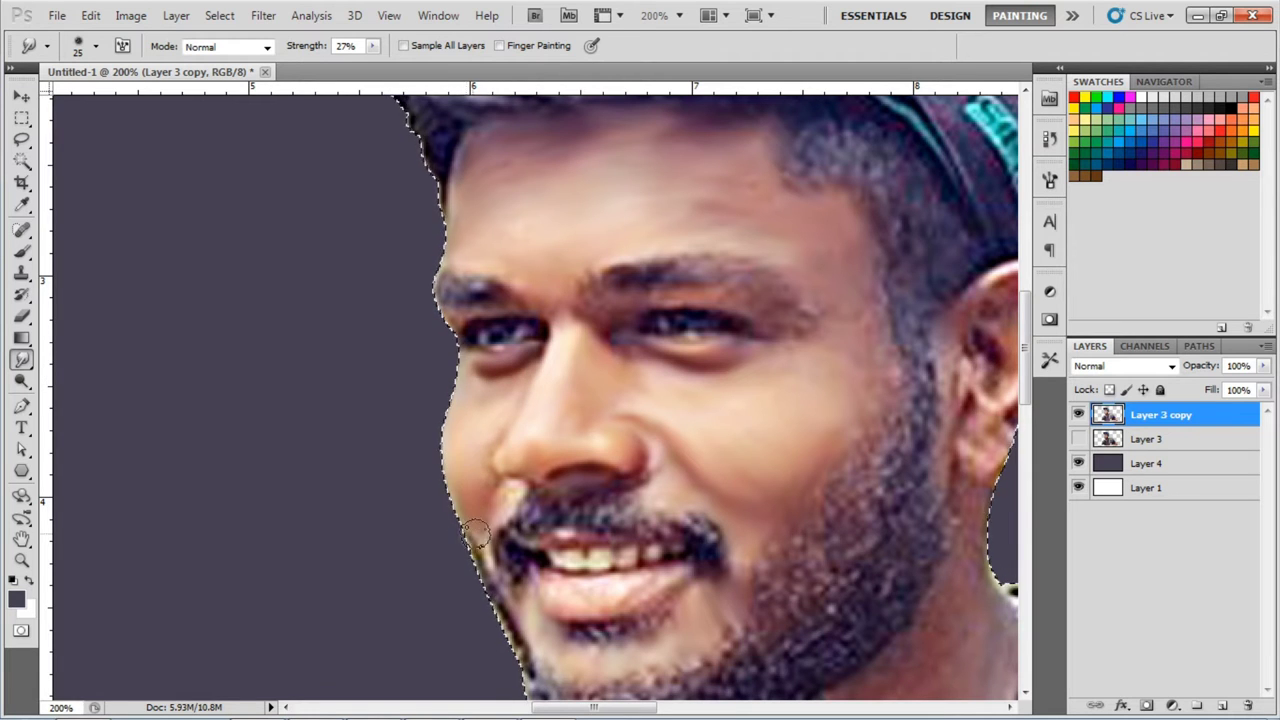
scroll(466, 530, up, 3)
scroll(457, 400, up, 2)
scroll(652, 213, up, 1)
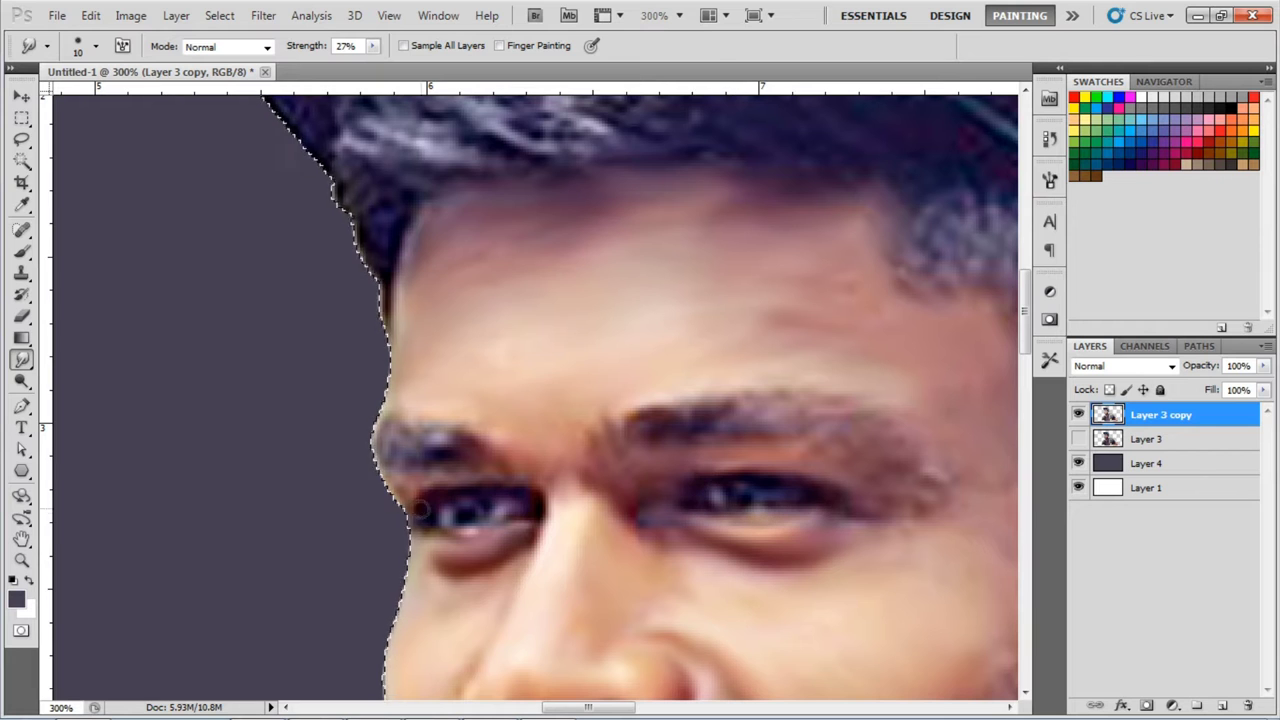
scroll(698, 478, down, 3)
scroll(850, 513, up, 2)
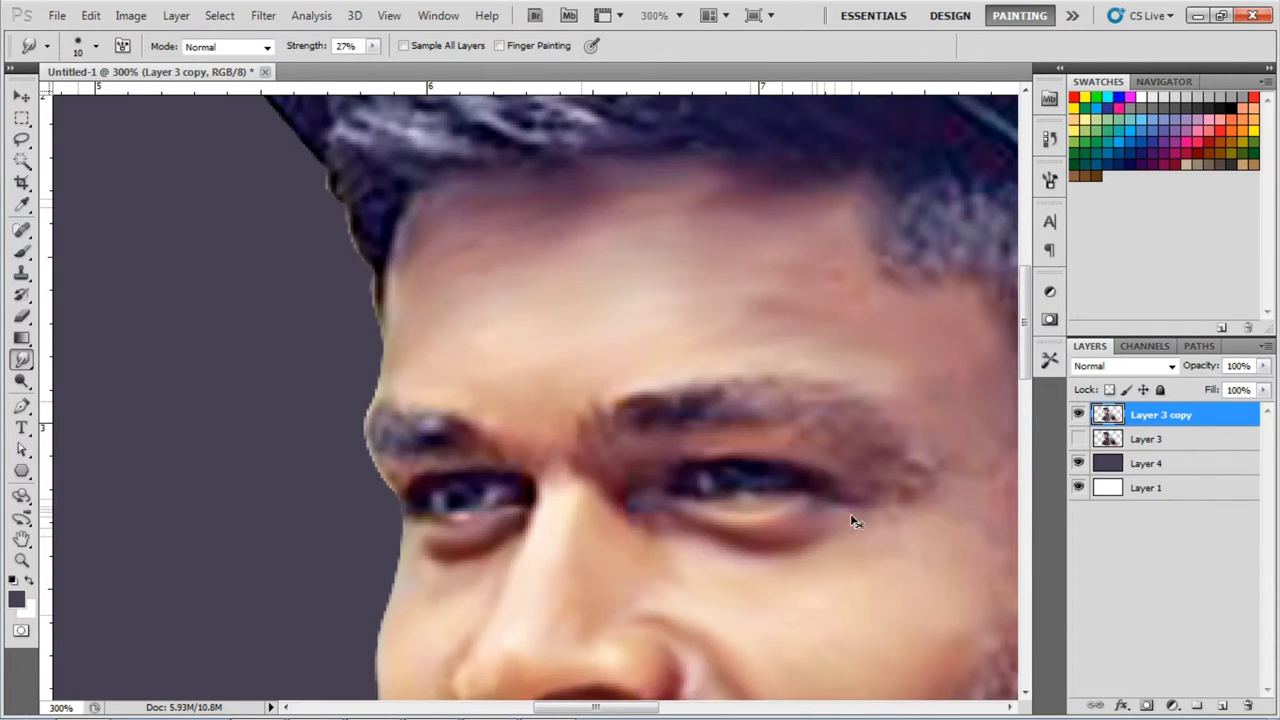
key(bracketright)
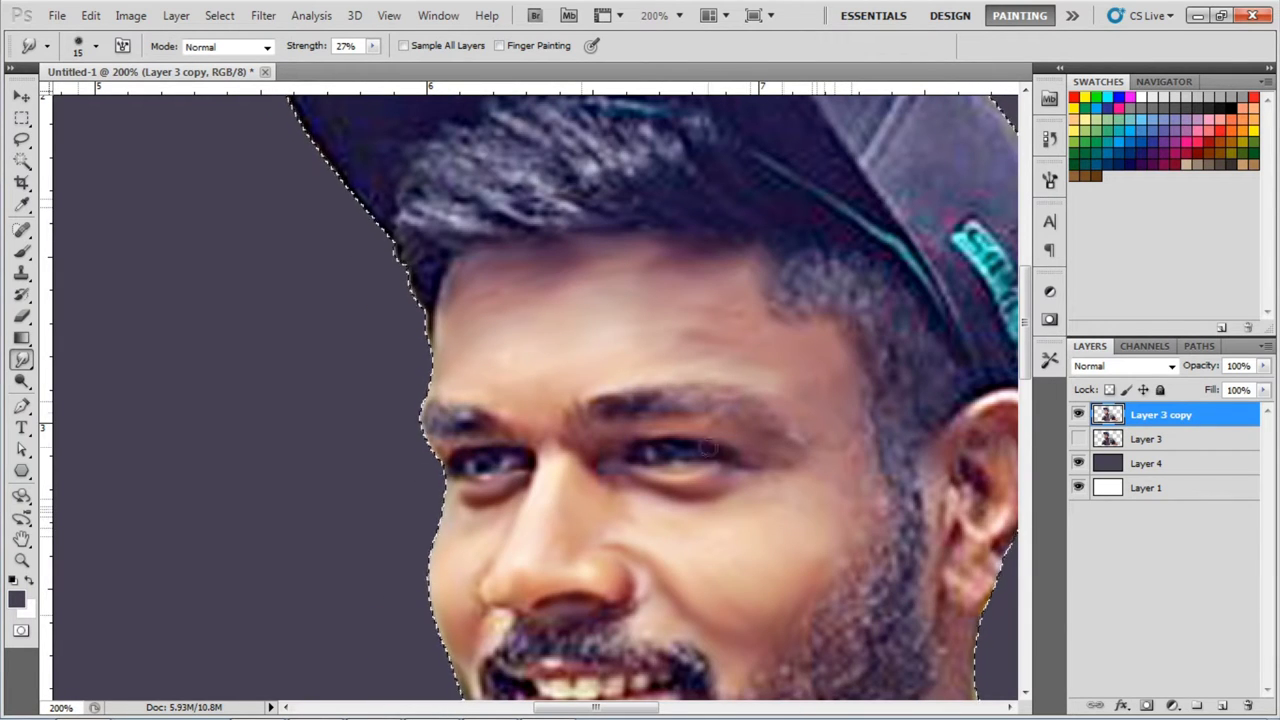
scroll(679, 467, right, 3)
scroll(690, 445, down, 1)
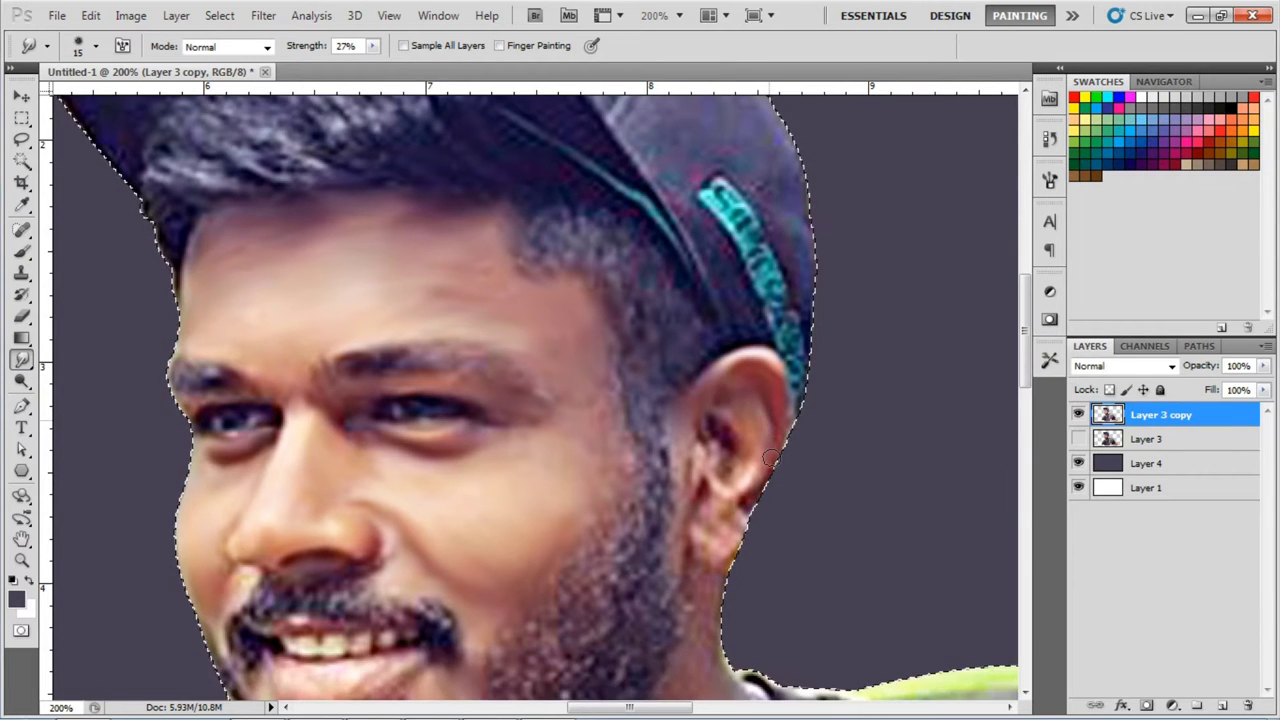
scroll(693, 437, down, 3)
scroll(717, 416, down, 1)
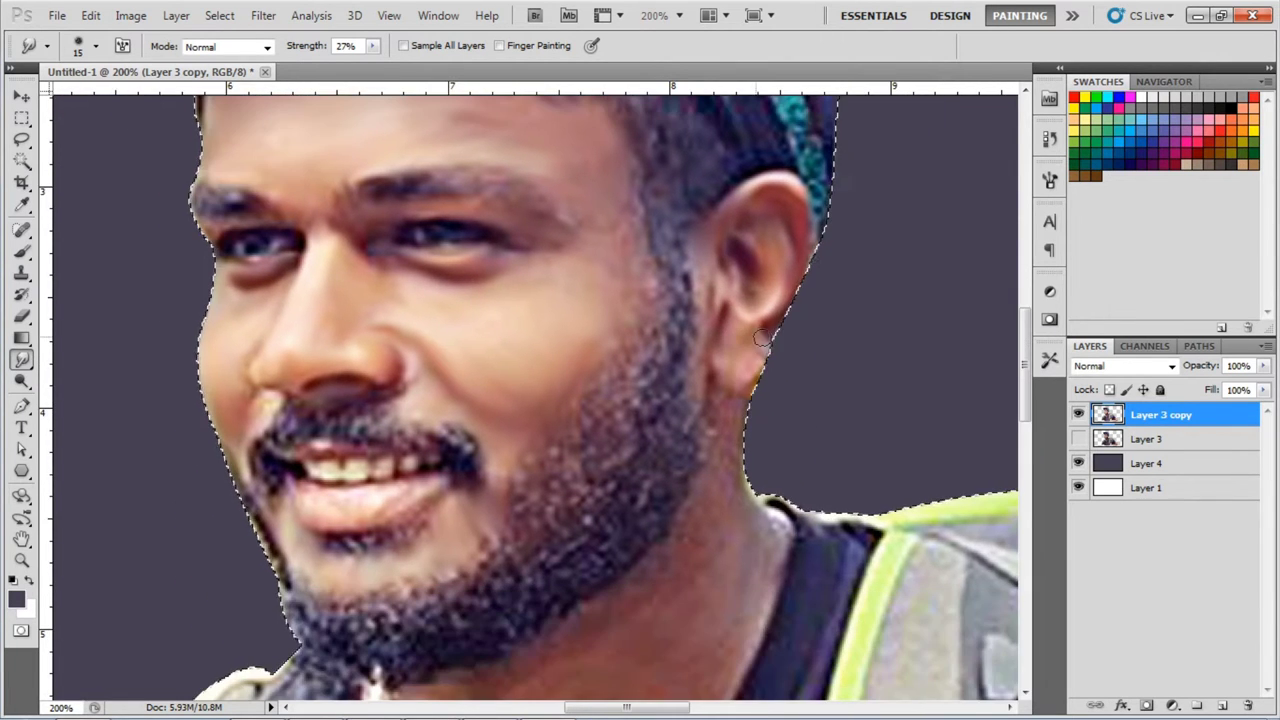
scroll(717, 416, down, 2)
scroll(717, 416, left, 1)
key(bracketright)
key(bracketright)
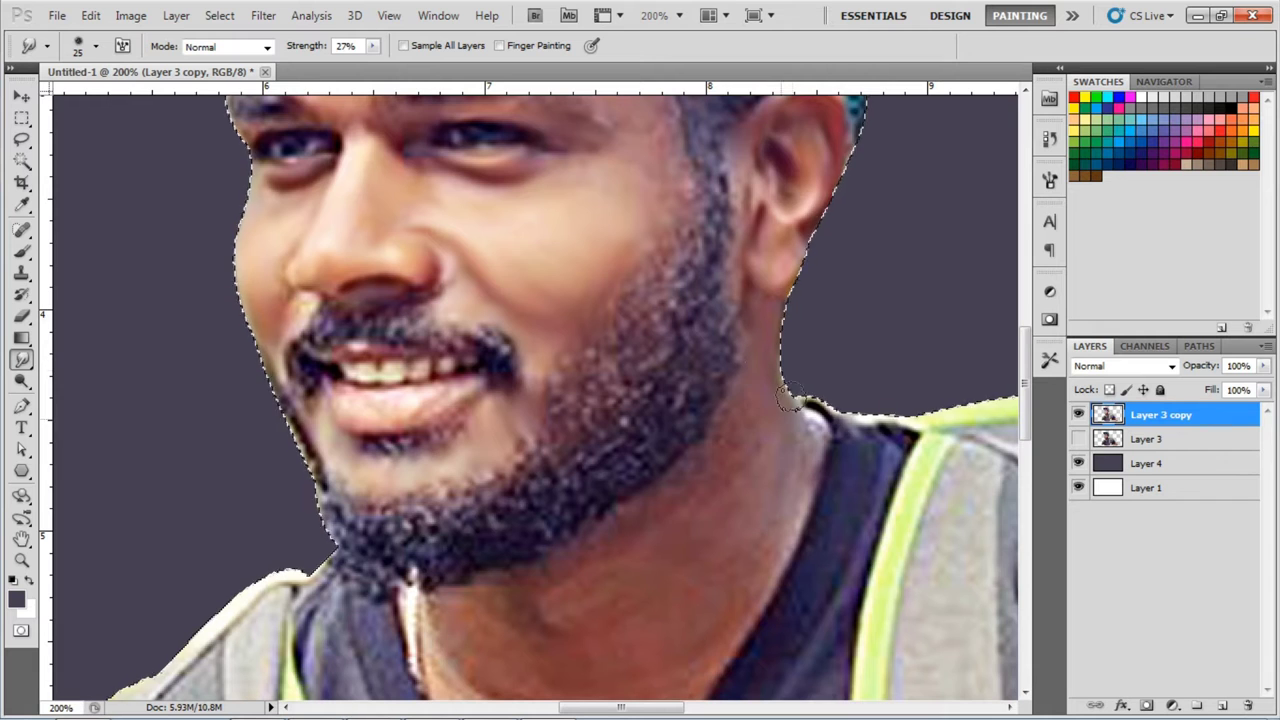
scroll(748, 443, down, 2)
scroll(748, 443, left, 2)
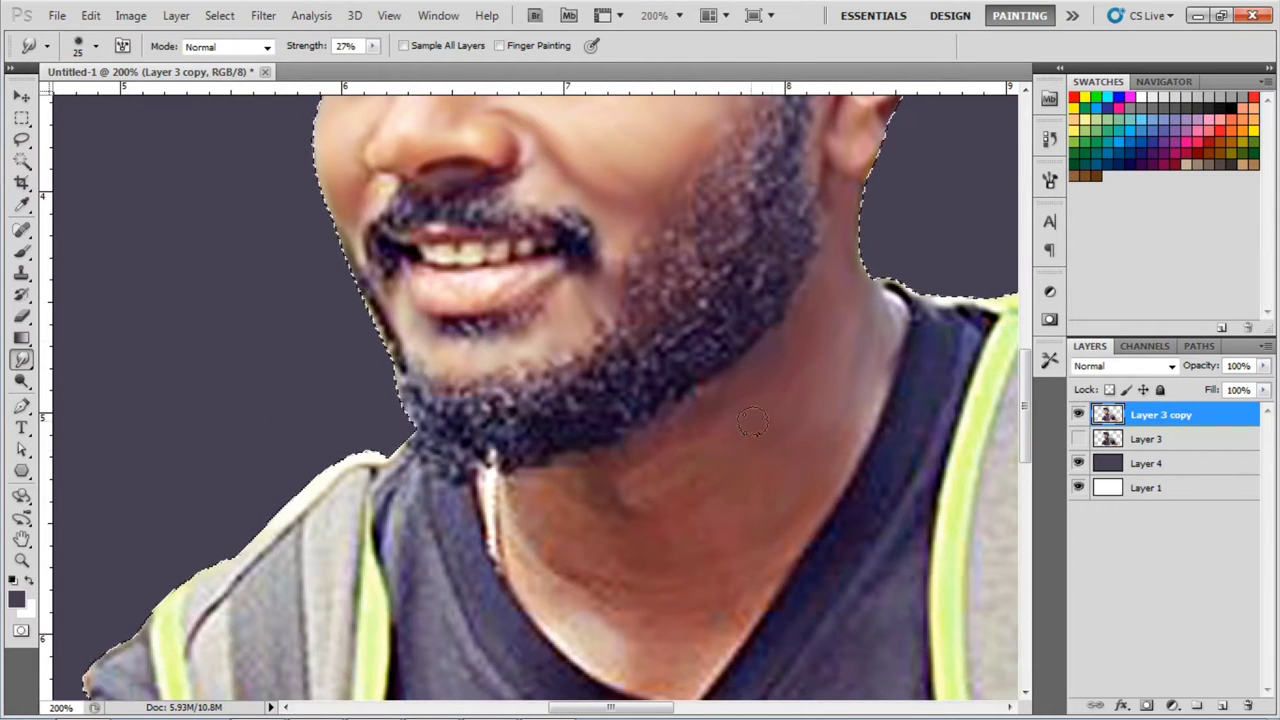
scroll(661, 388, down, 3)
scroll(661, 388, left, 2)
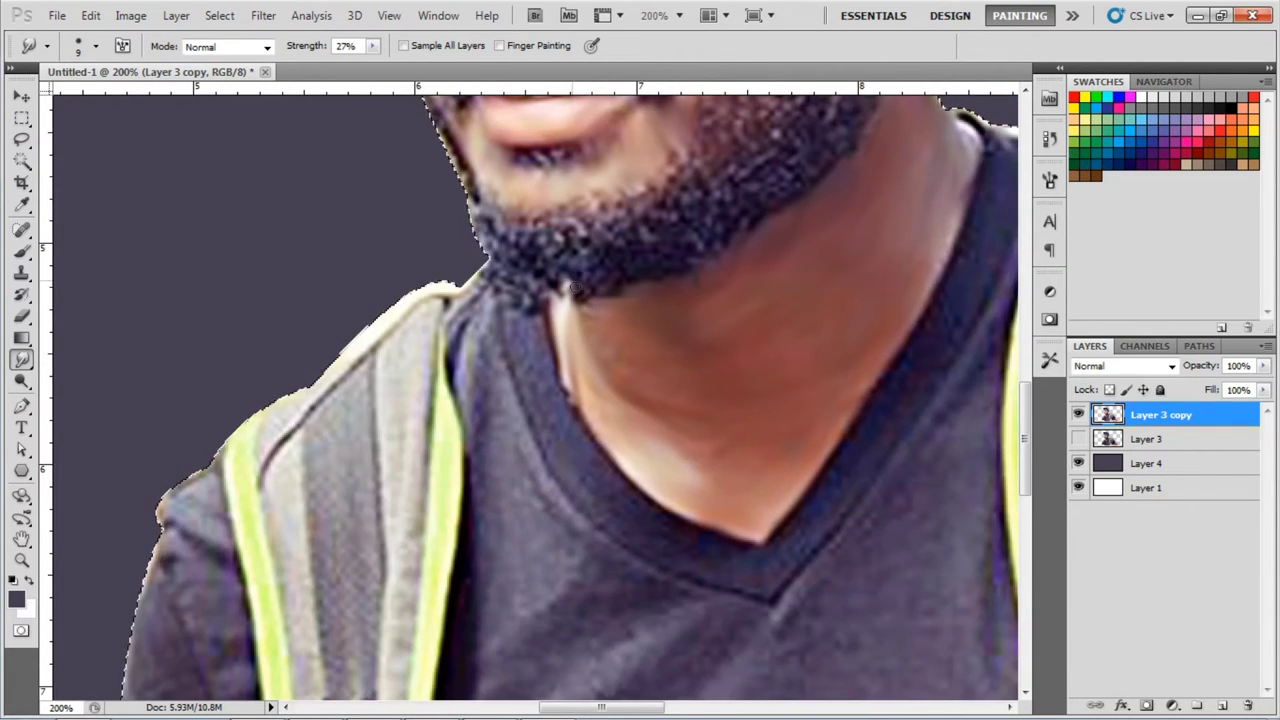
Smudge the top of the head and the neck with a larger brush and adjusted spacing.
drag(592, 390, 581, 489)
key(bracketright)
key(bracketright)
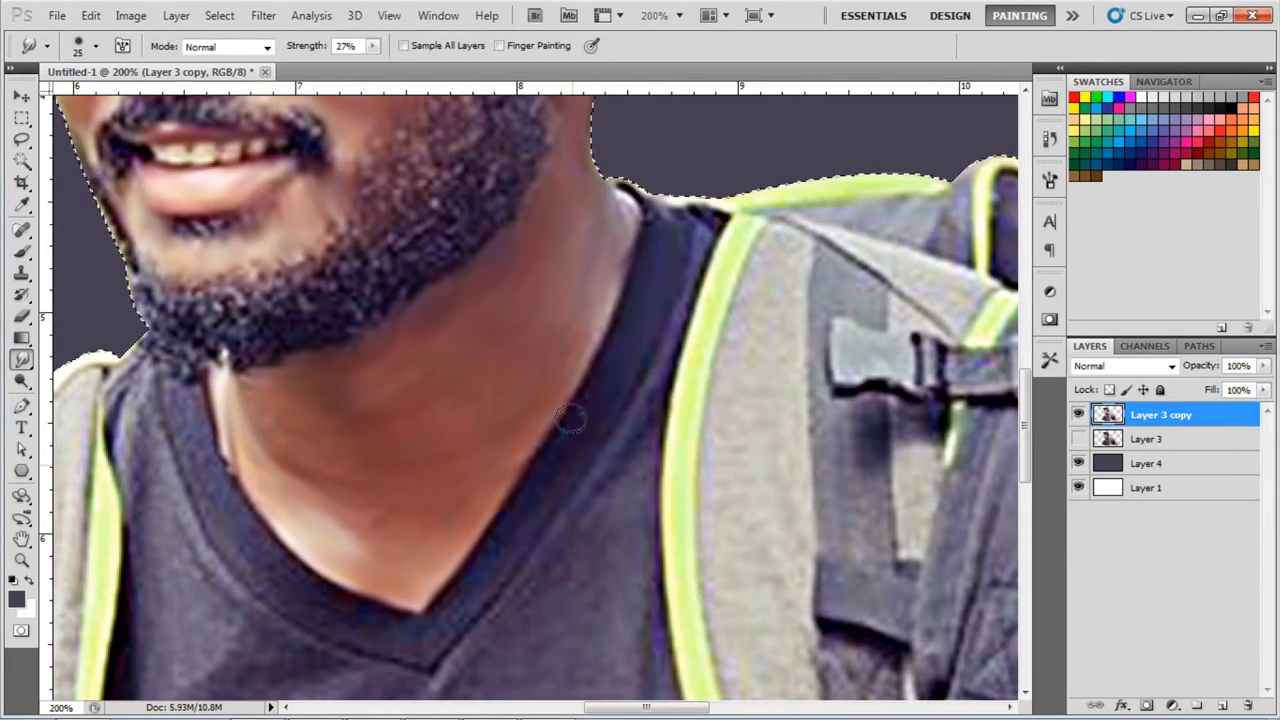
click(1049, 180)
drag(900, 449, 886, 449)
click(1049, 180)
mouse_move(299, 530)
mouse_down()
mouse_move(357, 536)
mouse_move(522, 480)
mouse_move(538, 422)
mouse_up()
key(bracketright)
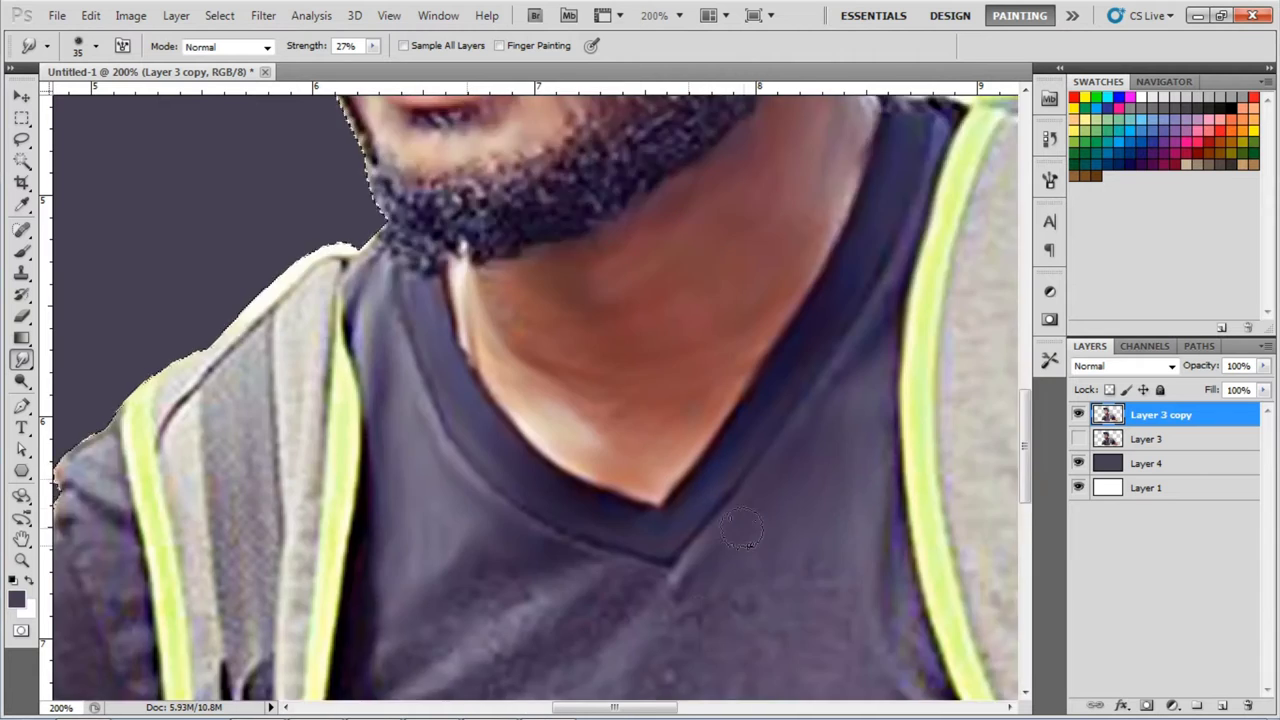
Smooth the speckled texture along the shirt's lower edge.
mouse_move(743, 530)
mouse_down()
mouse_move(368, 385)
mouse_move(441, 411)
mouse_up()
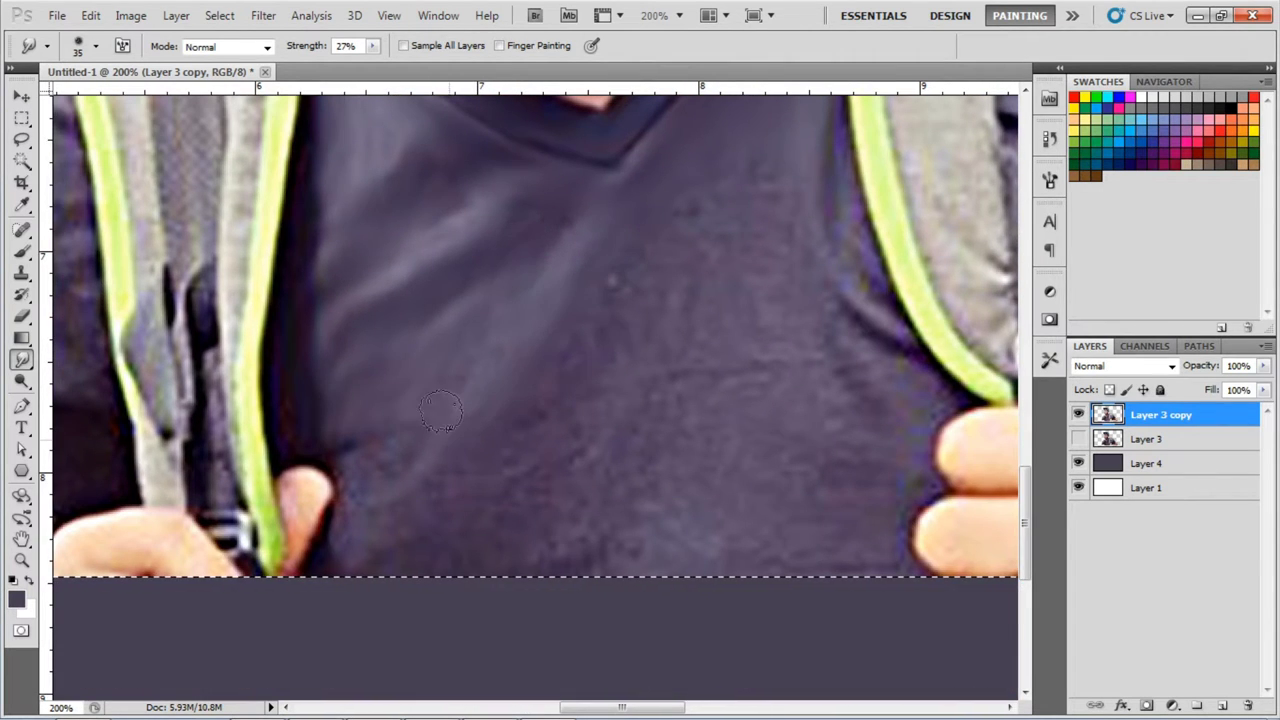
drag(541, 400, 743, 529)
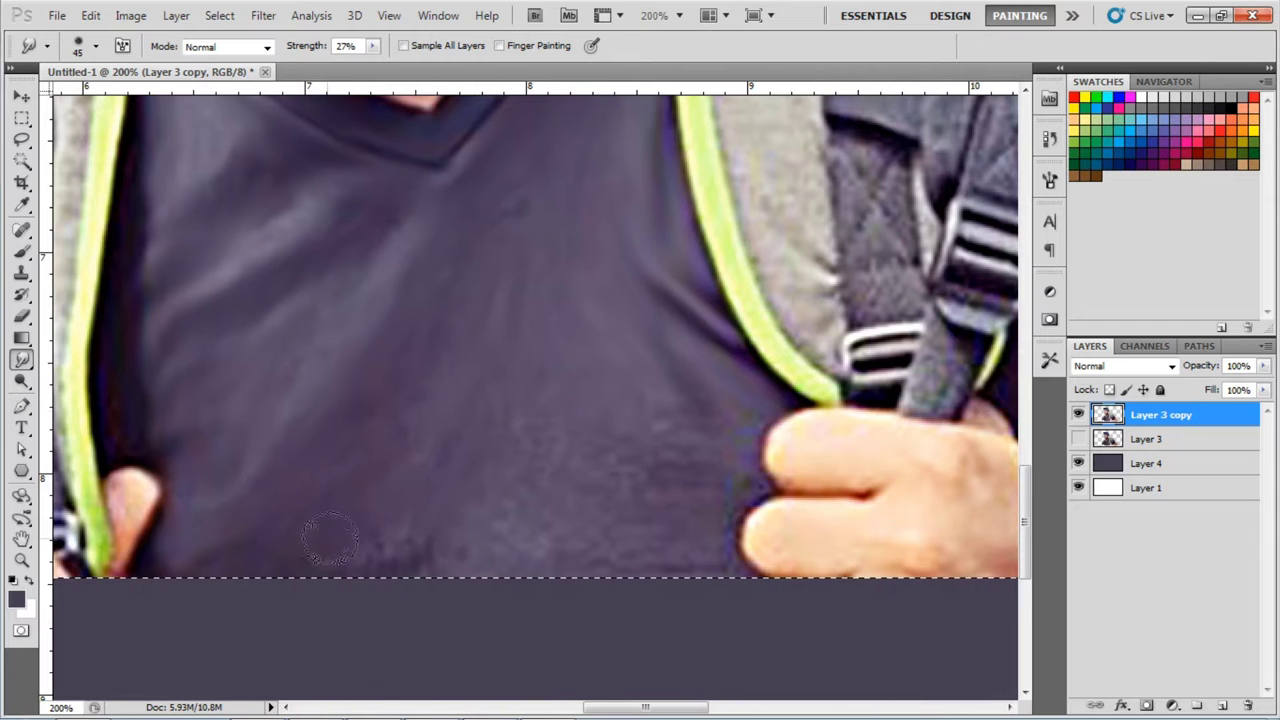
drag(331, 540, 675, 500)
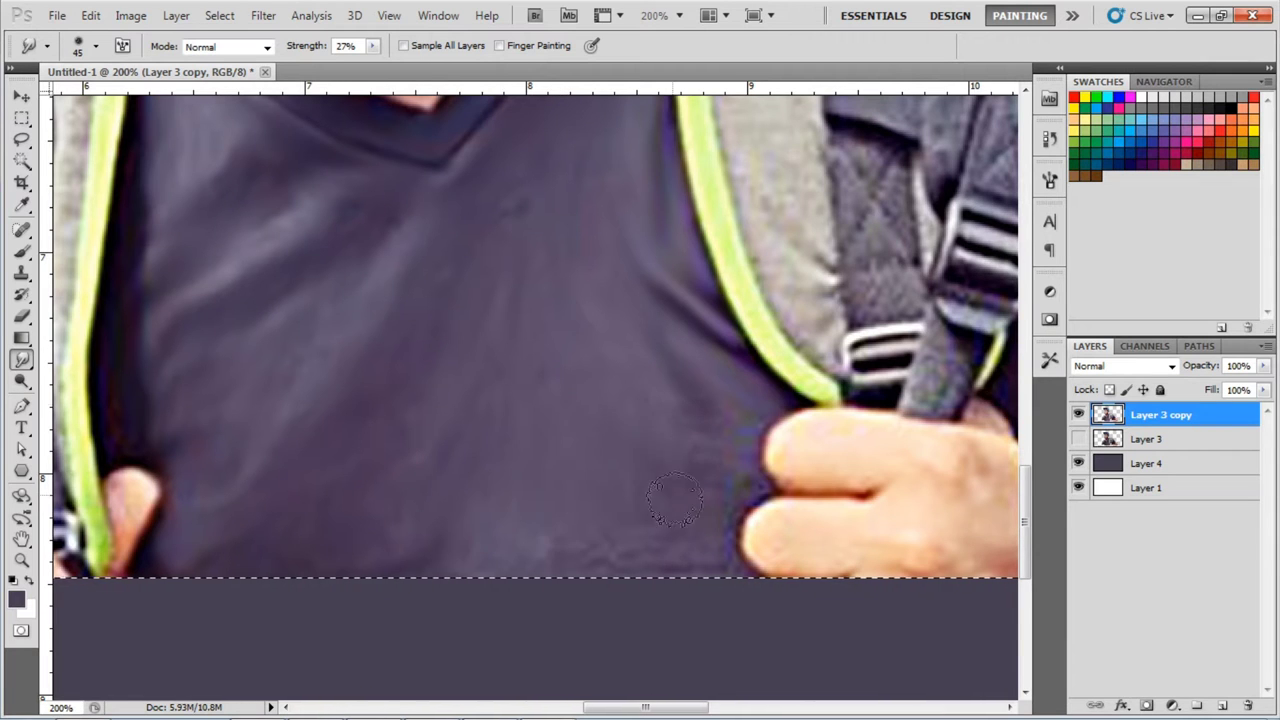
drag(585, 550, 566, 194)
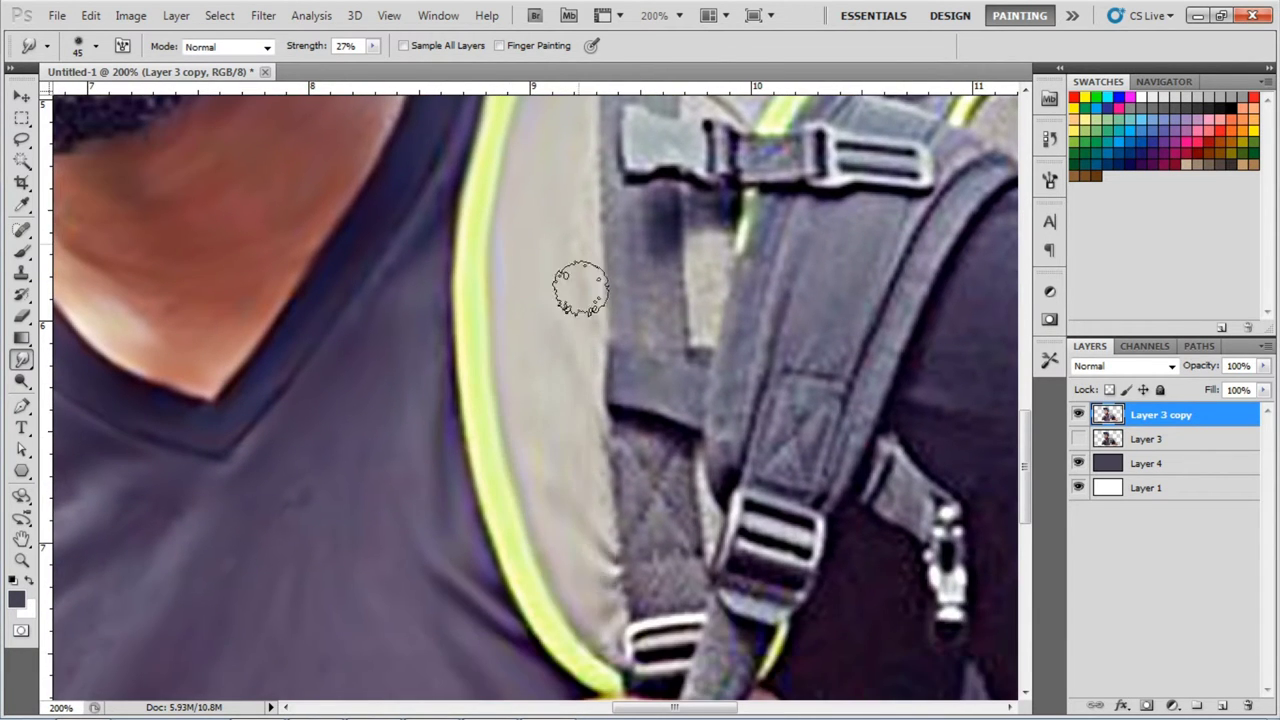
drag(577, 286, 586, 277)
key(bracketleft)
key(bracketleft)
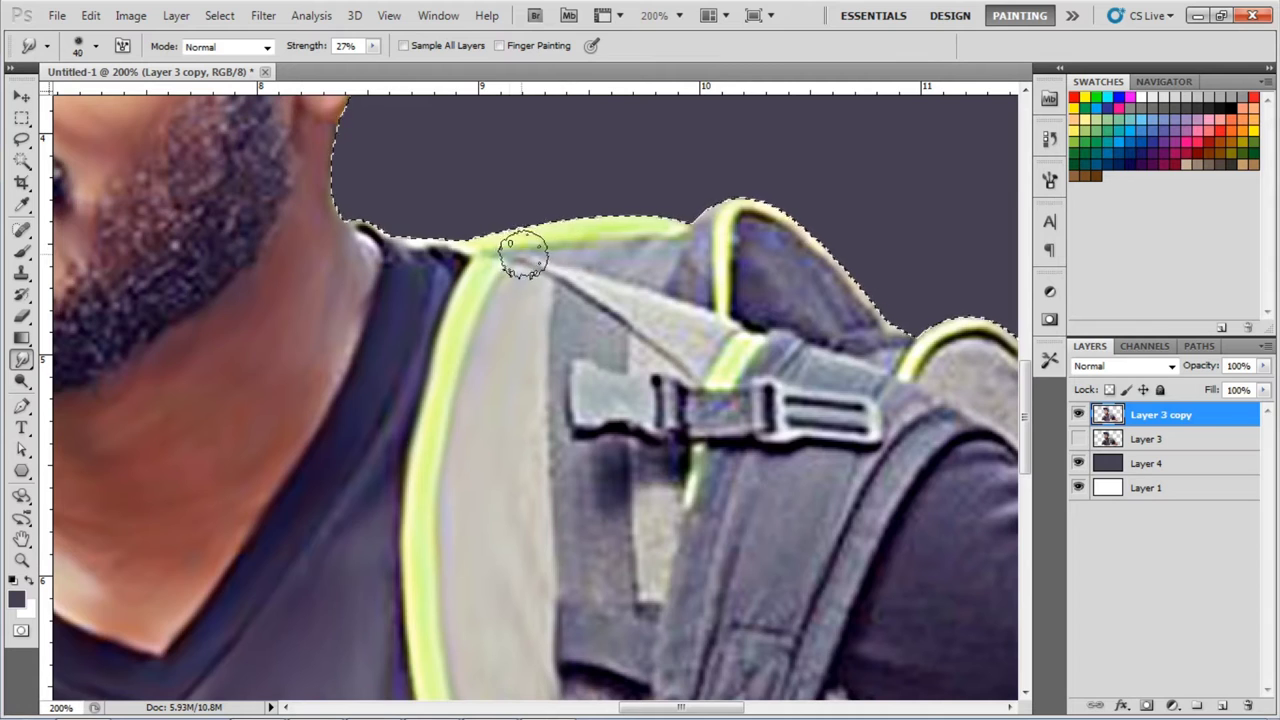
Deselect, then smudge the collar, the strap's top edge, the buckle and the shoulder.
key(ctrl+d)
mouse_move(380, 230)
mouse_down()
mouse_move(548, 251)
mouse_move(582, 287)
mouse_up()
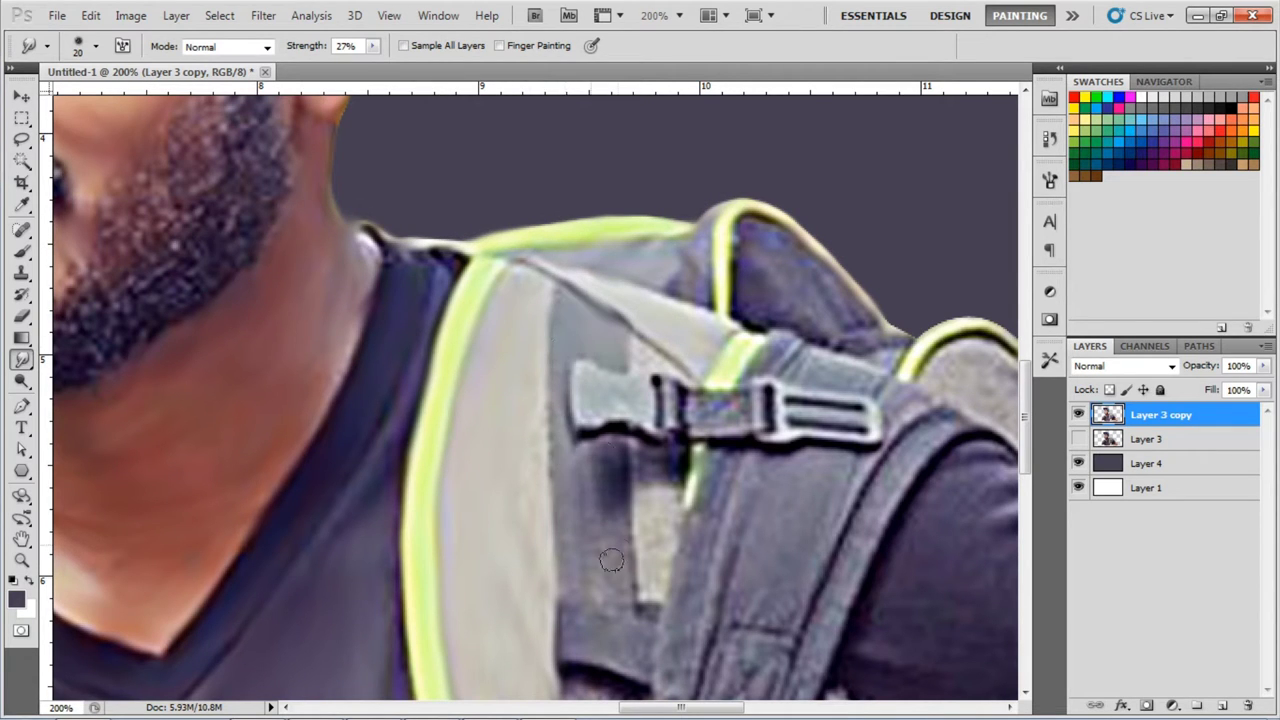
drag(626, 400, 688, 392)
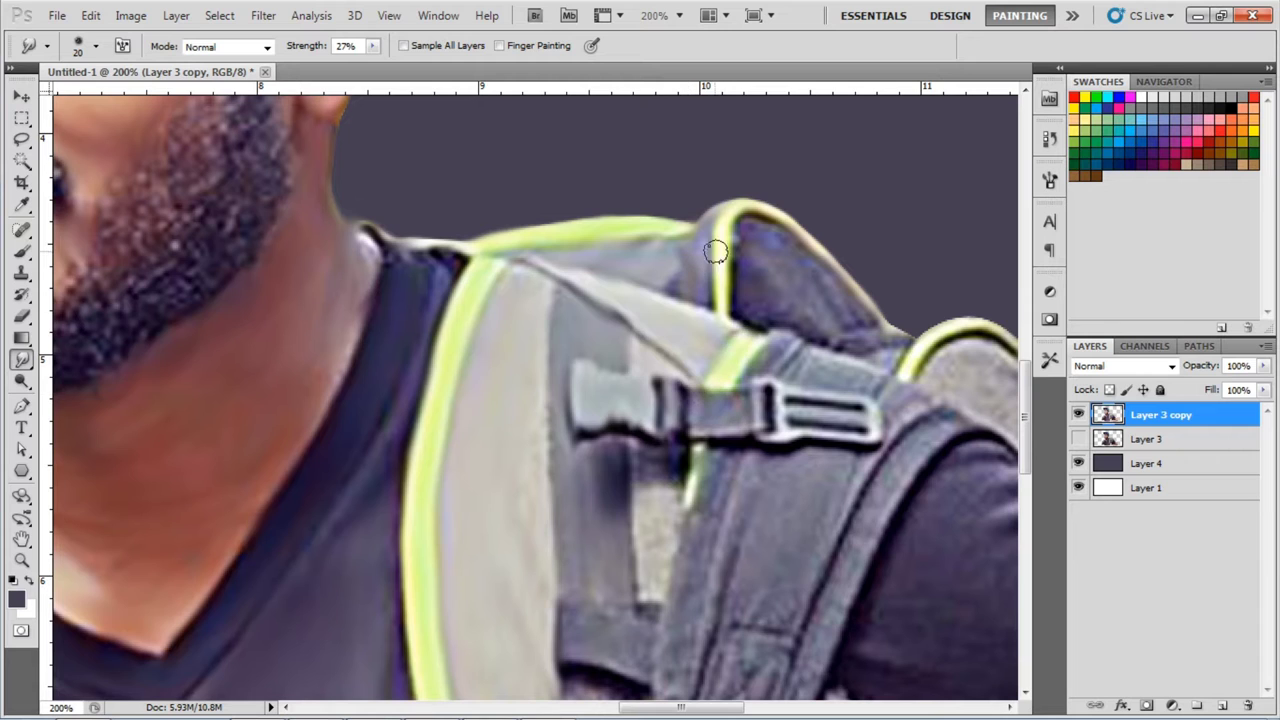
drag(716, 252, 816, 277)
scroll(797, 289, down, 2)
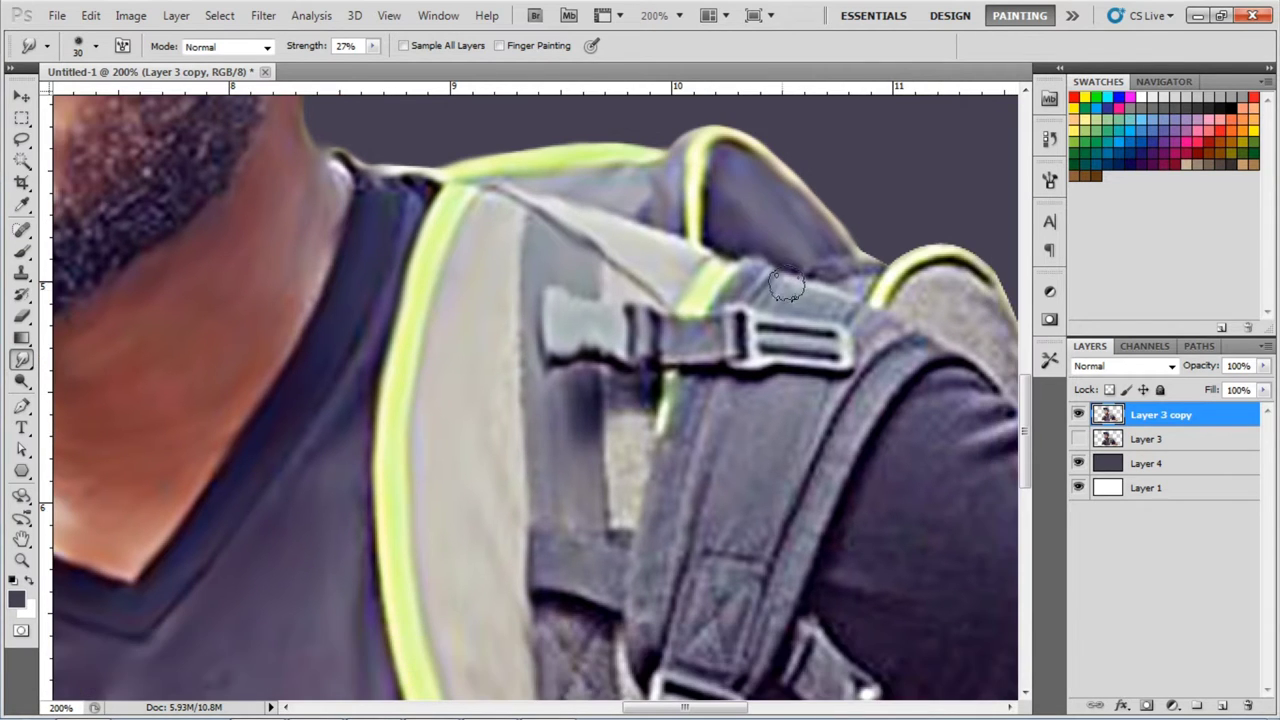
scroll(720, 380, down, 2)
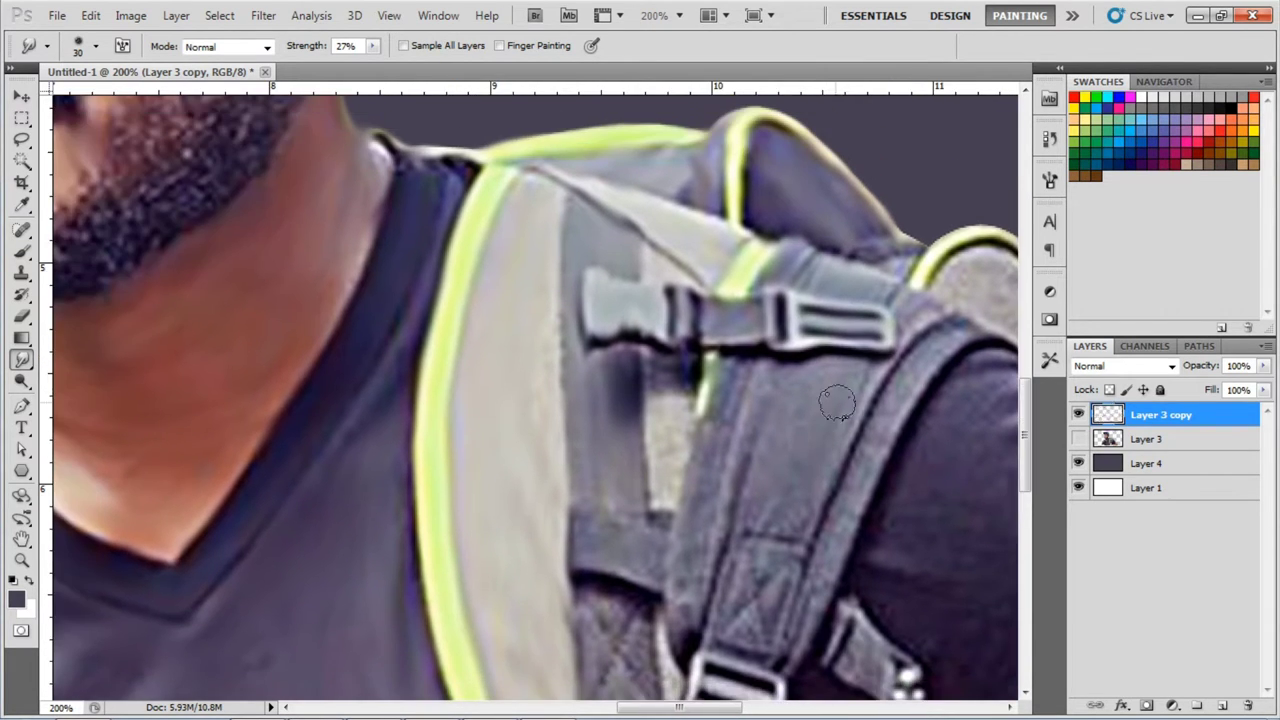
scroll(680, 430, down, 2)
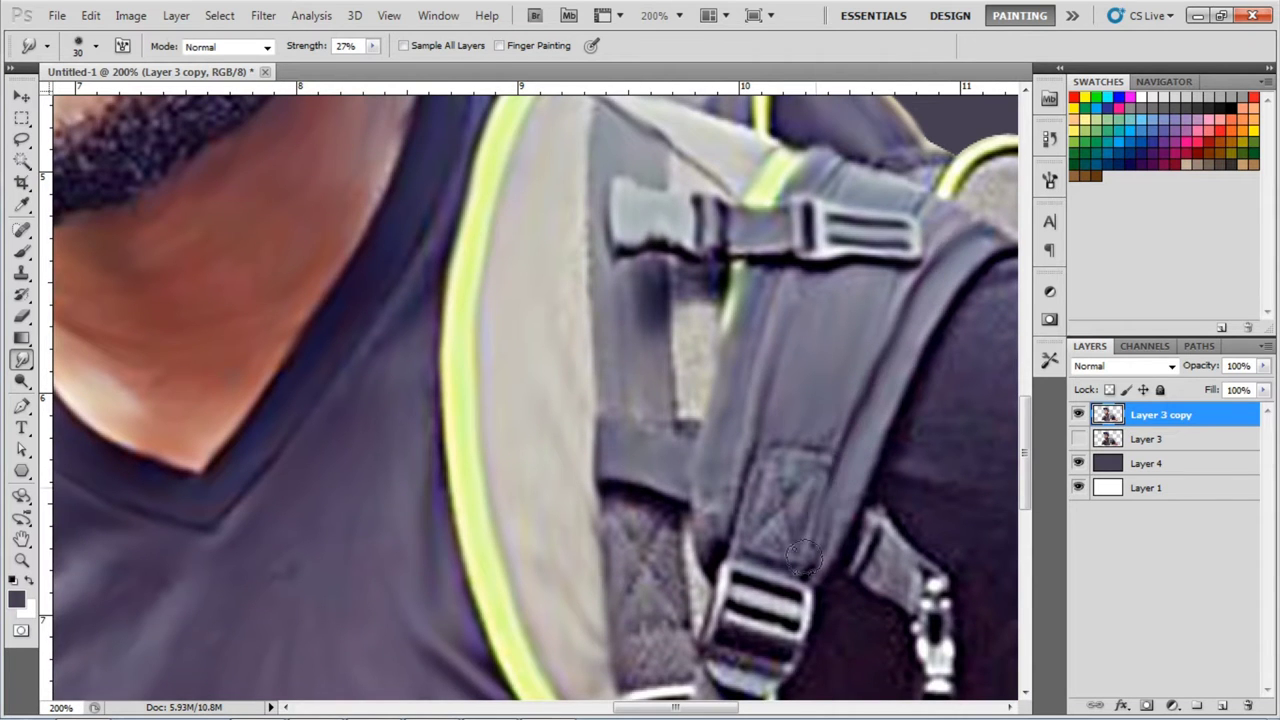
scroll(800, 500, down, 3)
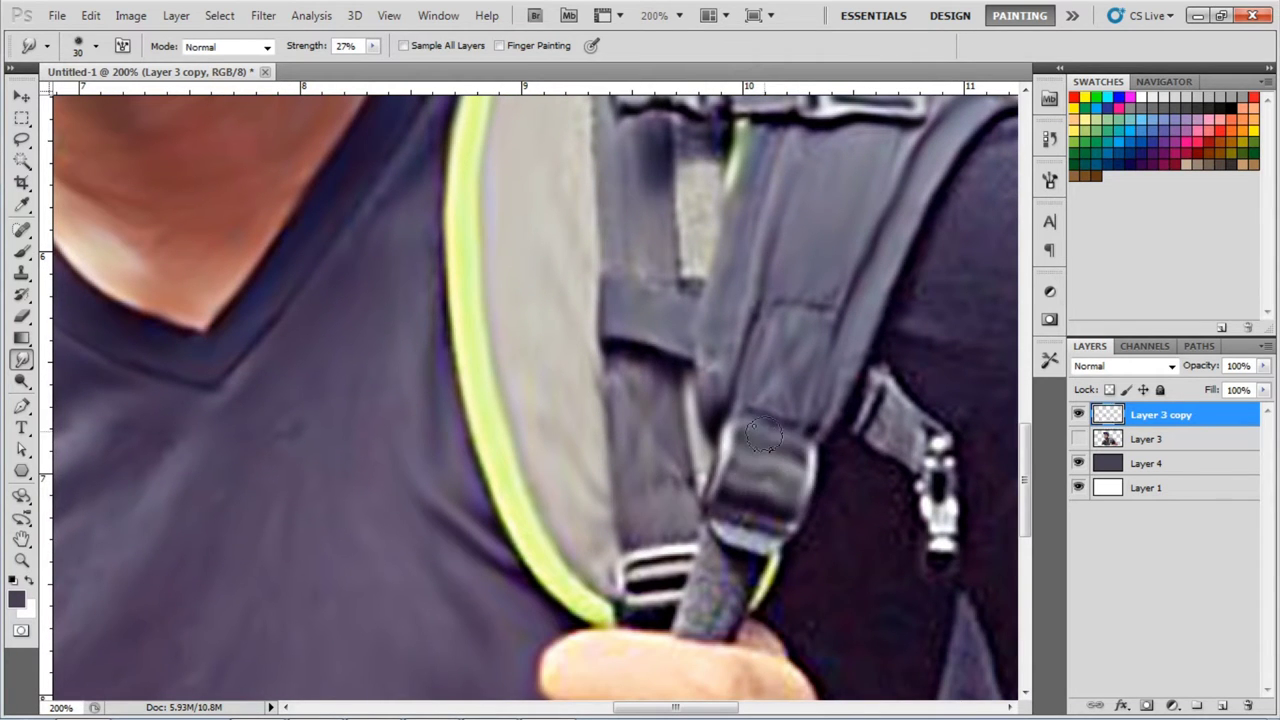
scroll(685, 460, down, 4)
scroll(688, 398, up, 7)
scroll(688, 398, right, 8)
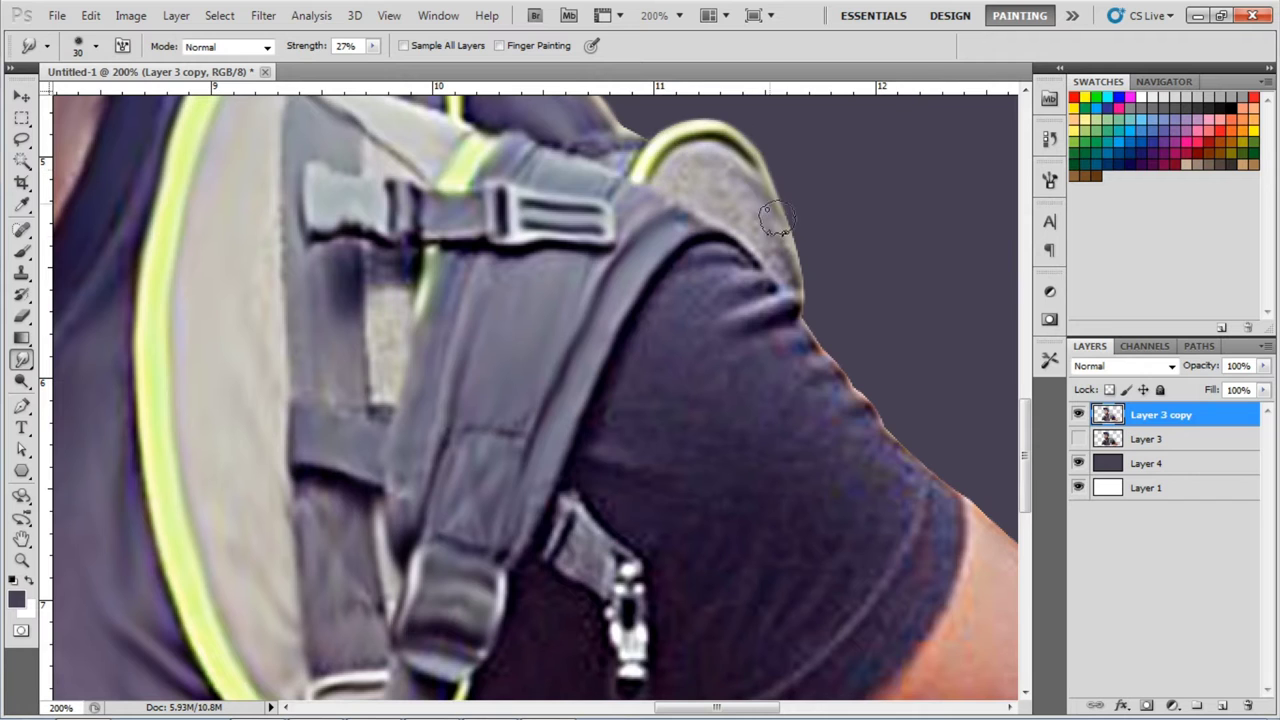
Smudge the shoulder sleeve wrinkles and the outer arm edge with an enlarged brush.
drag(746, 299, 826, 370)
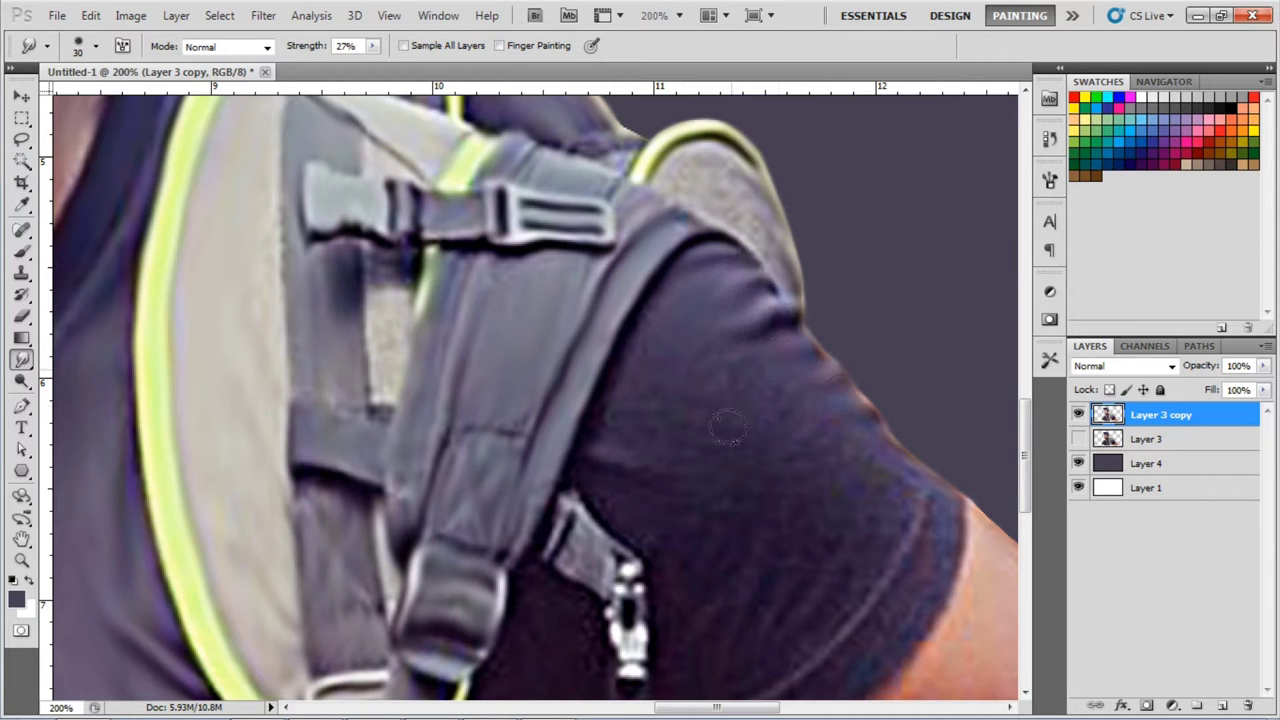
scroll(625, 490, down, 3)
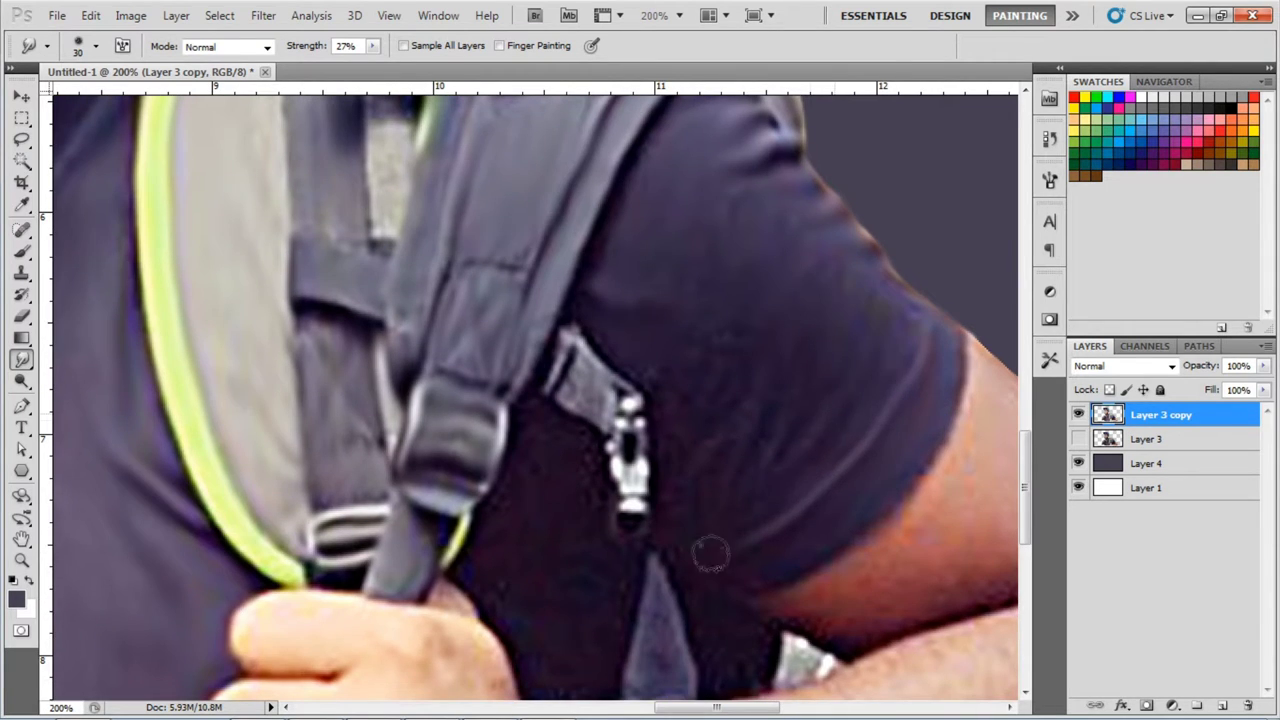
scroll(664, 440, down, 4)
scroll(664, 440, left, 2)
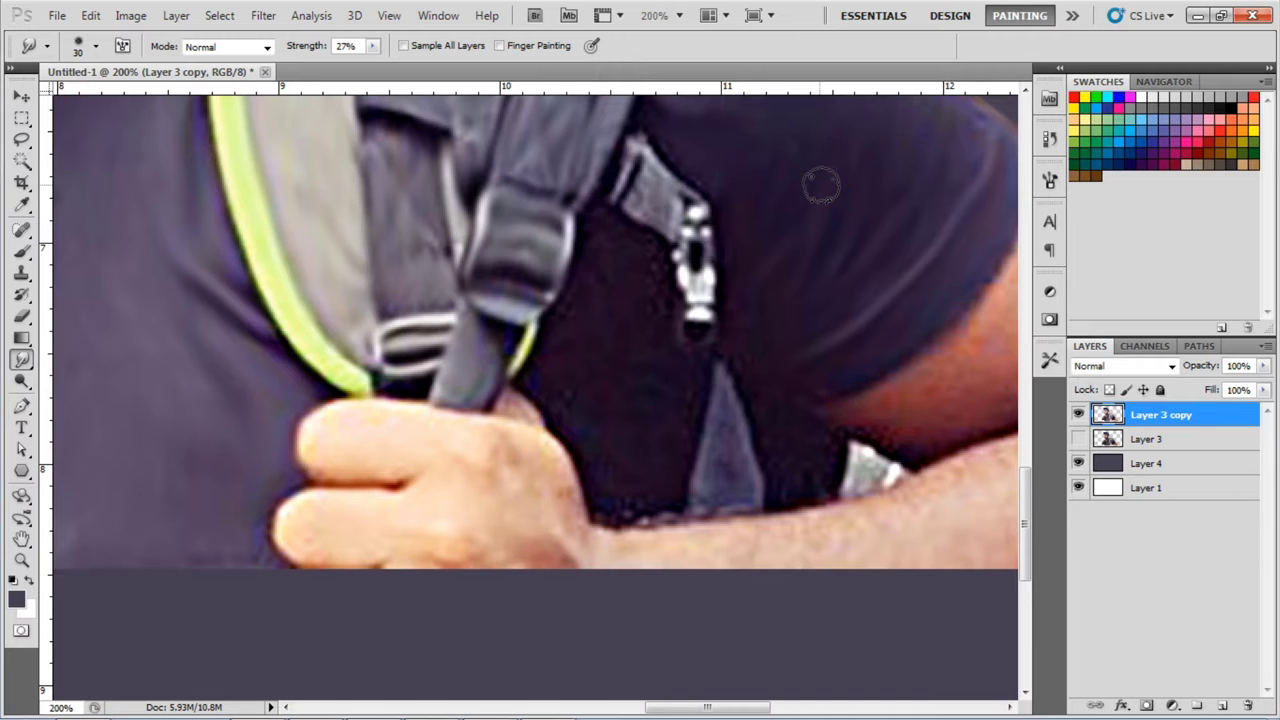
drag(660, 178, 720, 318)
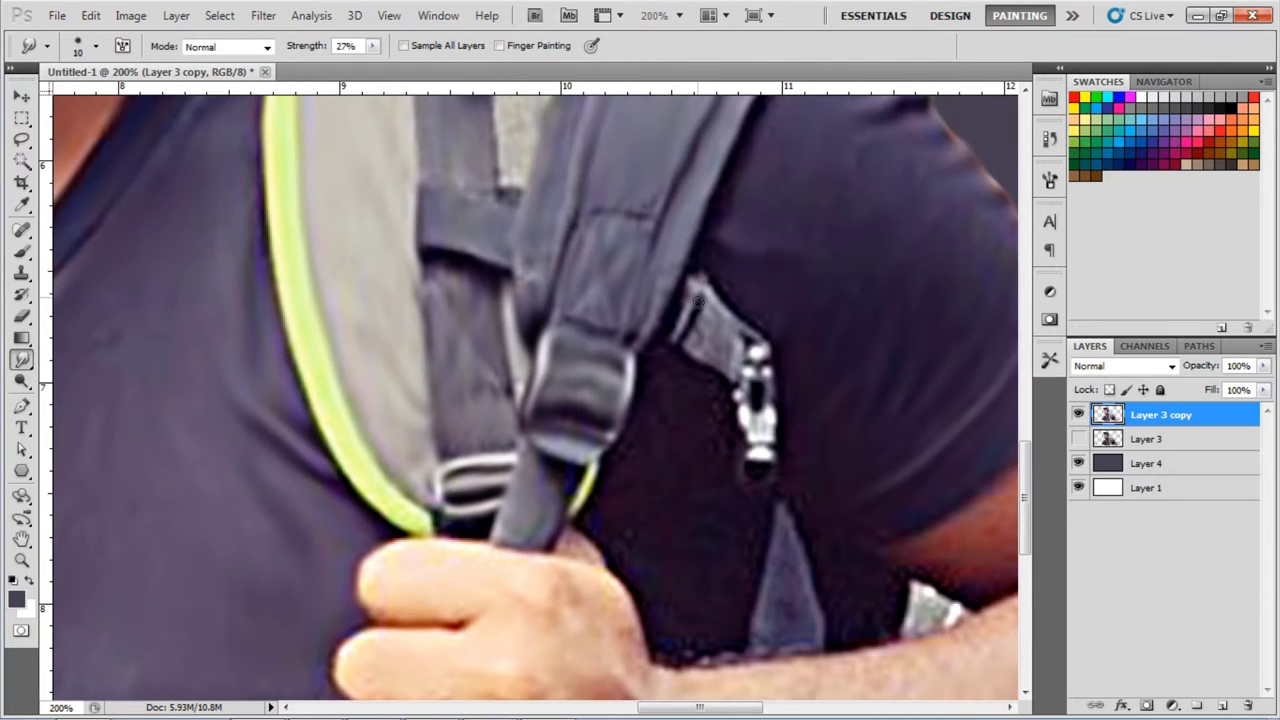
key(bracketright)
key(bracketright)
key(bracketright)
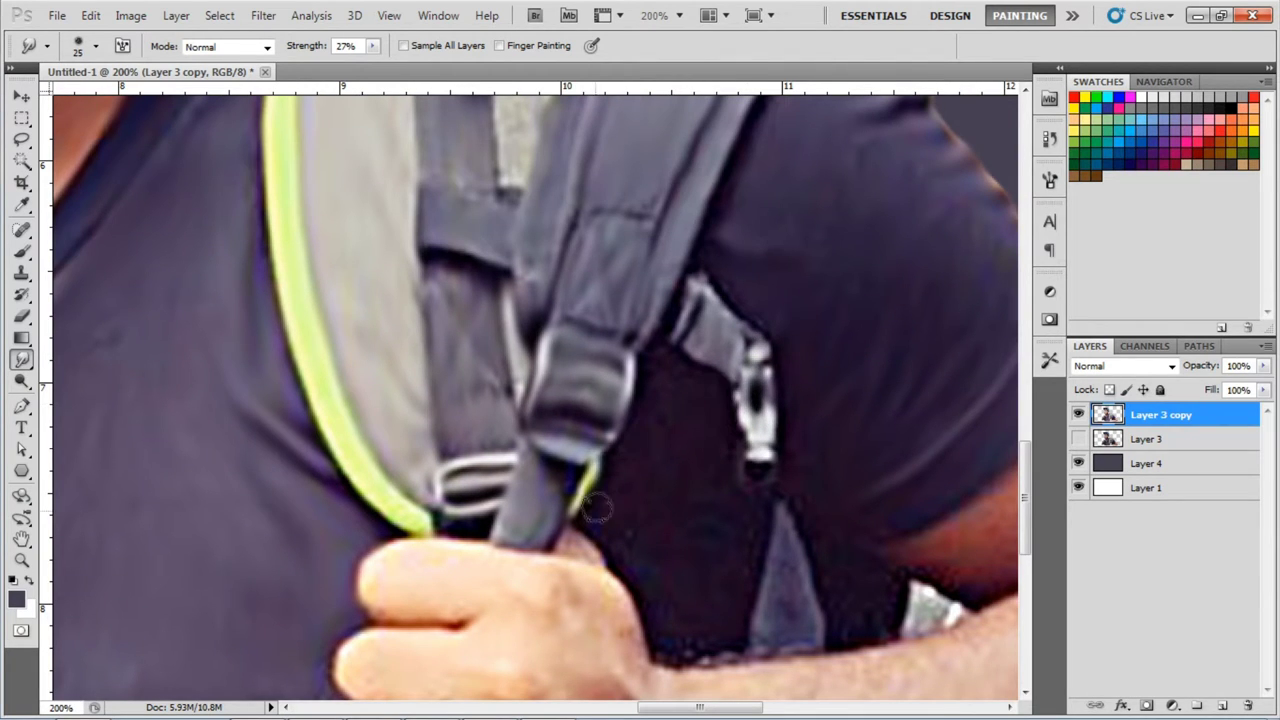
drag(1000, 456, 560, 431)
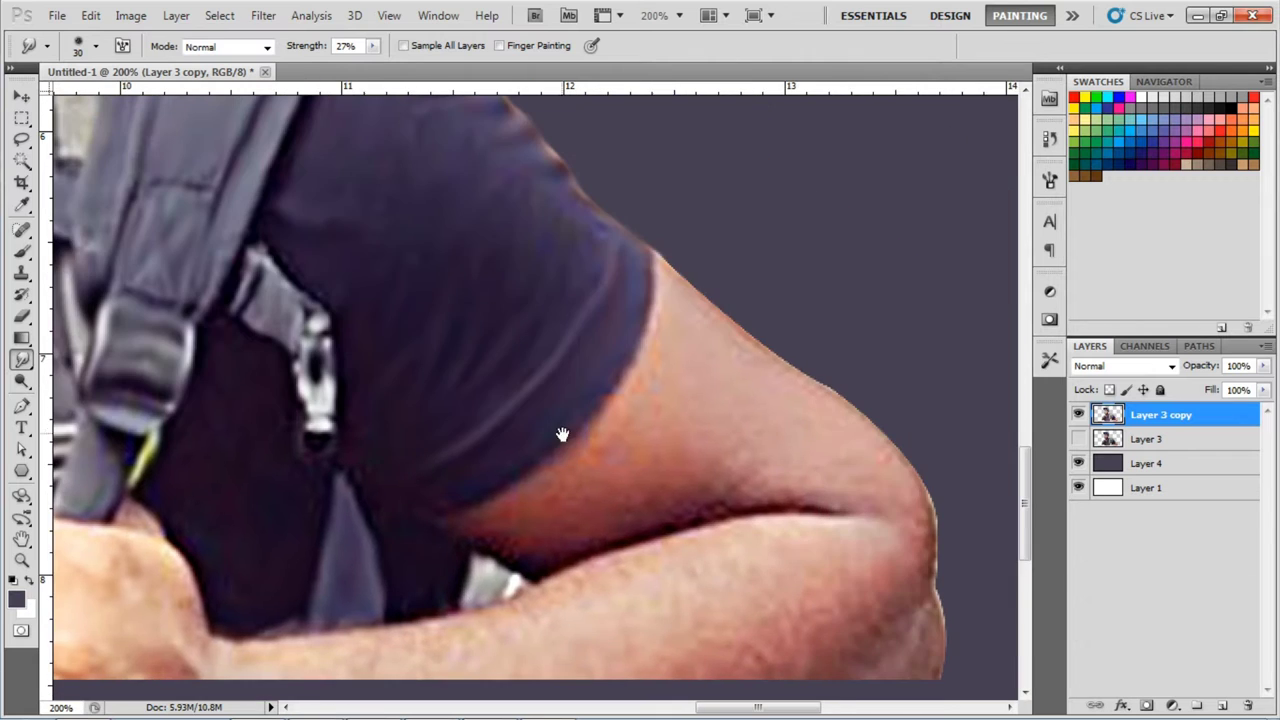
drag(903, 465, 938, 615)
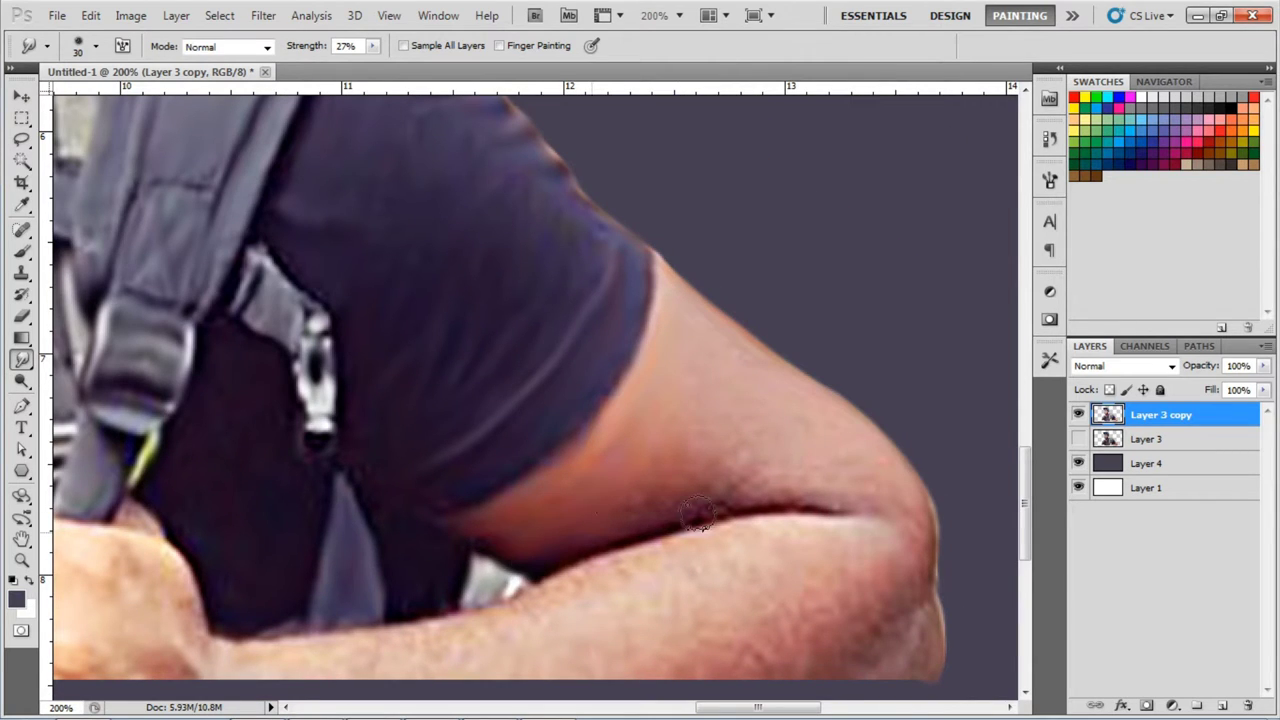
Smear the strap and zipper near the hand and soften the hand's bottom edge.
scroll(840, 410, down, 3)
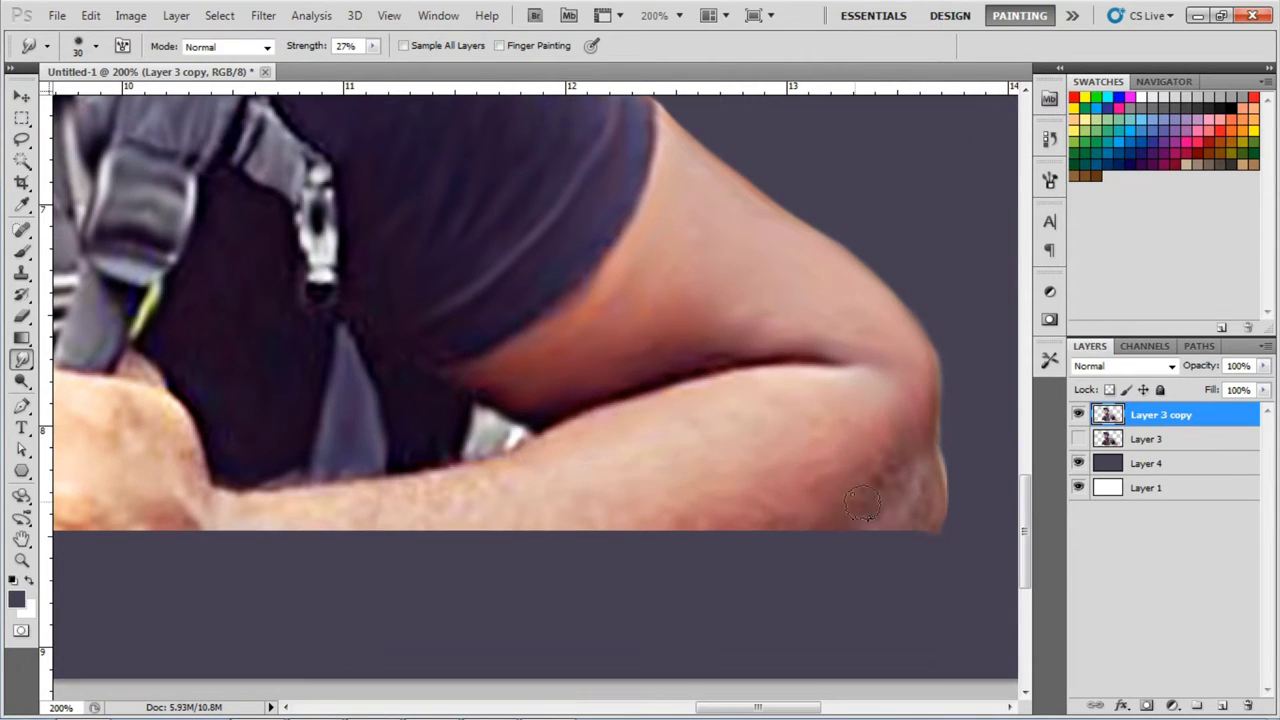
scroll(834, 372, down, 1)
scroll(834, 372, left, 4)
scroll(409, 420, left, 3)
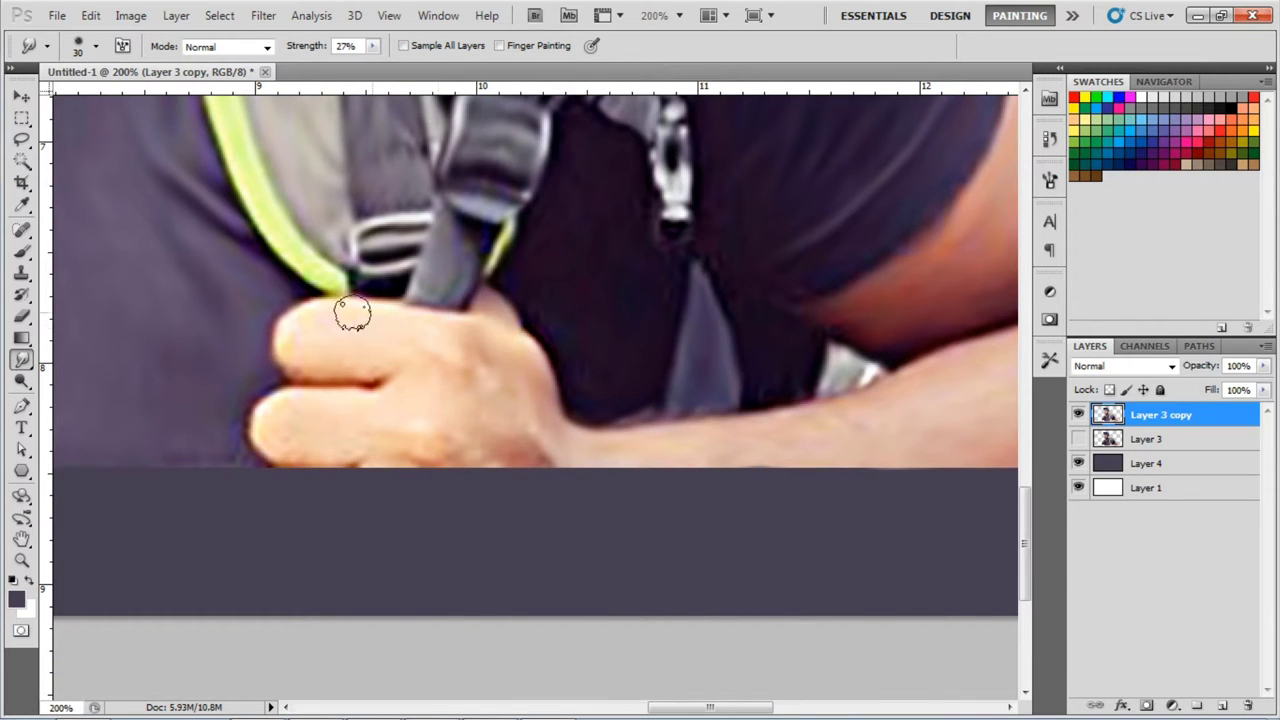
scroll(653, 150, up, 8)
scroll(653, 150, left, 20)
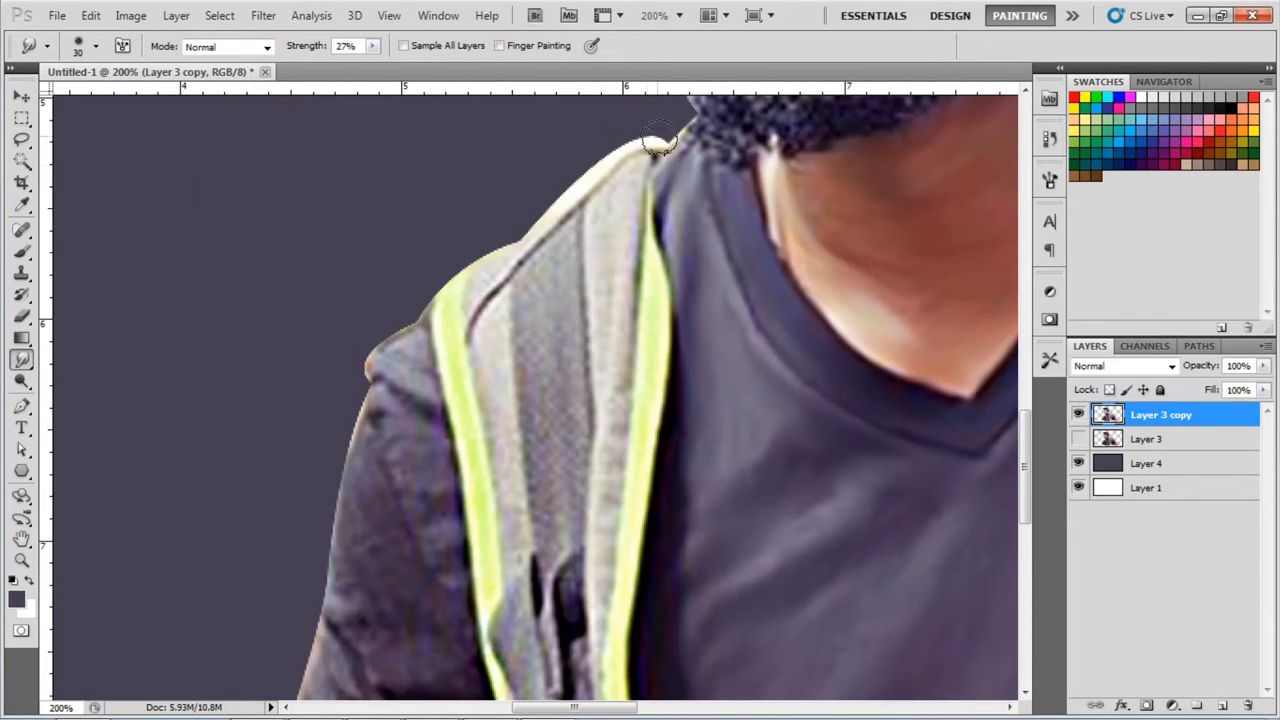
scroll(629, 214, down, 7)
scroll(414, 523, up, 7)
scroll(414, 523, right, 1)
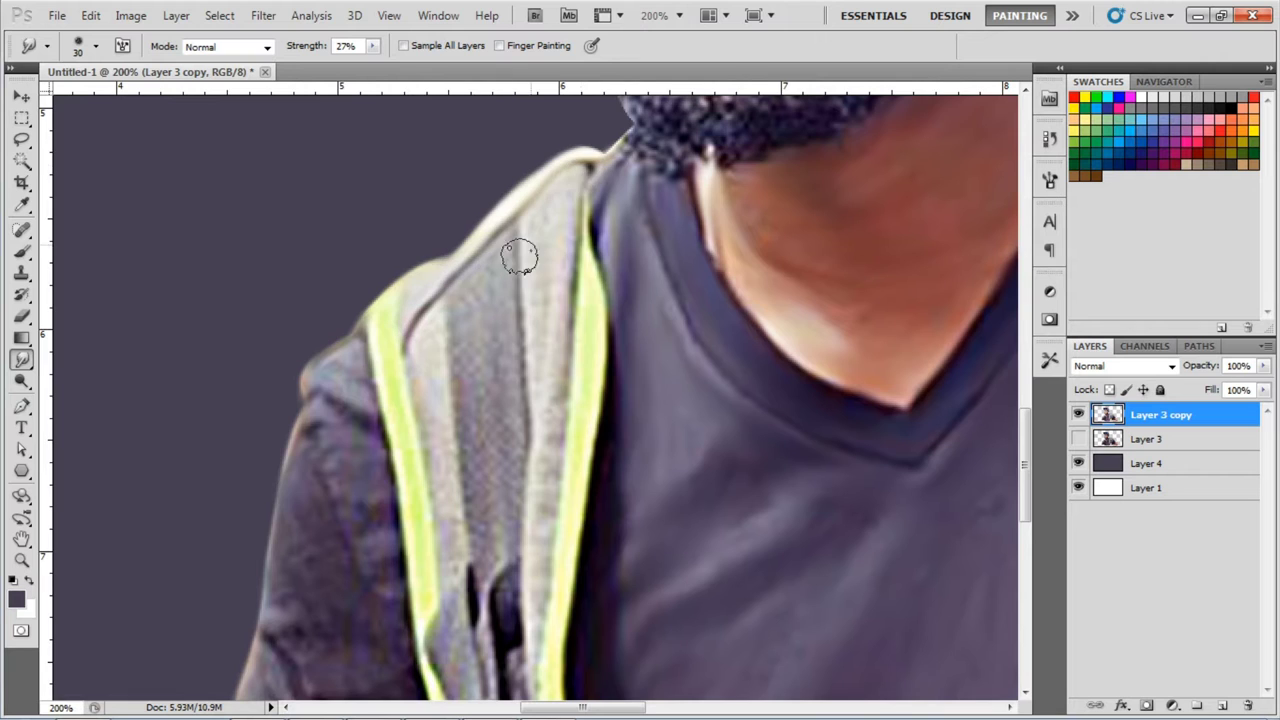
scroll(603, 251, down, 1)
scroll(443, 487, down, 4)
mouse_move(443, 487)
mouse_down()
mouse_move(543, 500)
mouse_move(566, 591)
mouse_up()
scroll(357, 457, down, 3)
mouse_move(357, 457)
mouse_down()
mouse_move(396, 478)
mouse_move(300, 476)
mouse_move(234, 386)
mouse_move(183, 480)
mouse_up()
scroll(333, 243, up, 5)
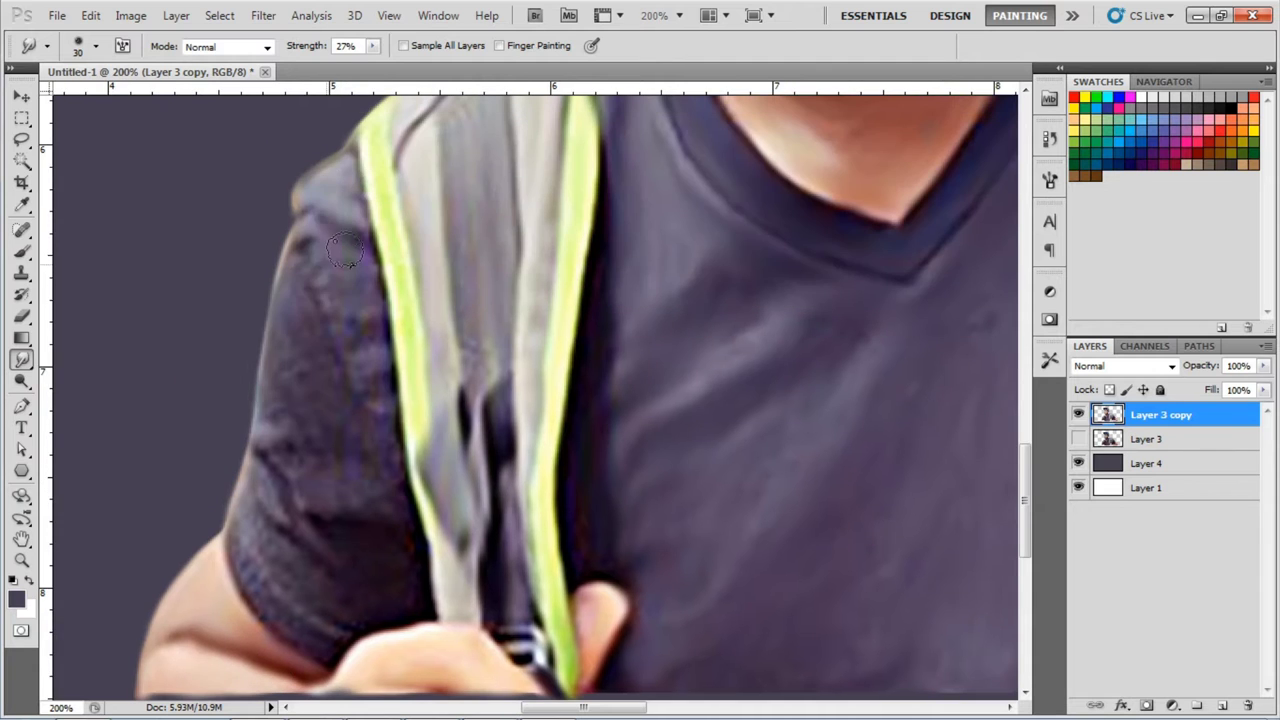
mouse_move(396, 259)
mouse_down()
mouse_move(365, 481)
mouse_move(500, 425)
mouse_up()
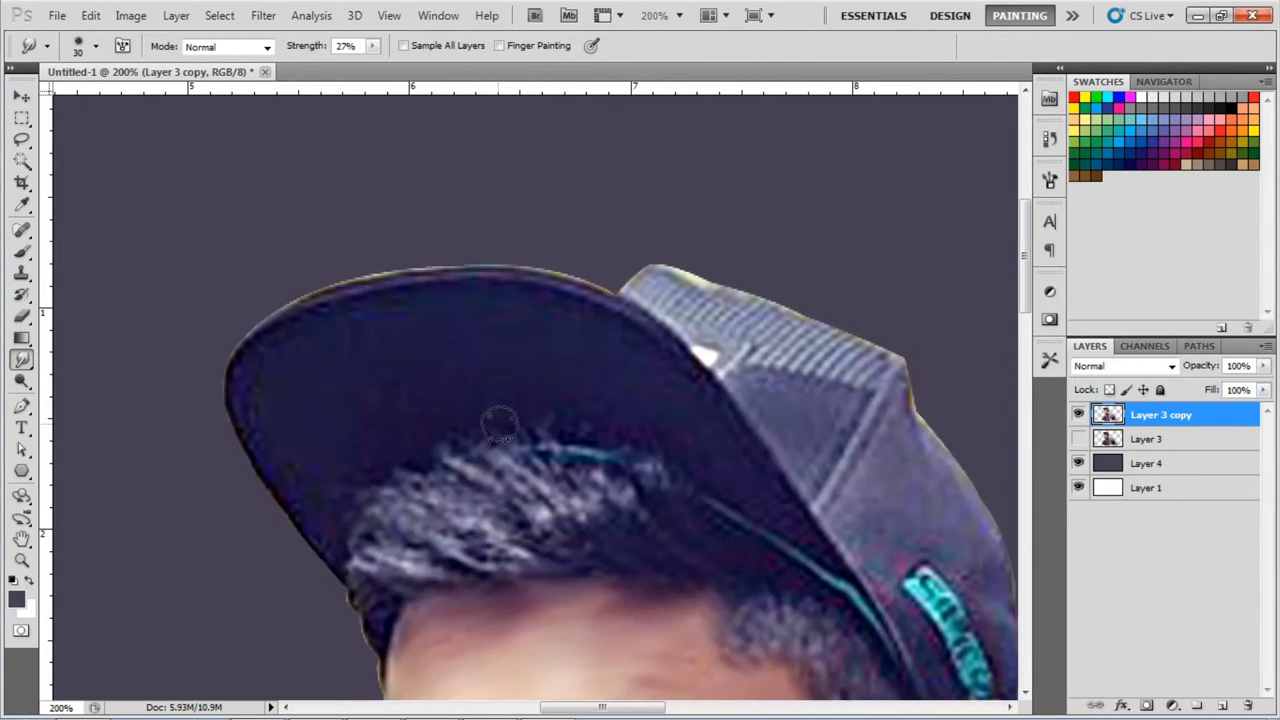
Smooth out the mesh texture on the cap's crown.
drag(349, 612, 376, 287)
scroll(424, 494, down, 2)
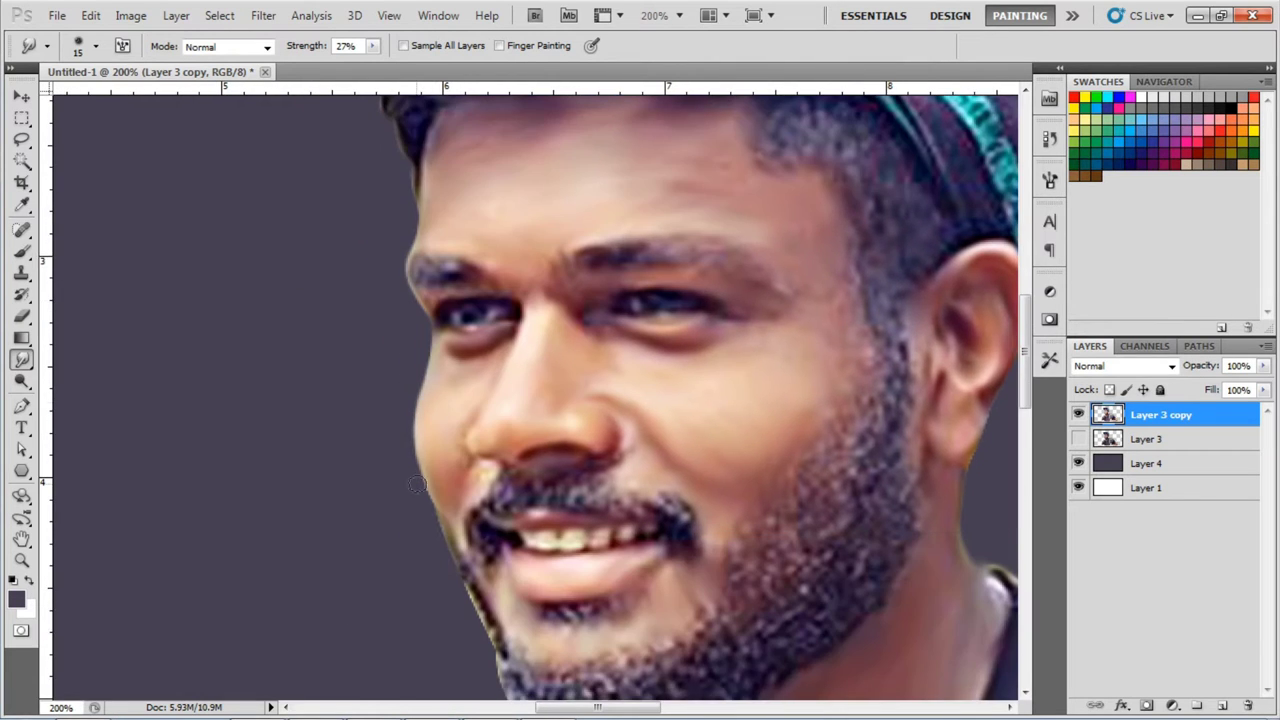
scroll(474, 543, up, 5)
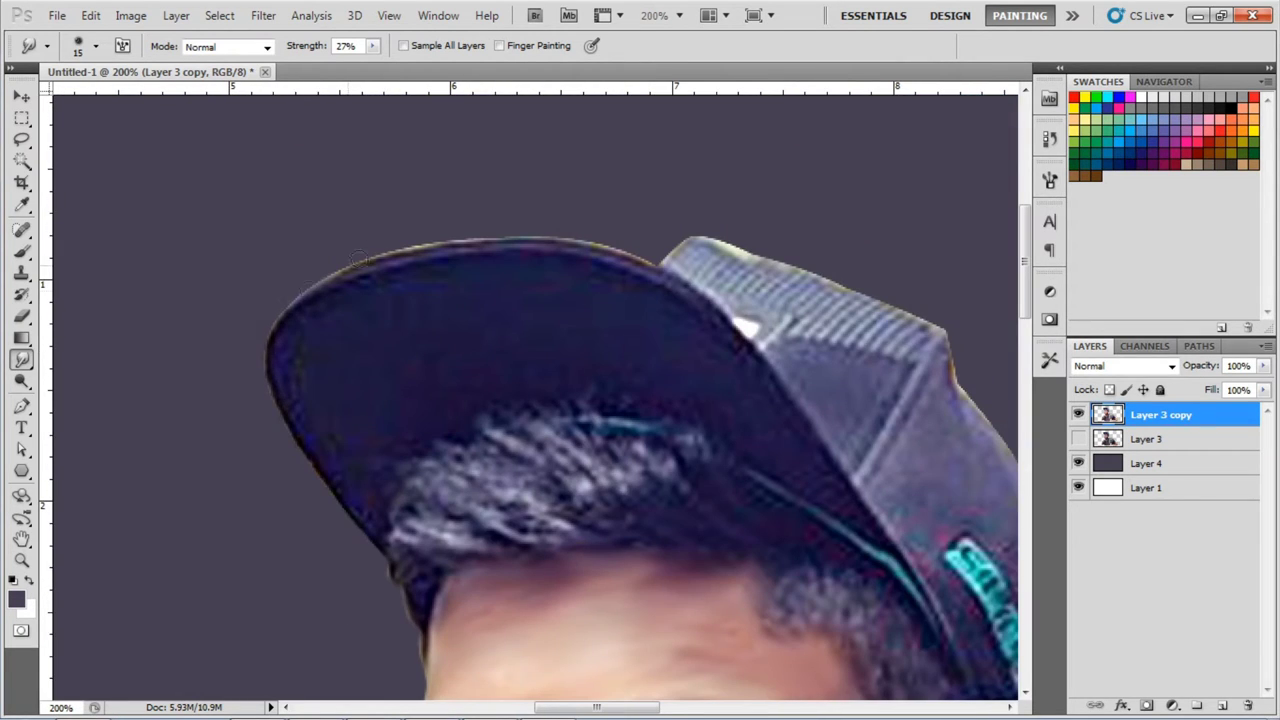
scroll(621, 218, down, 1)
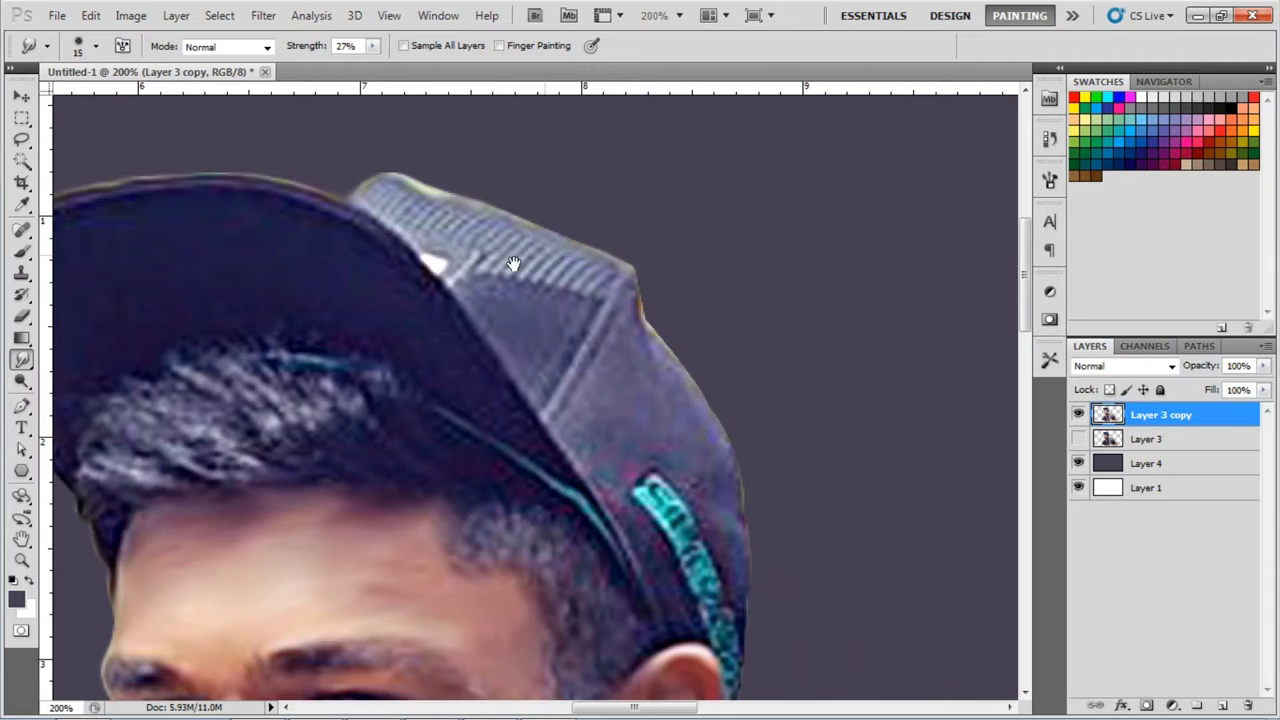
scroll(474, 166, down, 1)
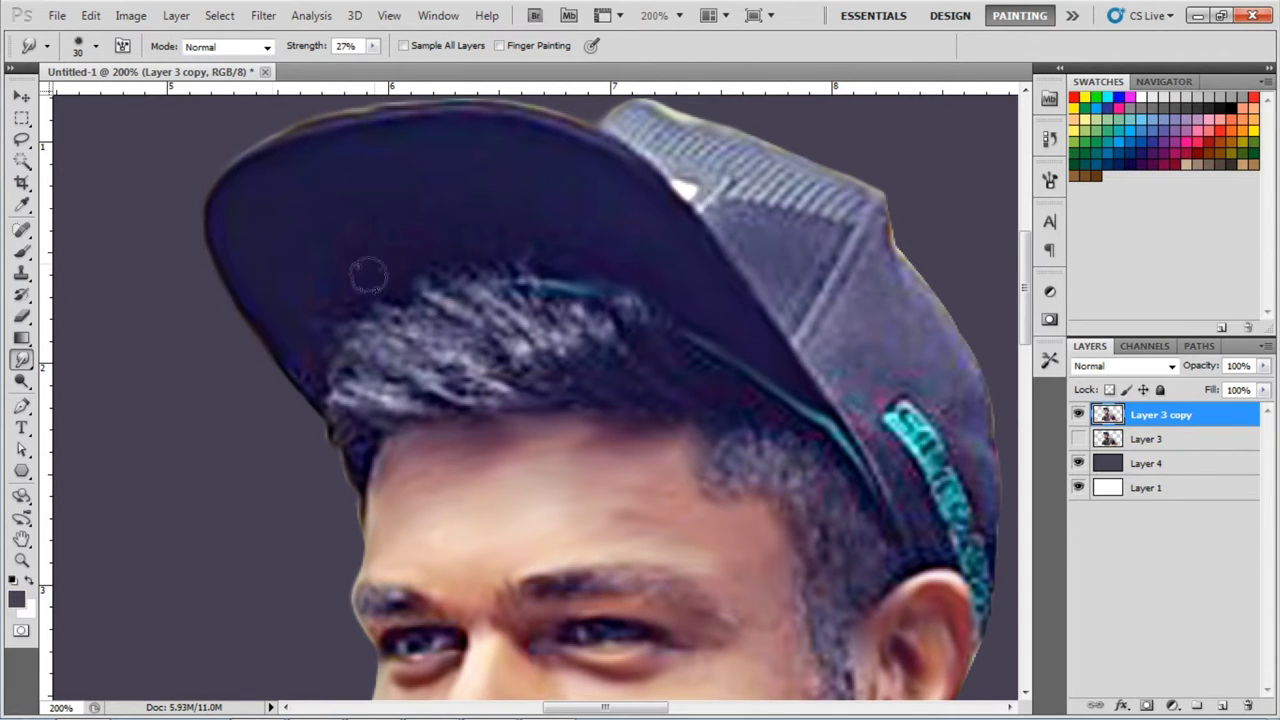
scroll(686, 237, up, 1)
scroll(686, 237, right, 2)
scroll(686, 237, down, 1)
scroll(478, 205, up, 1)
mouse_move(478, 205)
mouse_down()
mouse_move(531, 257)
mouse_move(650, 295)
mouse_move(600, 300)
mouse_move(623, 323)
mouse_move(445, 128)
mouse_up()
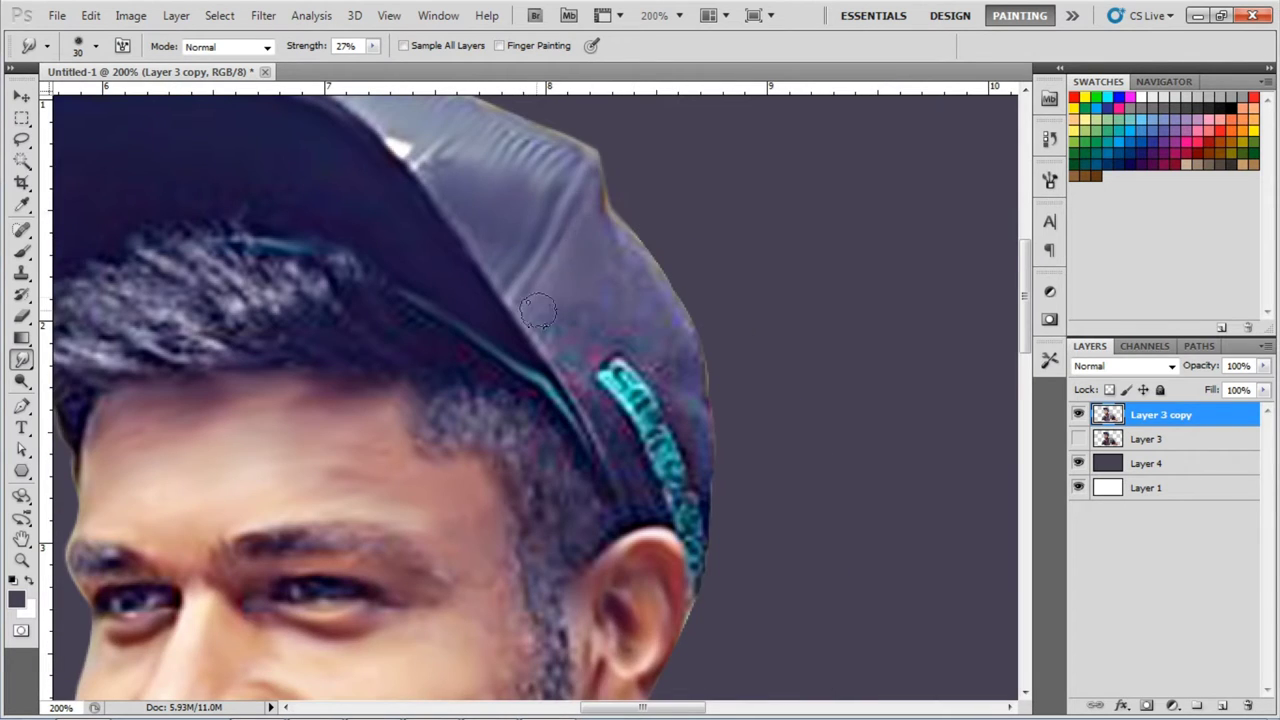
Smear the cap's teal logo and the mesh dots below and beside it.
mouse_move(560, 290)
mouse_down()
mouse_move(630, 400)
mouse_move(599, 275)
mouse_move(615, 365)
mouse_up()
drag(543, 270, 663, 596)
drag(600, 295, 540, 265)
mouse_move(790, 700)
mouse_down()
mouse_move(800, 420)
mouse_move(933, 519)
mouse_move(990, 476)
mouse_up()
drag(448, 252, 618, 352)
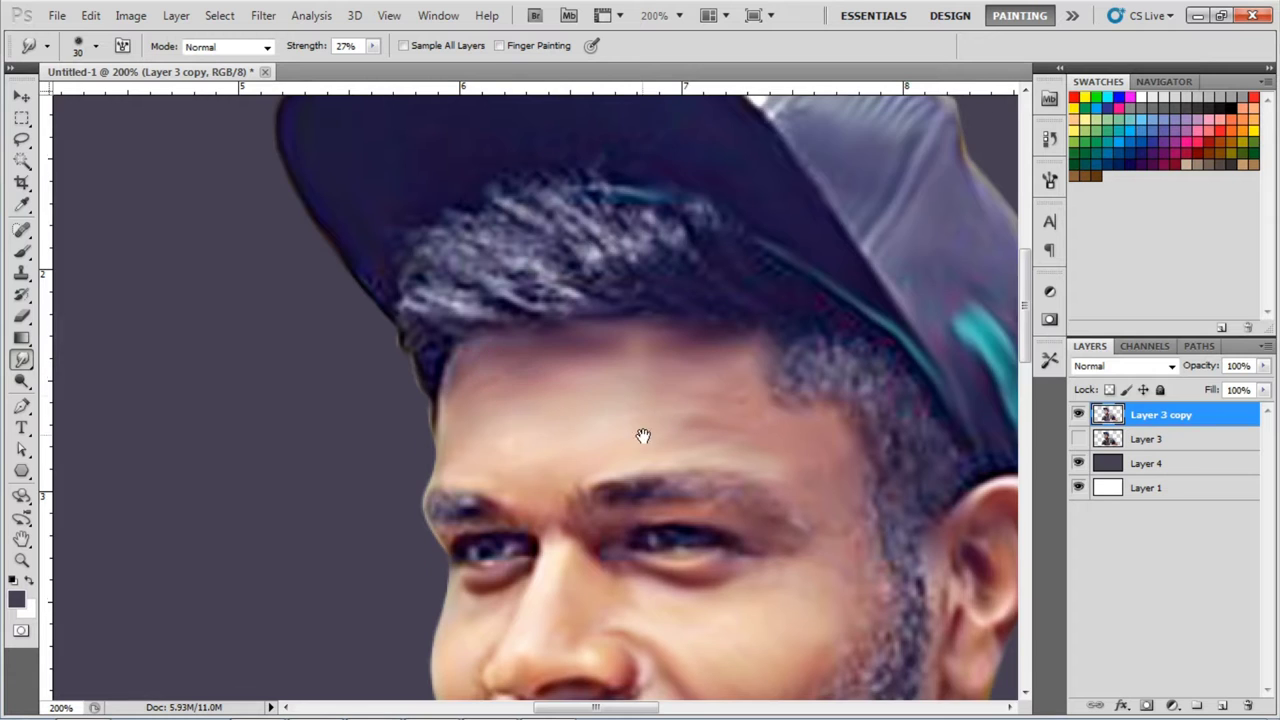
drag(663, 423, 660, 323)
drag(600, 120, 623, 333)
click(95, 46)
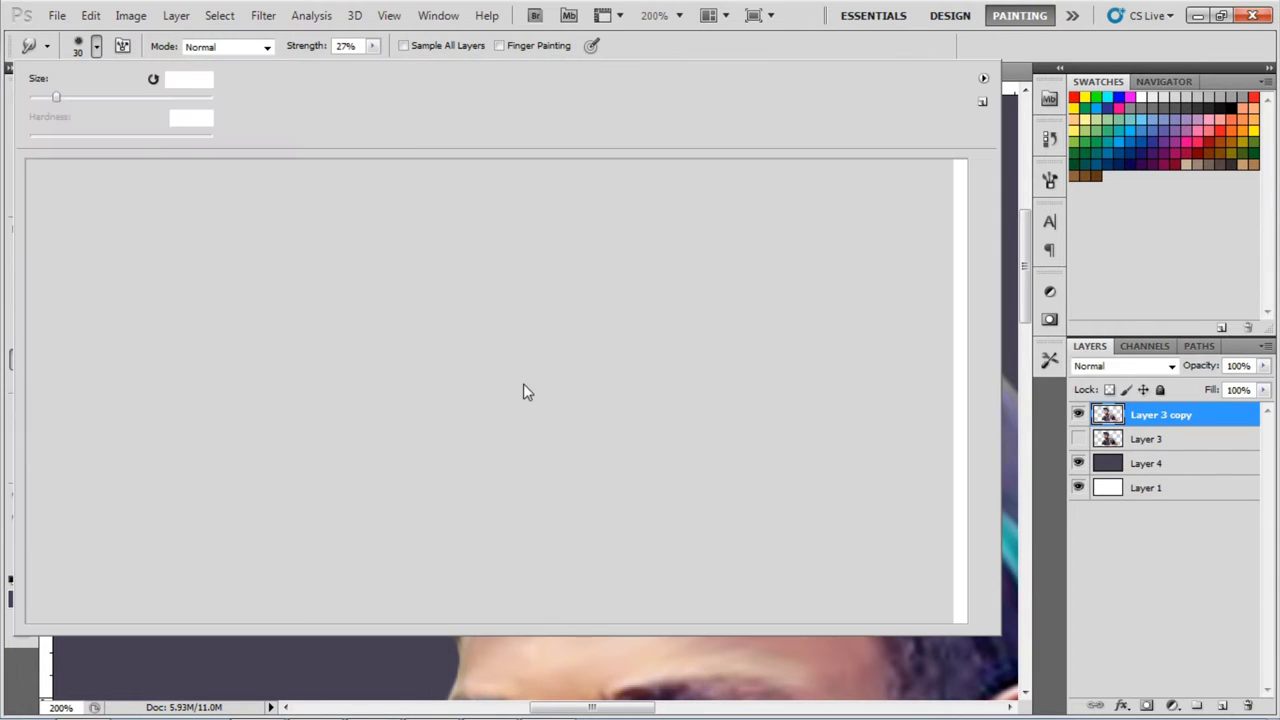
With a 10 px smudge brush zoomed in, smooth and reshape the right eyebrow.
double_click(520, 264)
key(ctrl+plus)
scroll(592, 466, down, 2)
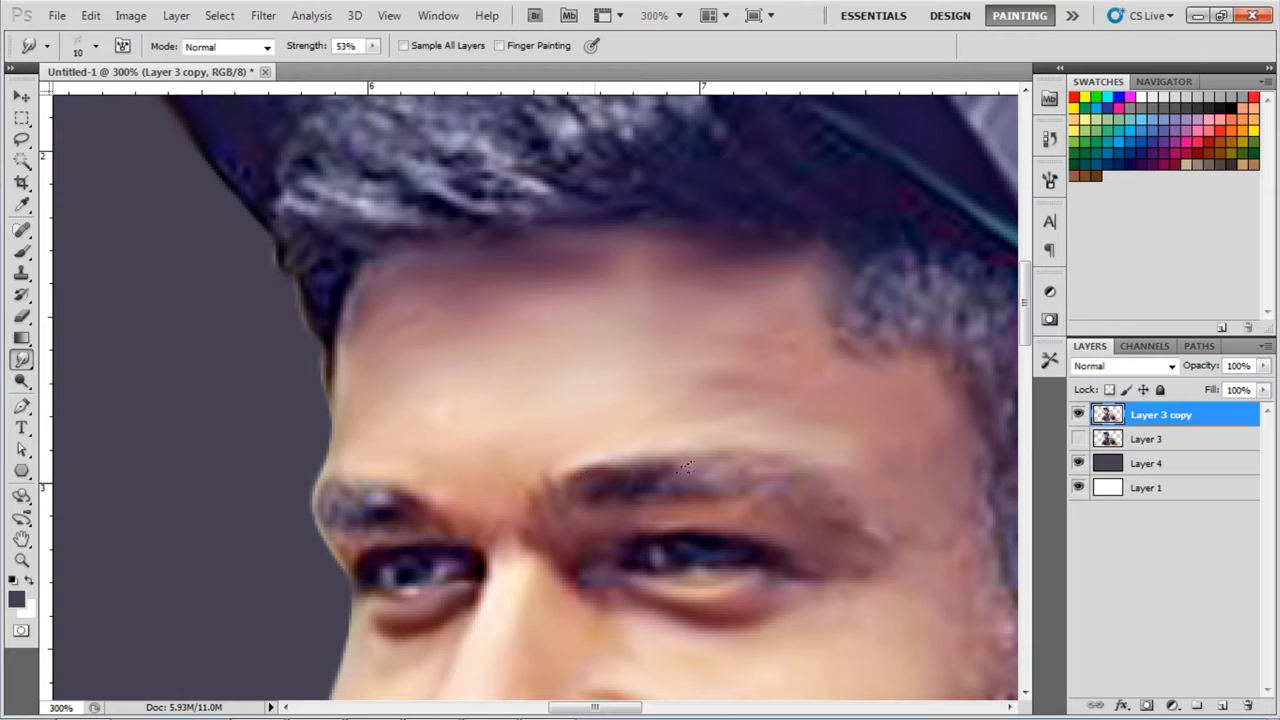
drag(728, 470, 660, 476)
drag(775, 472, 648, 502)
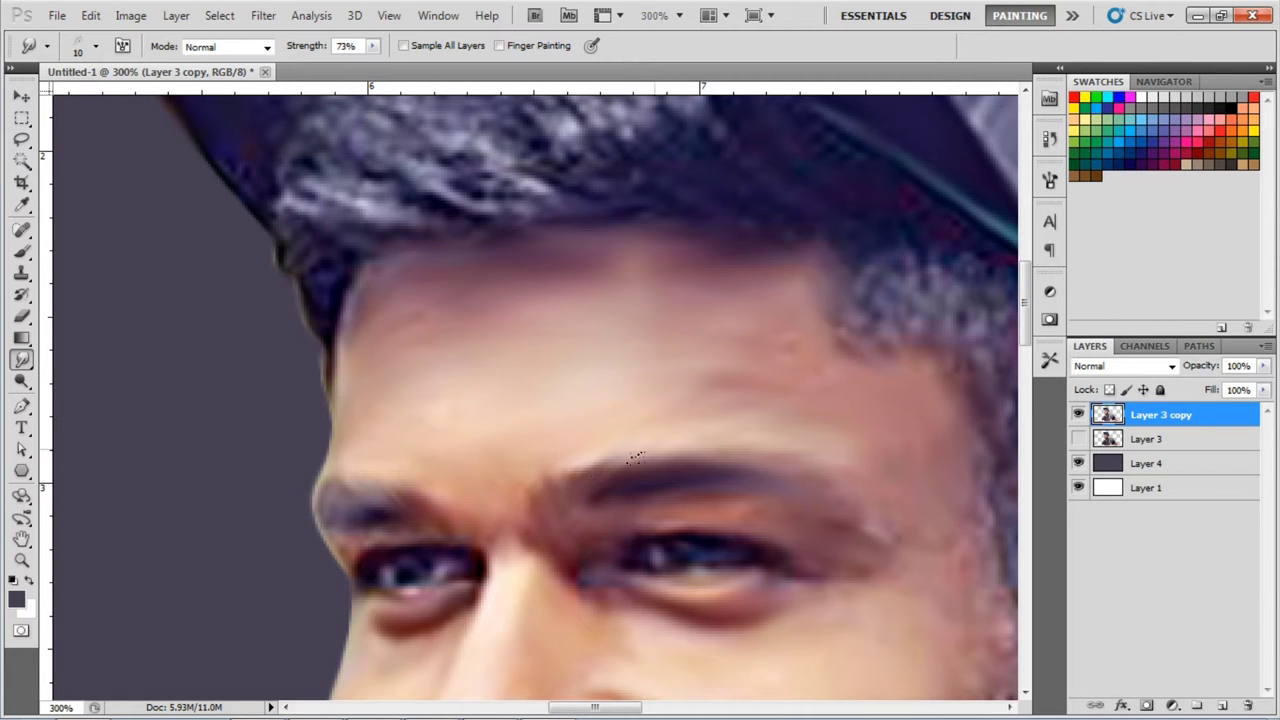
Smear the beard edge on the chin, the moustache's left edge and under the lower lip.
key(bracketright)
mouse_move(733, 487)
mouse_down()
mouse_move(812, 280)
mouse_move(748, 306)
mouse_up()
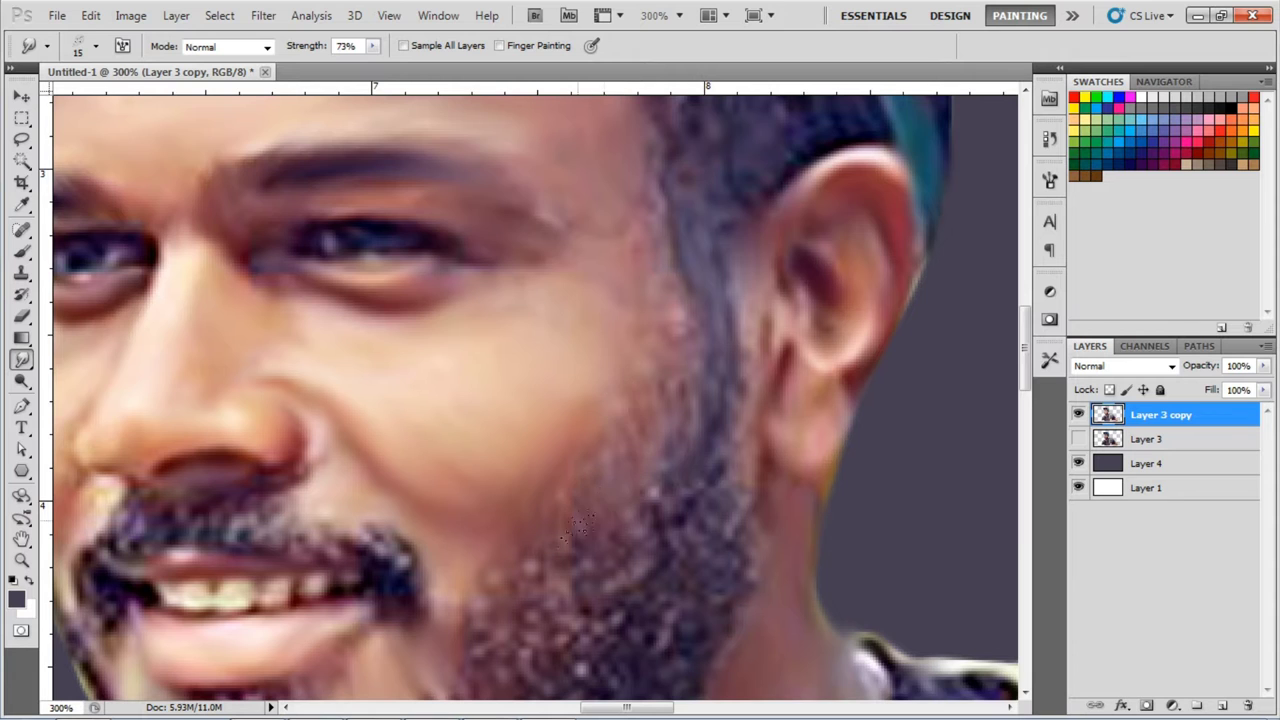
scroll(765, 250, down, 2)
scroll(650, 340, down, 2)
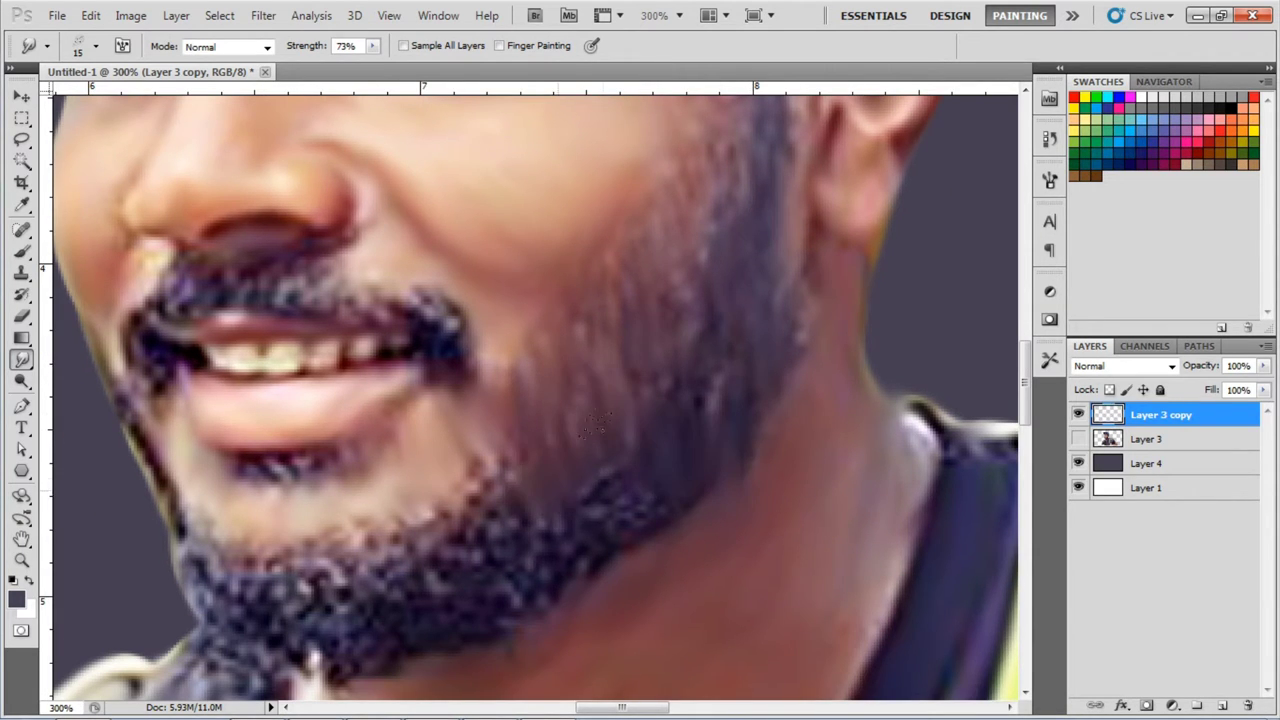
drag(663, 520, 708, 405)
mouse_move(449, 397)
mouse_down()
mouse_move(595, 272)
mouse_move(574, 338)
mouse_move(430, 335)
mouse_move(440, 430)
mouse_move(580, 440)
mouse_up()
drag(354, 288, 541, 493)
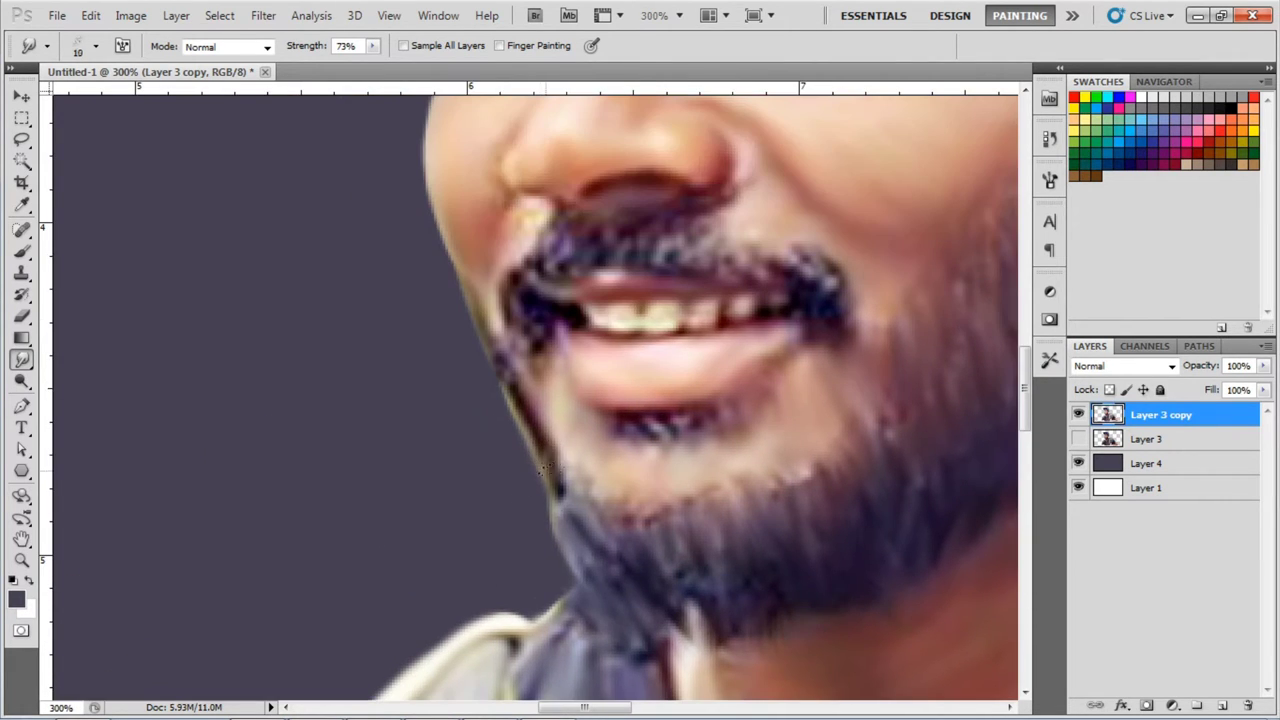
mouse_move(521, 345)
mouse_down()
mouse_move(565, 265)
mouse_move(805, 285)
mouse_up()
key(bracketleft)
drag(620, 425, 685, 420)
Smear the beard on the cheek, smooth the cheek above it, and hide the guides.
scroll(650, 425, down, 3)
scroll(893, 355, up, 2)
key(bracketright)
key(bracketright)
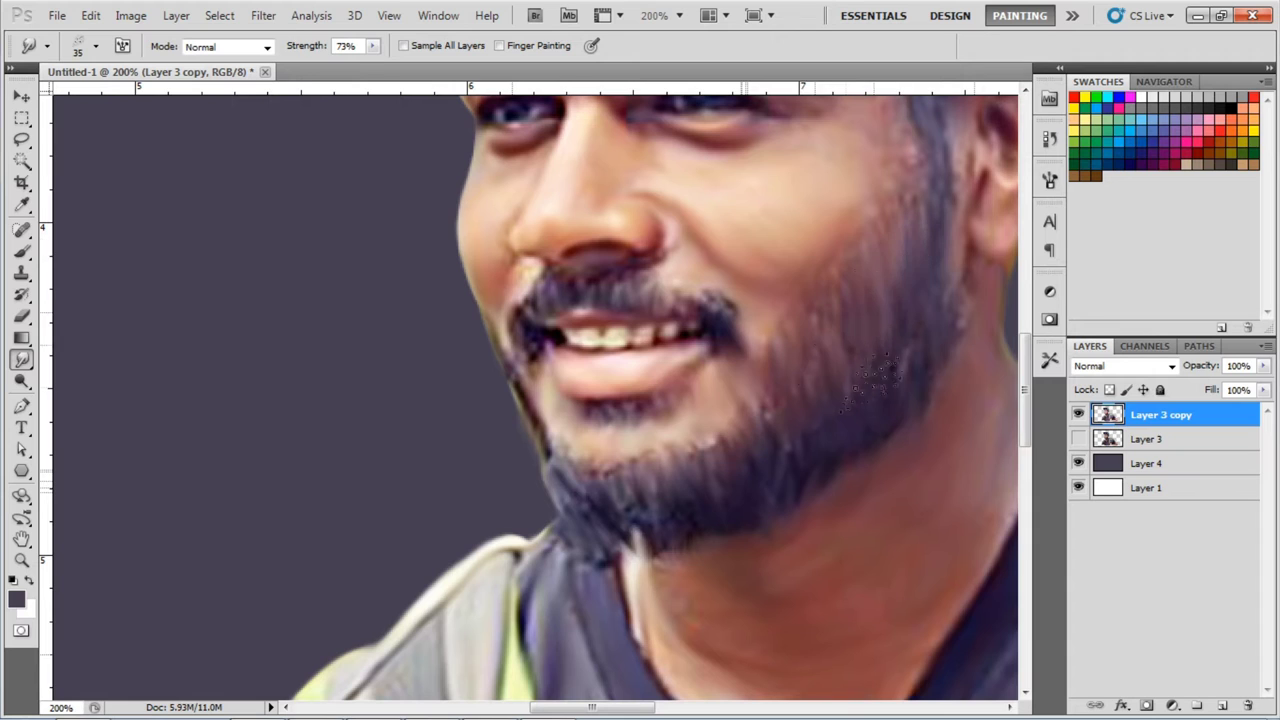
drag(848, 255, 770, 356)
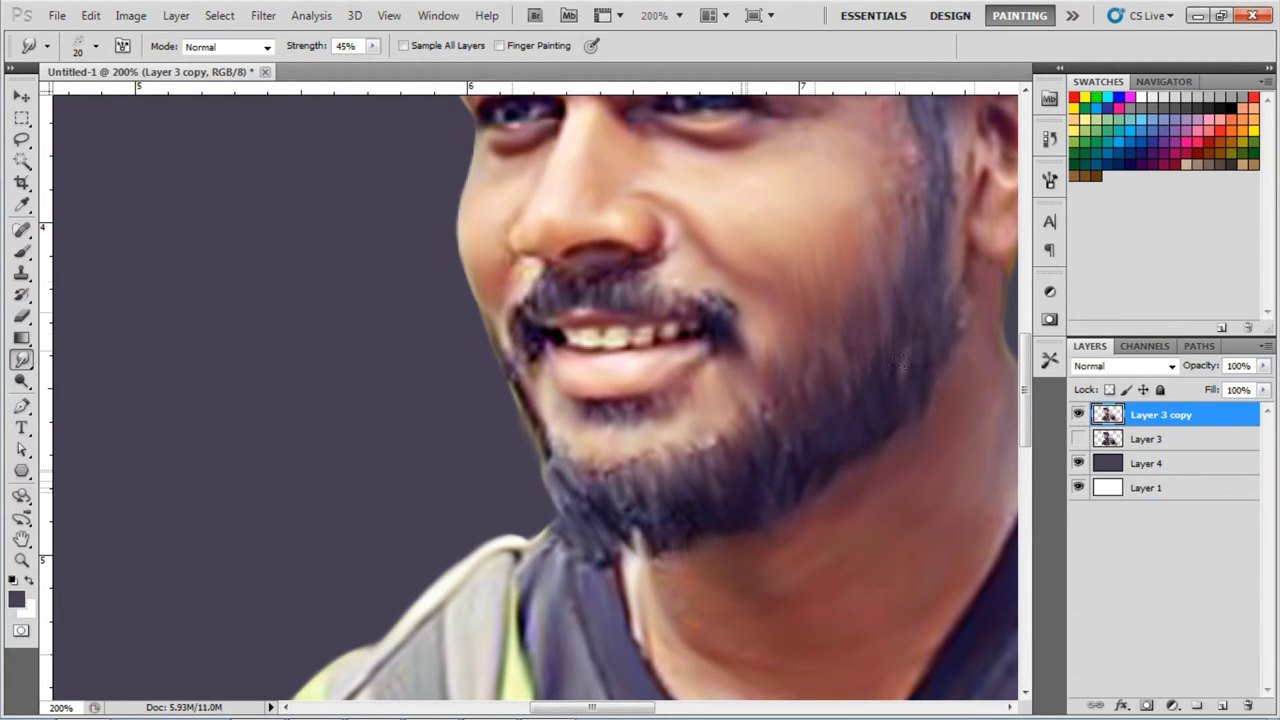
drag(891, 212, 935, 193)
key(ctrl+semicolon)
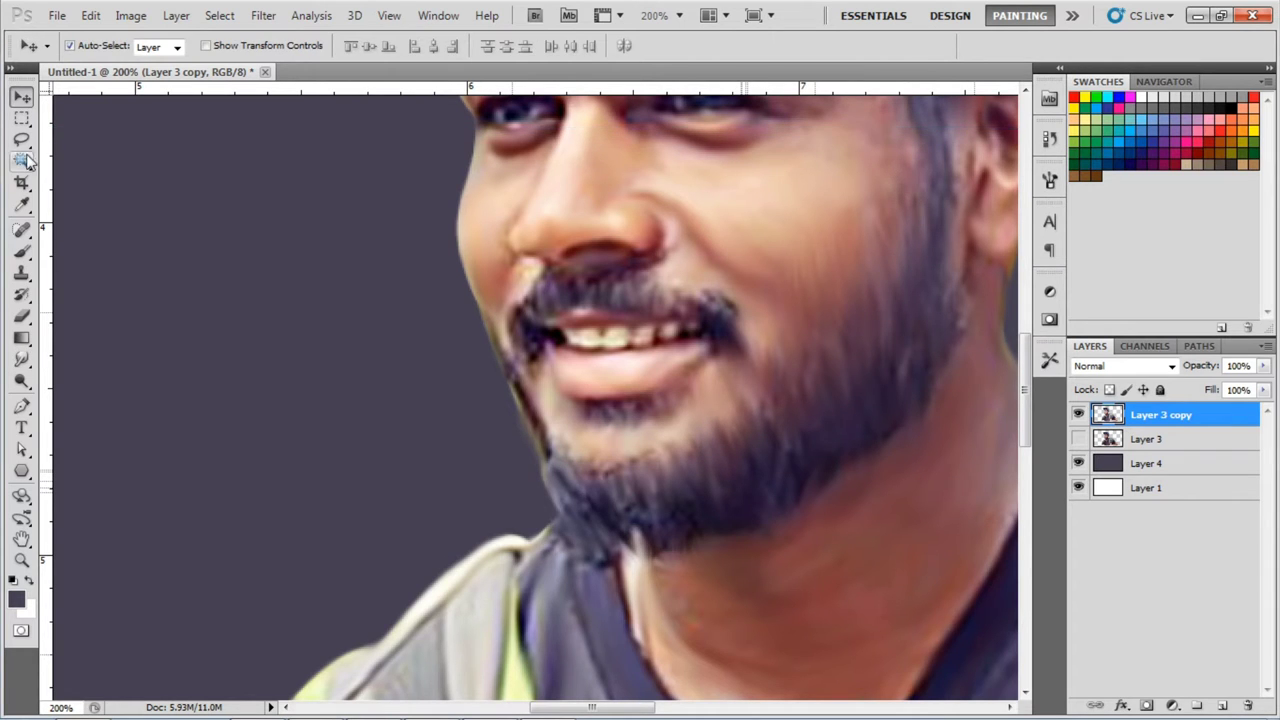
Smear the sideburn near the top of the ear.
drag(540, 291, 490, 401)
scroll(600, 570, up, 5)
scroll(680, 420, up, 2)
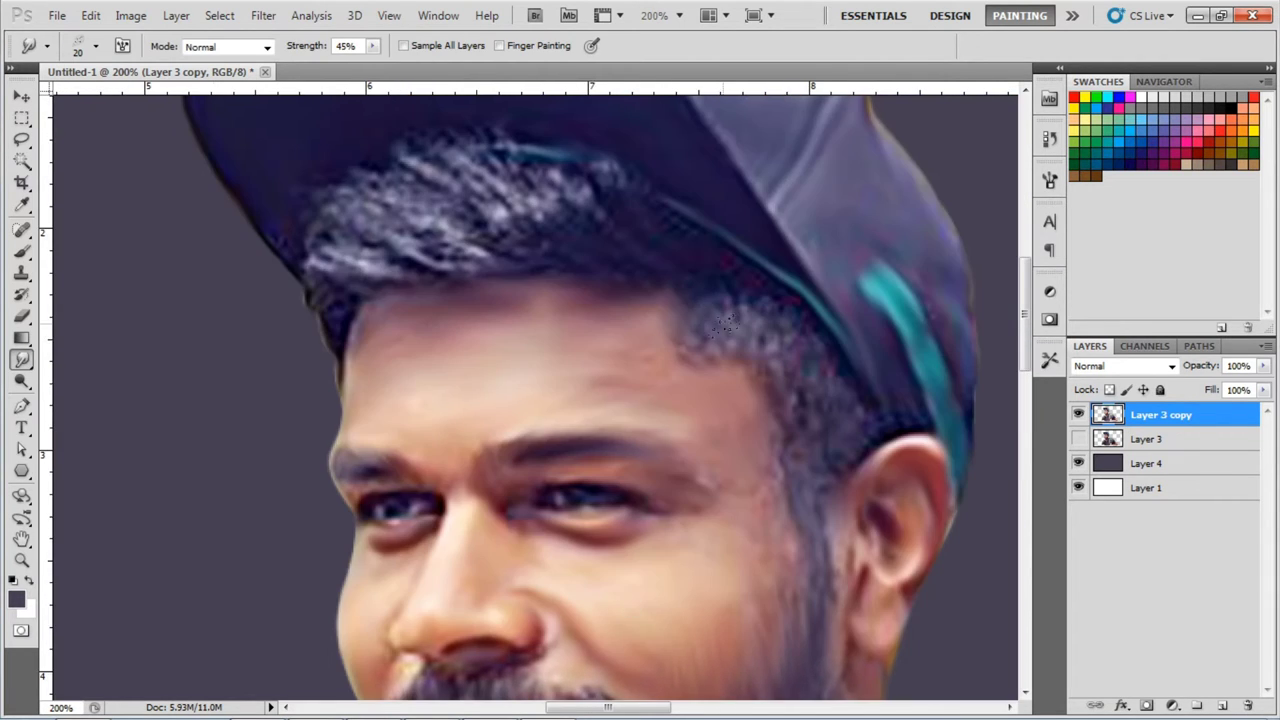
drag(850, 428, 908, 452)
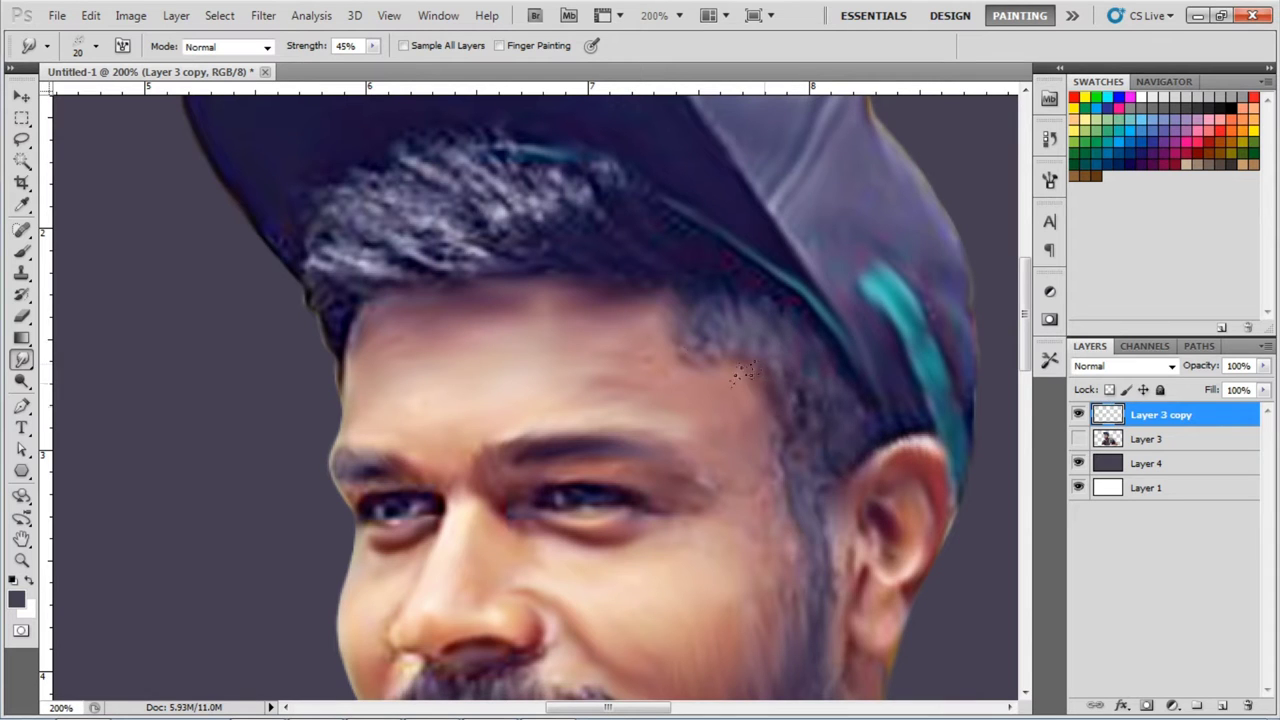
drag(557, 258, 636, 368)
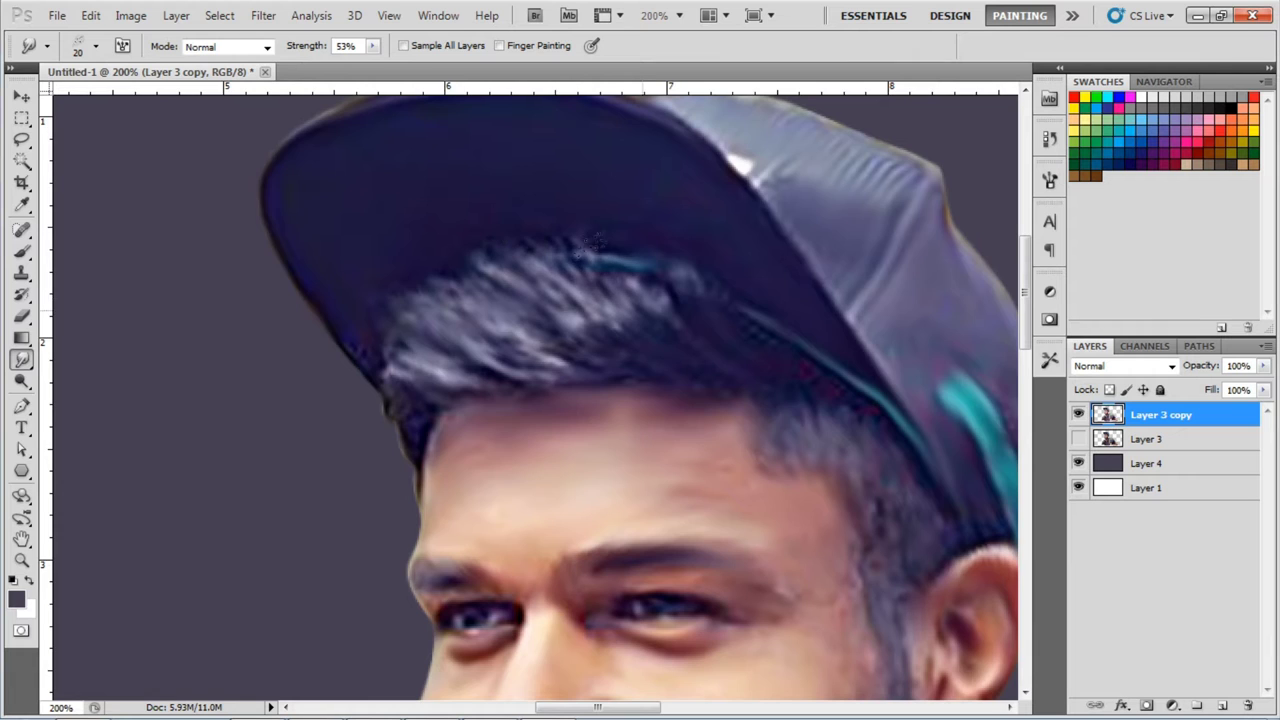
scroll(600, 300, down, 5)
scroll(720, 420, up, 5)
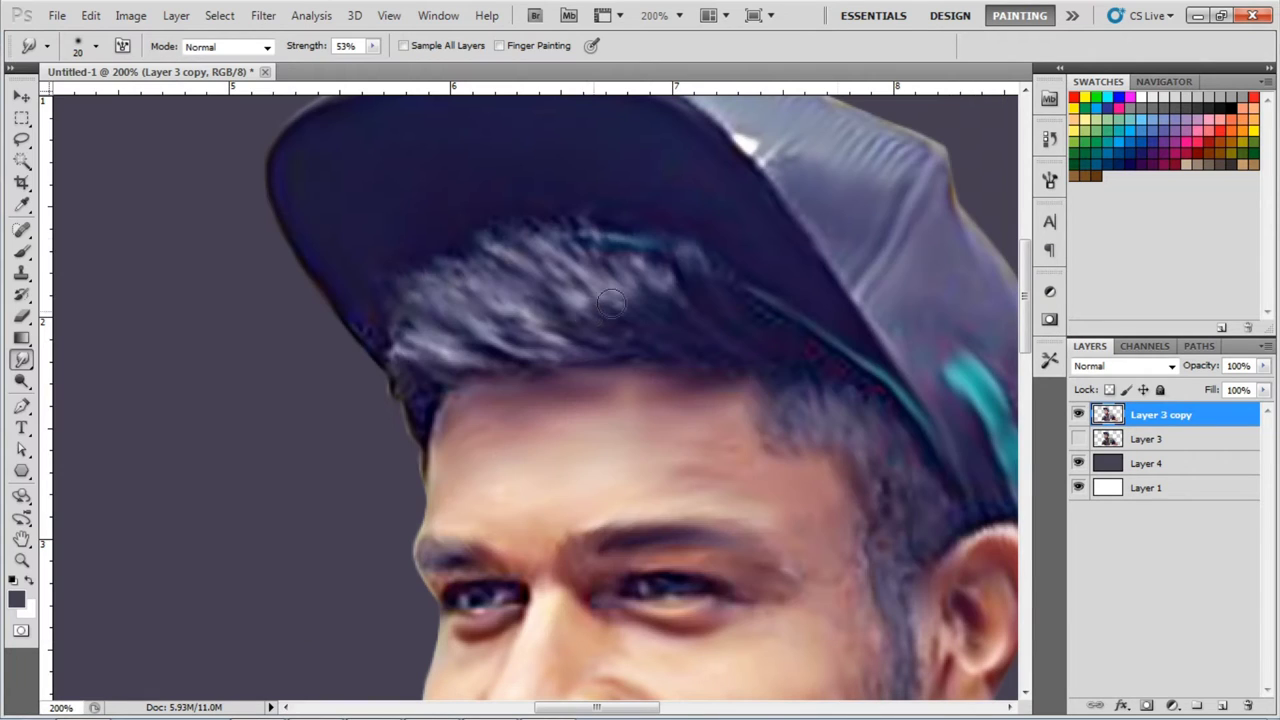
Set the smudge strength to 95%.
key(9)
key(5)
scroll(503, 257, down, 3)
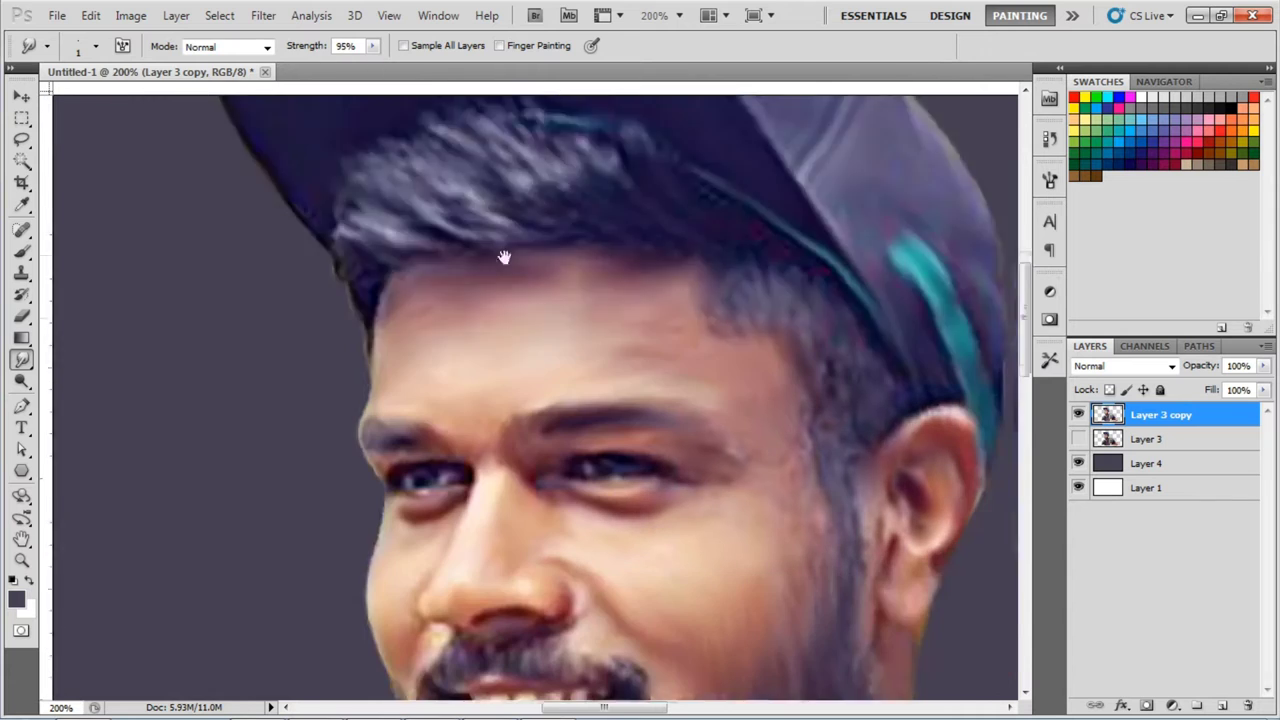
Move over the cap and forehead hair, then fit the whole portrait on screen to review it.
scroll(728, 226, down, 5)
scroll(728, 226, right, 2)
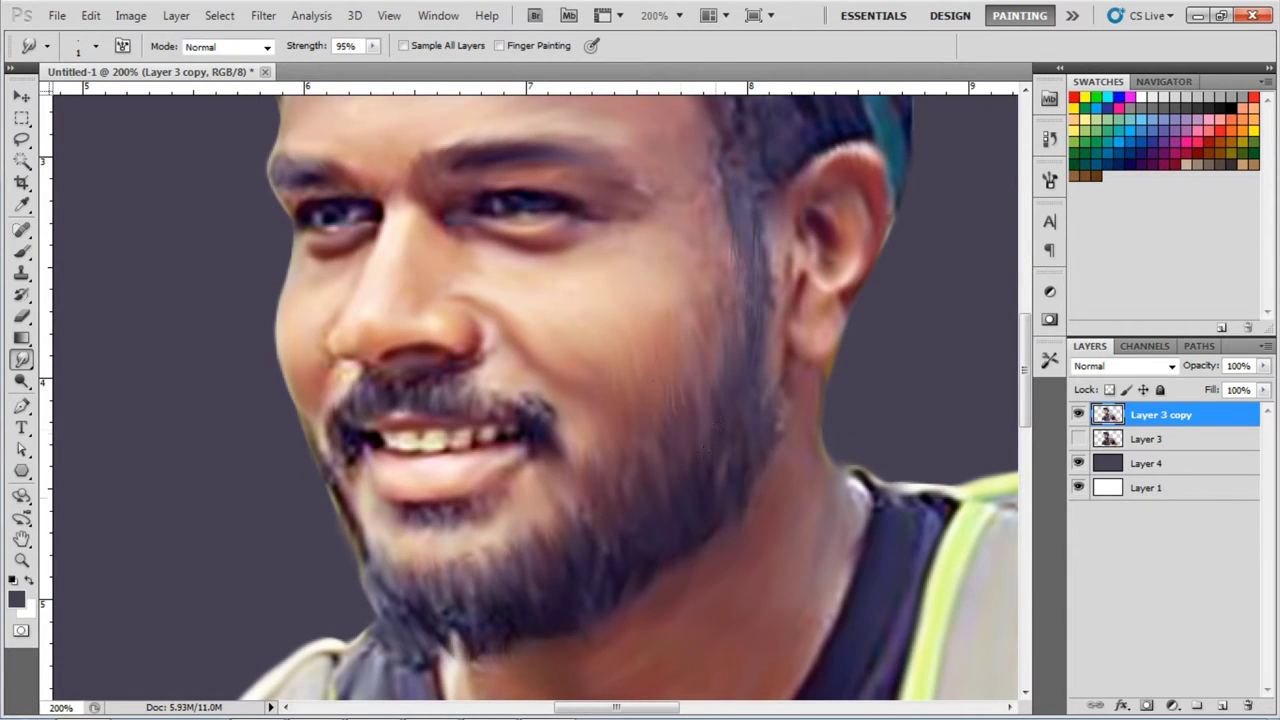
scroll(684, 484, down, 2)
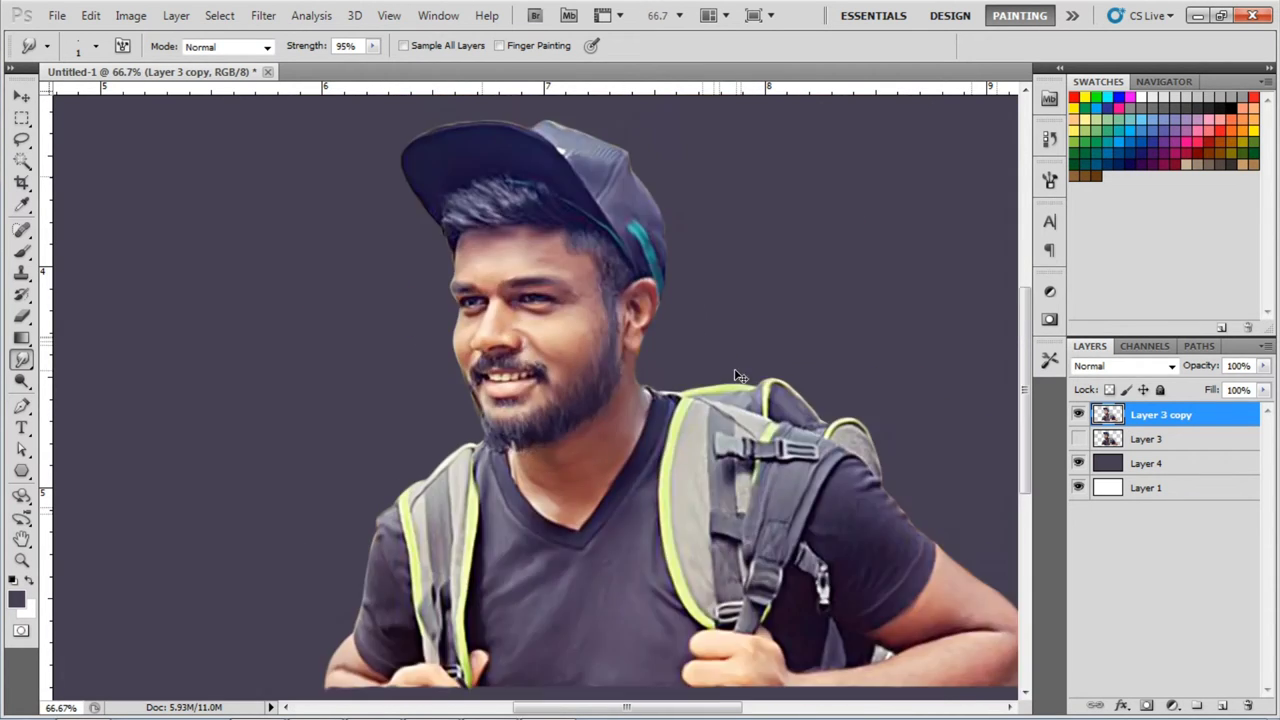
drag(665, 590, 665, 447)
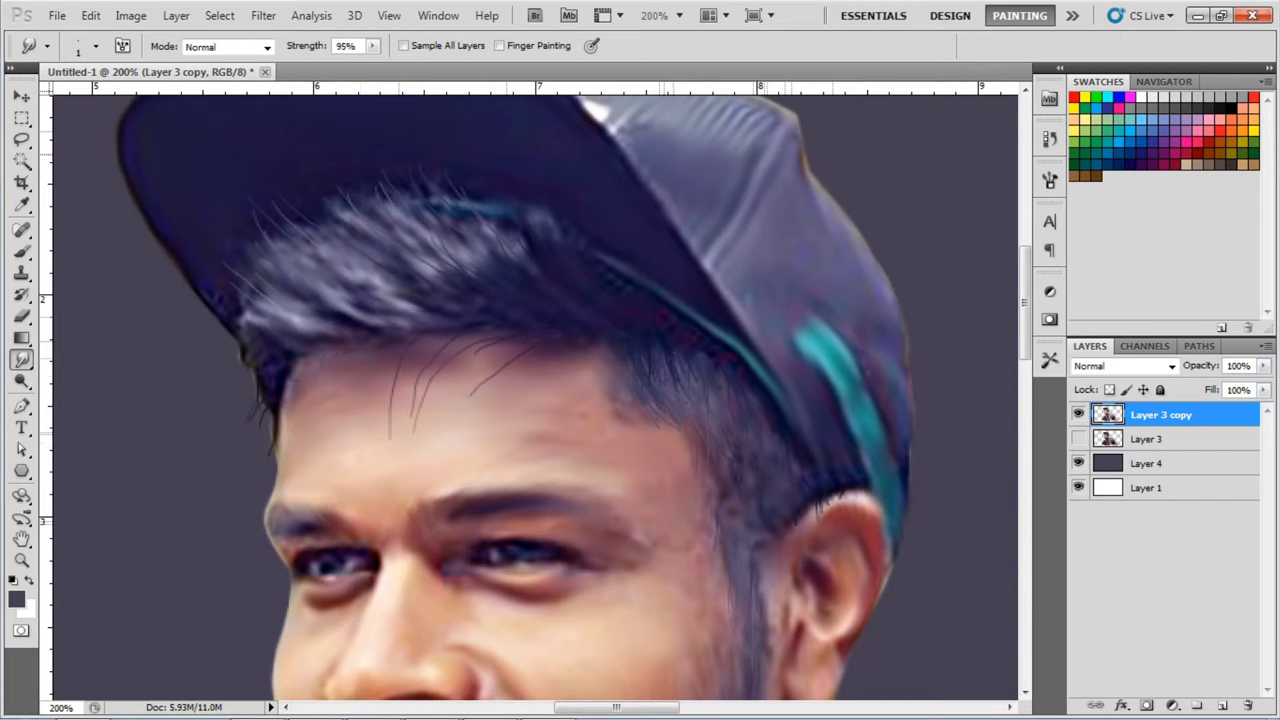
key(ctrl+0)
scroll(538, 262, up, 2)
scroll(538, 262, up, 2)
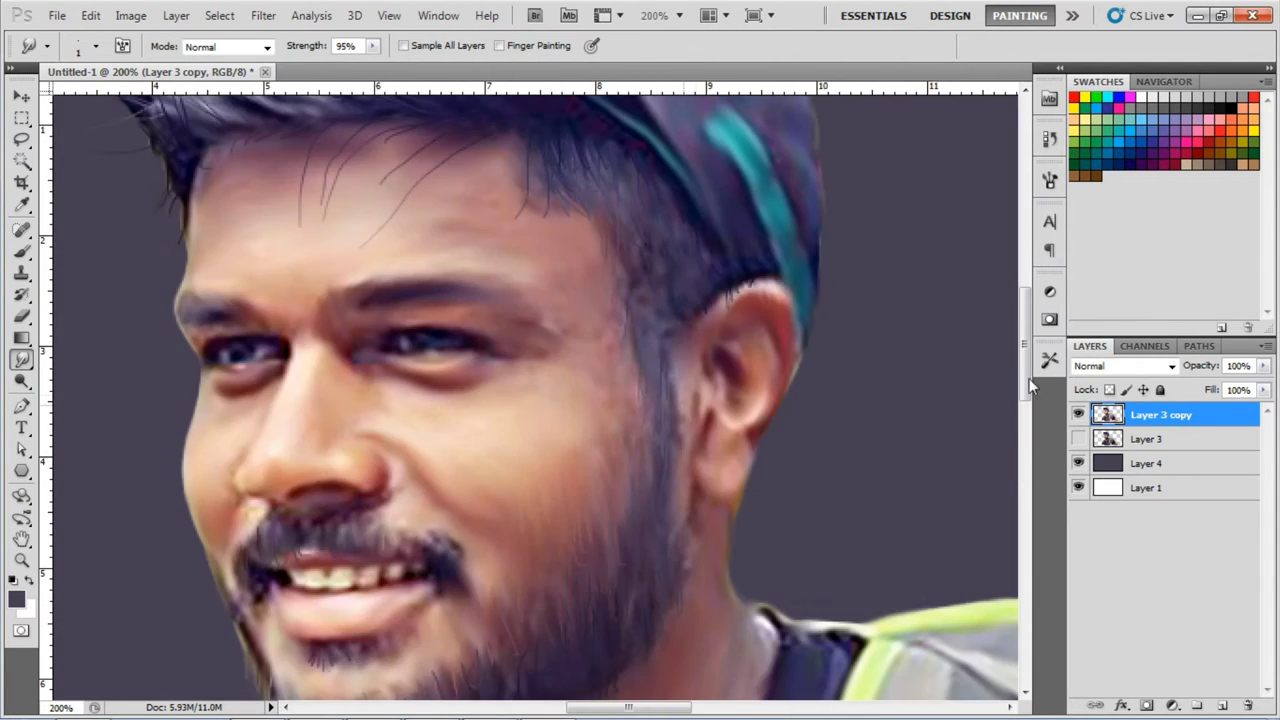
Add a new layer and paint dark cloudy strokes across the top with a large cloud brush.
key(ctrl+shift+alt+n)
click(22, 252)
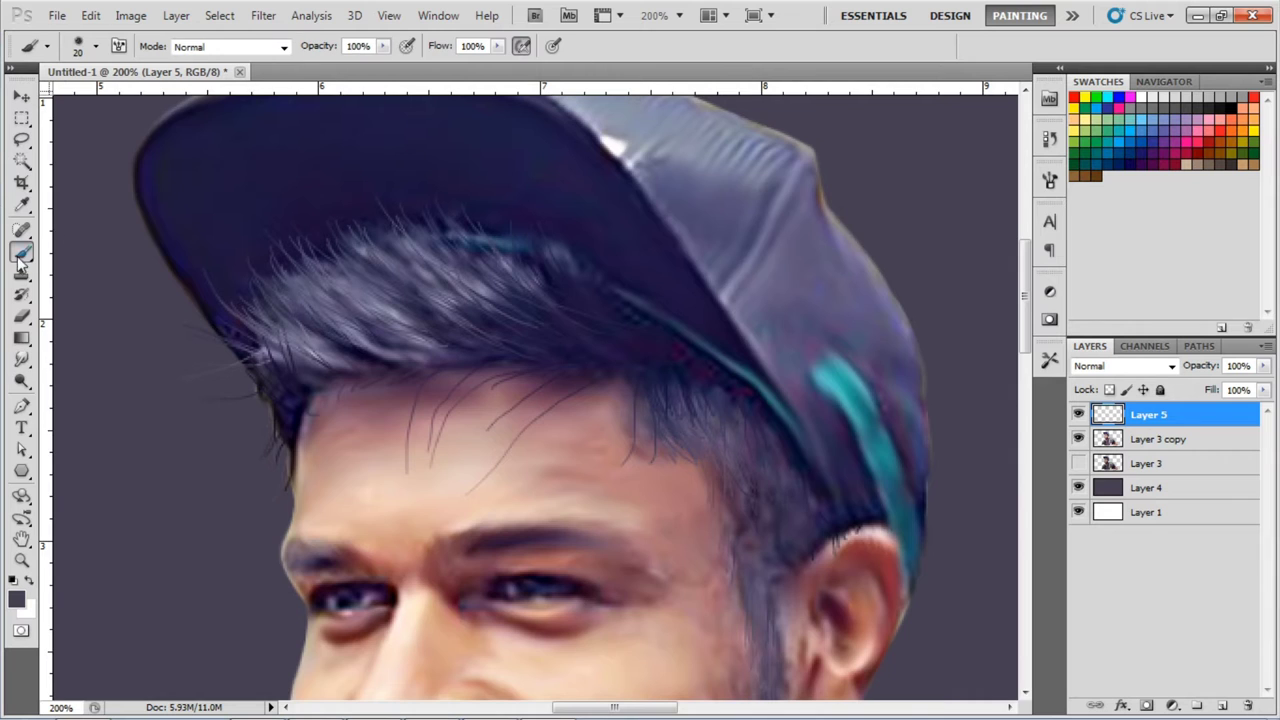
key(ctrl+minus)
key(ctrl+minus)
key(ctrl+minus)
click(96, 46)
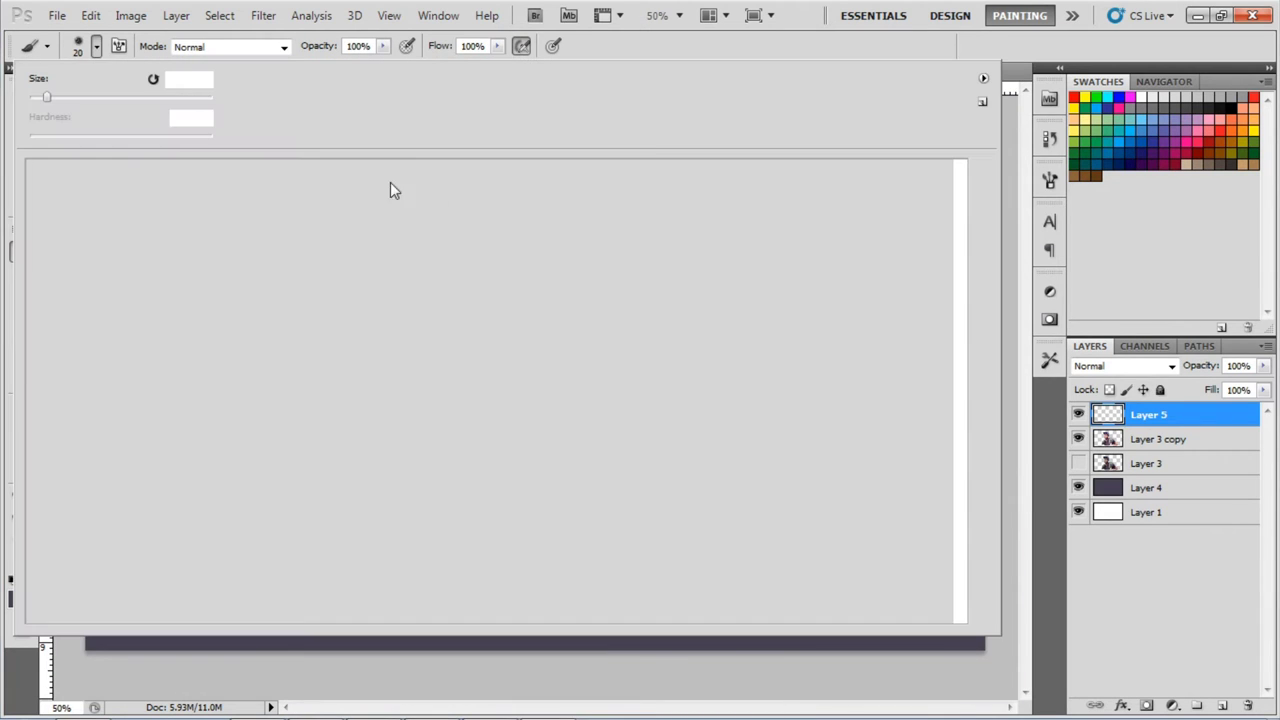
click(282, 235)
click(15, 598)
key(Return)
drag(980, 180, 600, 170)
key(ctrl+z)
key(ctrl+shift+alt+n)
mouse_move(980, 175)
mouse_down()
mouse_move(176, 175)
mouse_move(129, 651)
mouse_move(986, 429)
mouse_move(300, 350)
mouse_move(625, 342)
mouse_move(910, 300)
mouse_move(314, 286)
mouse_move(57, 314)
mouse_move(160, 168)
mouse_up()
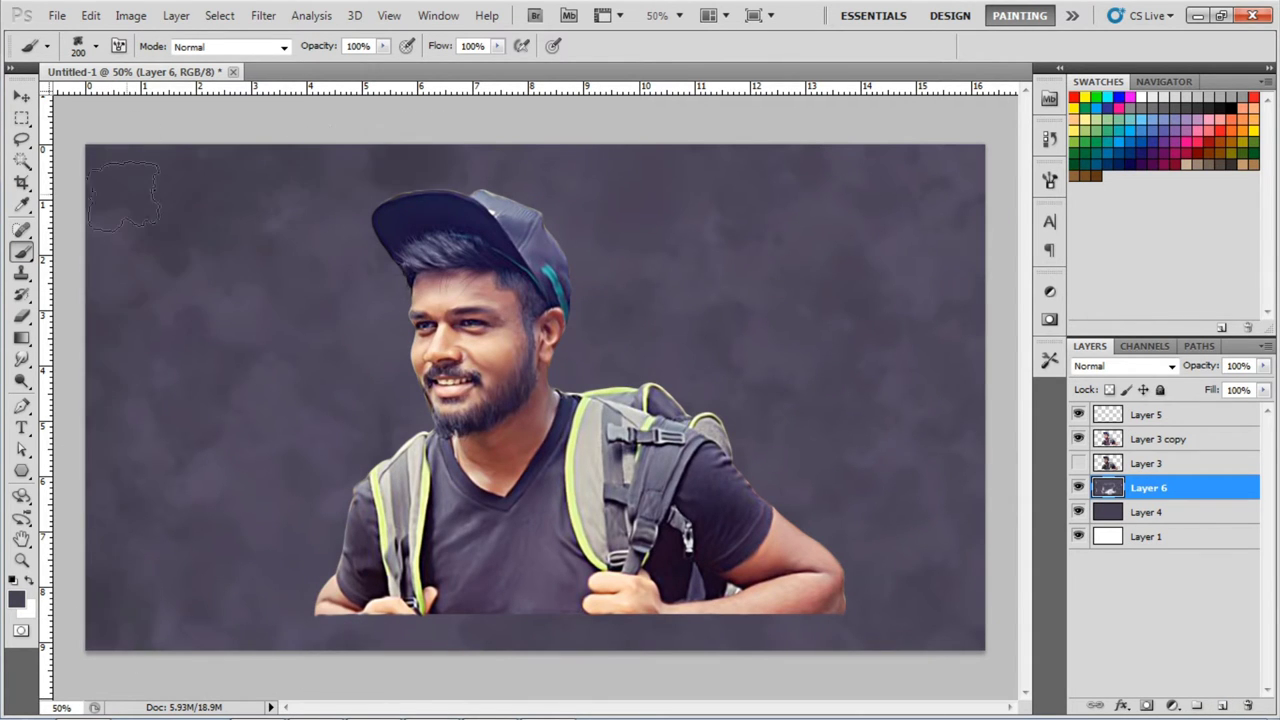
Darken the right and outer canvas edges with darker clouds at 38% brush opacity.
click(15, 598)
click(829, 563)
click(1129, 364)
mouse_move(900, 180)
mouse_down()
mouse_move(960, 320)
mouse_move(942, 200)
mouse_move(150, 685)
mouse_up()
key(3)
key(8)
mouse_move(860, 200)
mouse_down()
mouse_move(940, 380)
mouse_move(520, 180)
mouse_move(150, 610)
mouse_up()
Paint sage-green, teal and pale green clouds behind and around the man.
alt+click(595, 400)
mouse_move(595, 400)
mouse_down()
mouse_move(700, 370)
mouse_move(420, 340)
mouse_move(389, 382)
mouse_move(150, 430)
mouse_up()
drag(650, 340, 900, 280)
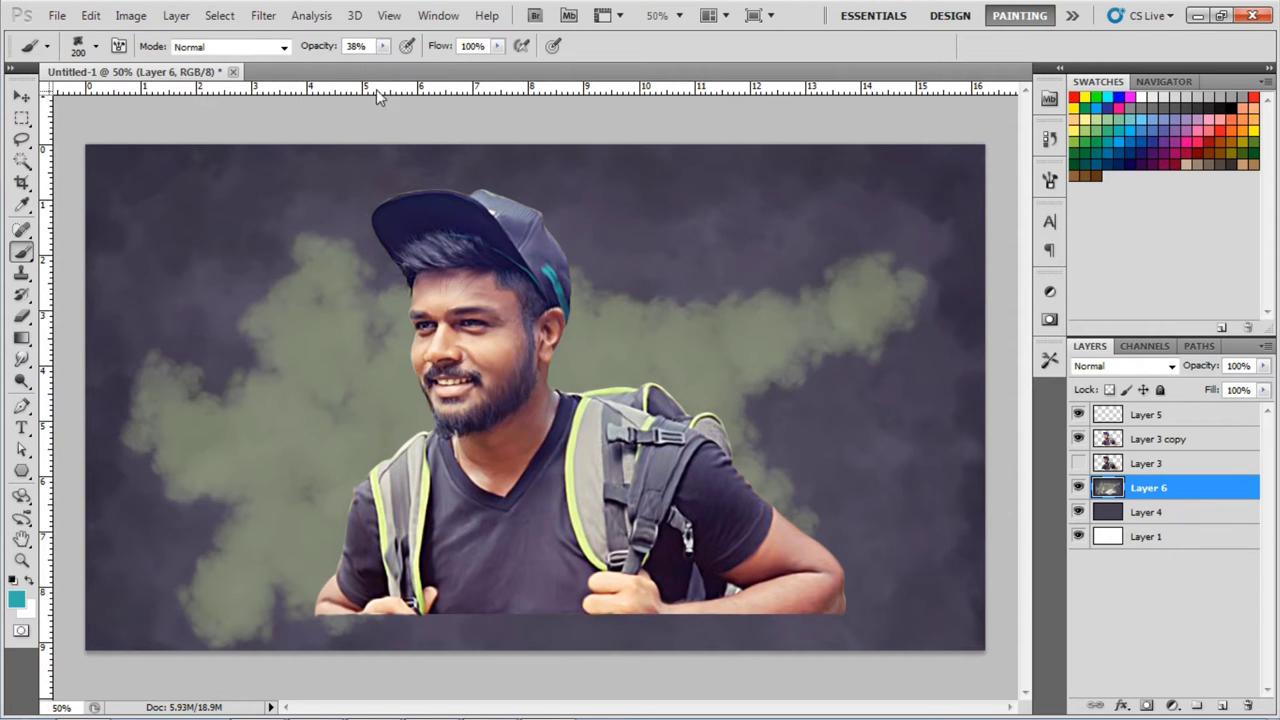
mouse_move(373, 393)
mouse_down()
mouse_move(343, 429)
mouse_move(351, 443)
mouse_move(590, 260)
mouse_move(495, 190)
mouse_move(420, 210)
mouse_move(650, 220)
mouse_move(740, 190)
mouse_up()
mouse_move(310, 212)
mouse_down()
mouse_move(214, 471)
mouse_move(986, 271)
mouse_move(570, 350)
mouse_move(686, 343)
mouse_move(757, 286)
mouse_move(837, 366)
mouse_move(174, 551)
mouse_up()
key(alt+bracketright)
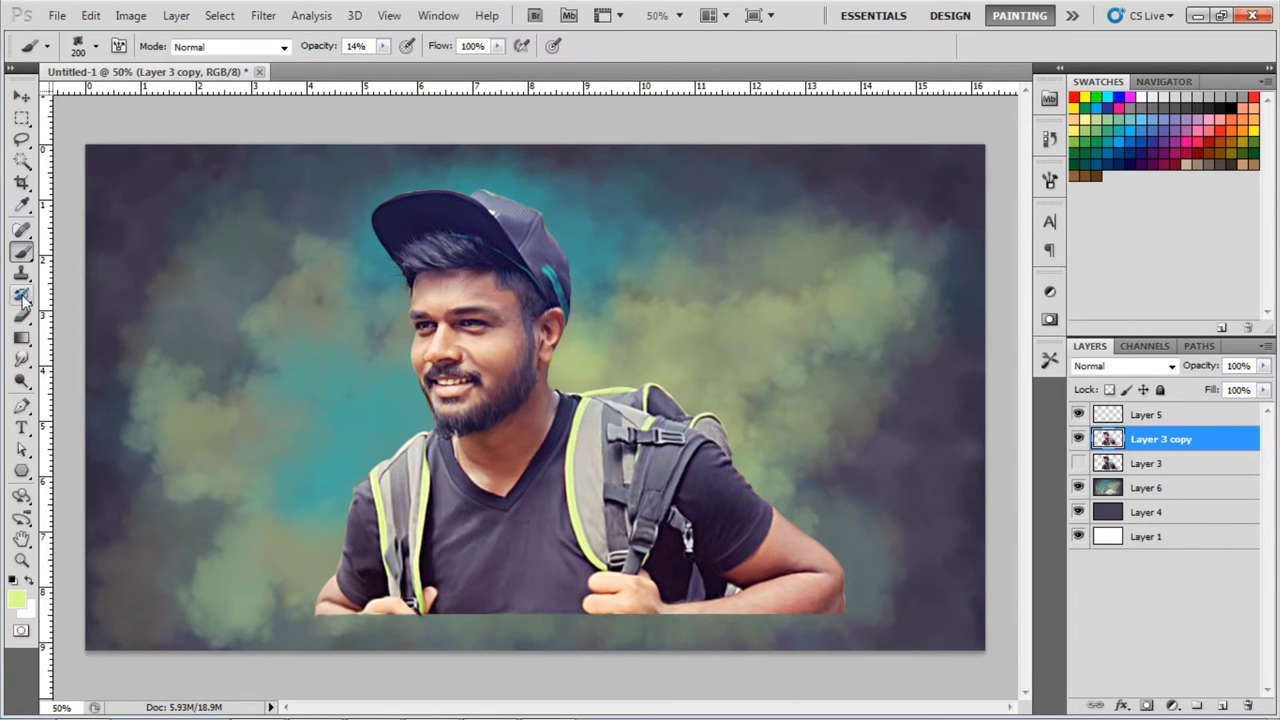
Blend the figure's bottom and arm edges into the background with a 150 px, 57% smudge.
key(r)
right_click(237, 217)
key(Return)
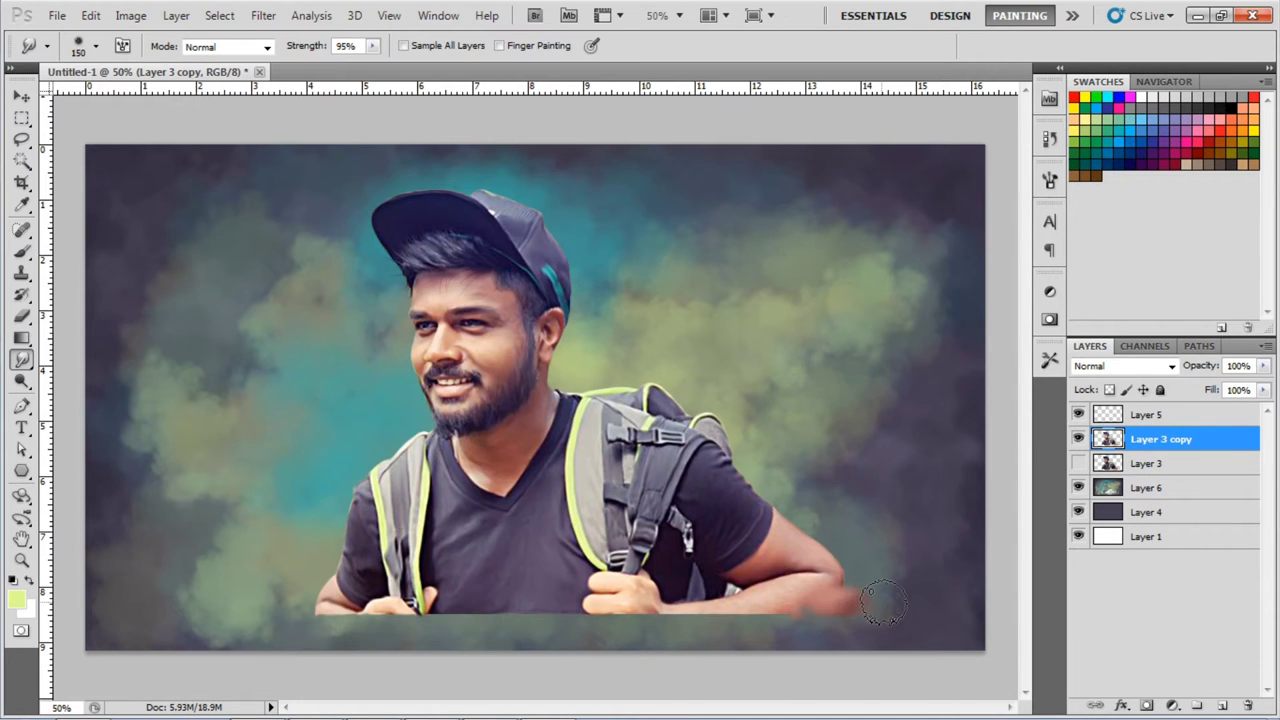
key(5)
key(7)
mouse_move(732, 628)
mouse_down()
mouse_move(300, 620)
mouse_move(320, 520)
mouse_up()
mouse_move(840, 600)
mouse_down()
mouse_move(710, 640)
mouse_move(460, 630)
mouse_up()
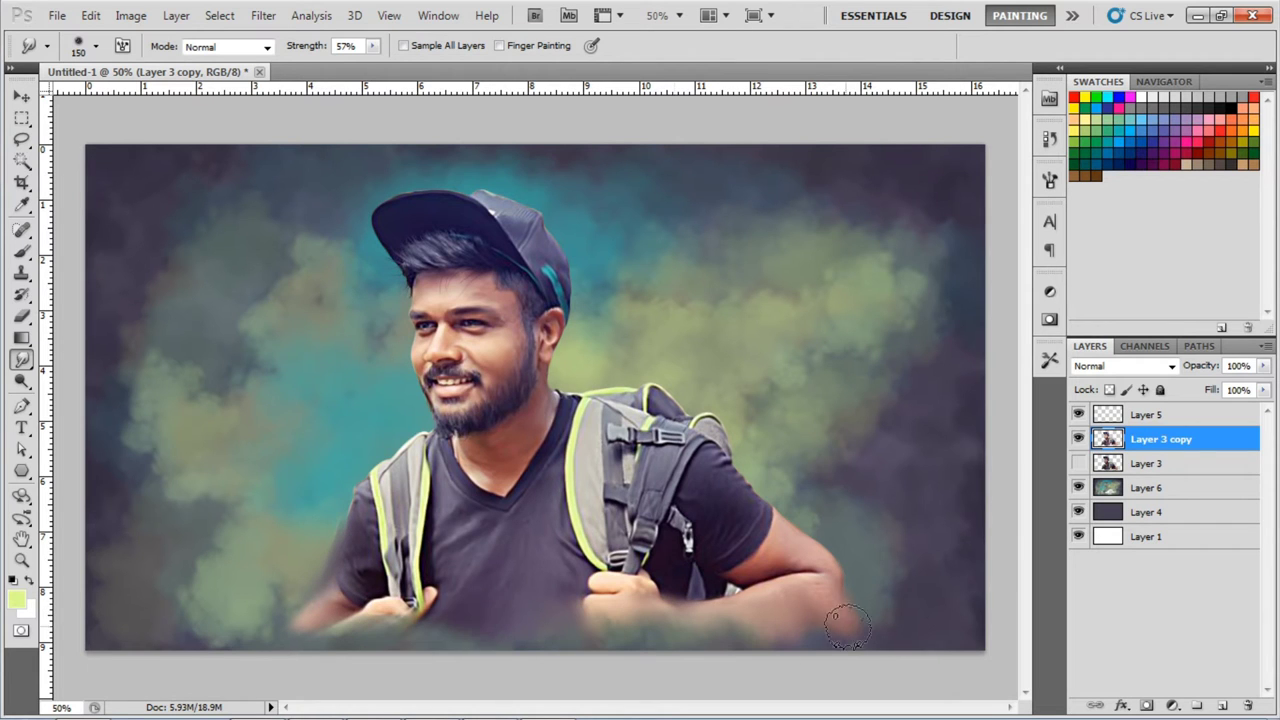
On Layer 6, glaze light and bright green around the elbow, backpack shoulders and neck.
click(22, 252)
drag(850, 630, 580, 635)
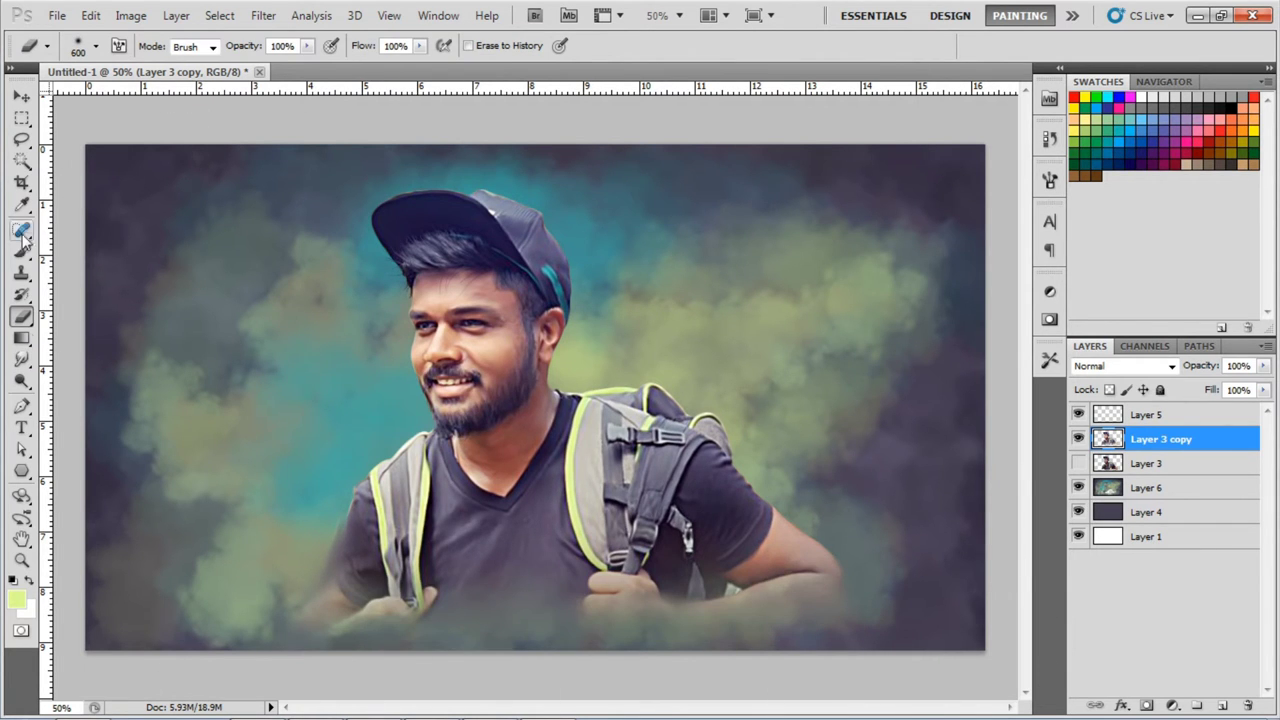
click(1150, 488)
drag(830, 520, 790, 620)
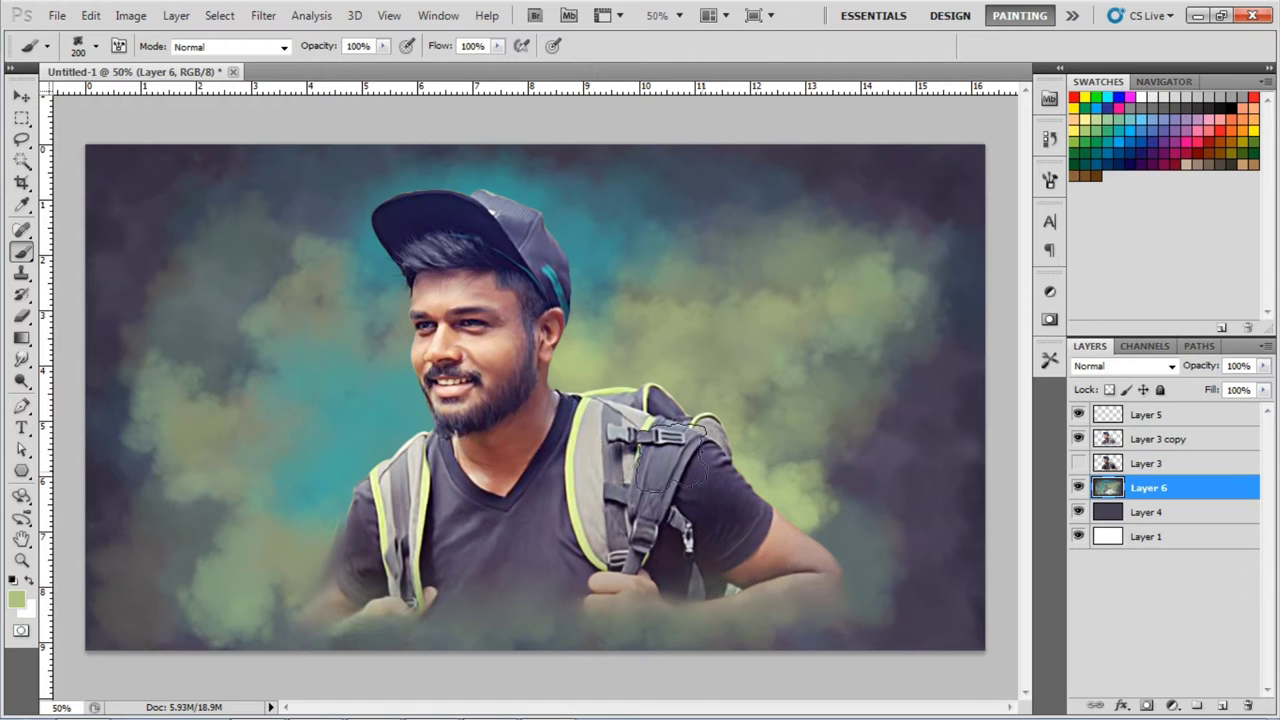
mouse_move(430, 430)
mouse_down()
mouse_move(408, 391)
mouse_move(410, 340)
mouse_up()
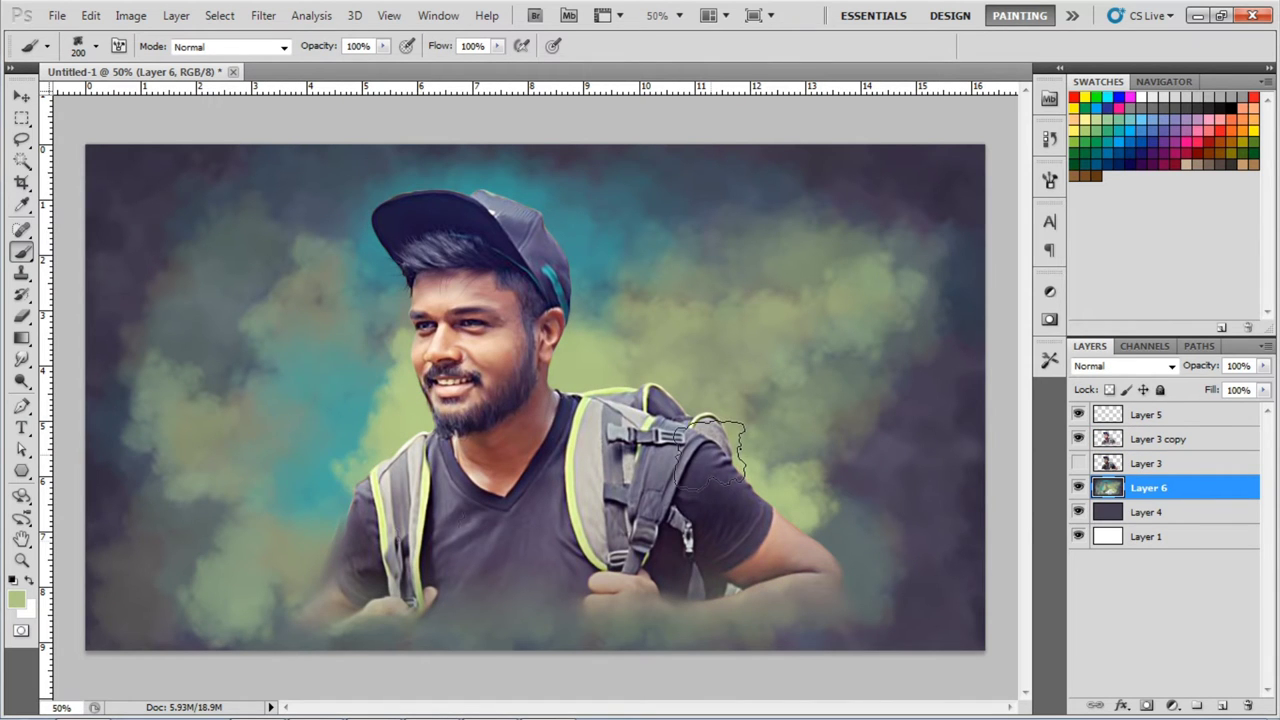
click(16, 598)
click(1129, 371)
drag(600, 371, 775, 500)
mouse_move(560, 375)
mouse_down()
mouse_move(393, 500)
mouse_move(333, 520)
mouse_up()
click(16, 600)
Sample a cyan and brush it around the cap top and upper-right background at 30% opacity.
click(600, 280)
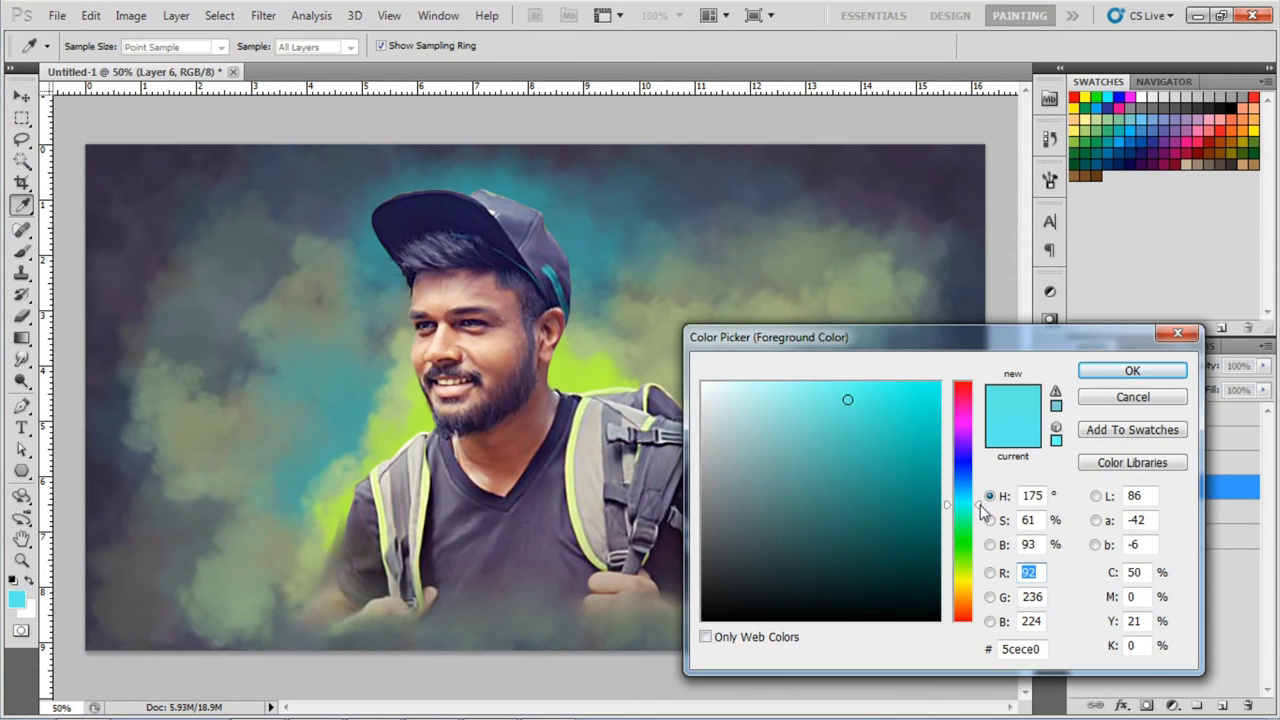
click(1132, 371)
mouse_move(540, 220)
mouse_down()
mouse_move(571, 271)
mouse_move(420, 225)
mouse_move(385, 300)
mouse_up()
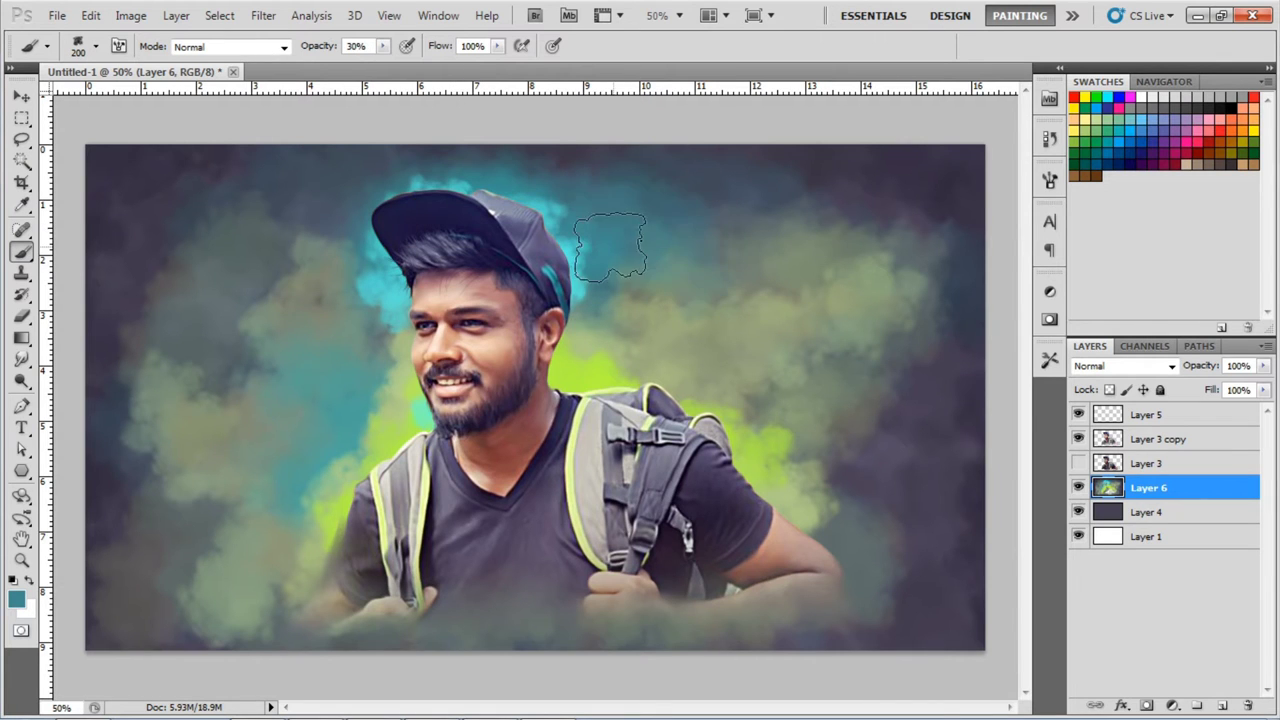
drag(630, 215, 737, 257)
key(3)
Paint lime green right of and below the backpack and teal over the left clouds.
alt+click(597, 342)
mouse_move(597, 342)
mouse_down()
mouse_move(657, 286)
mouse_move(860, 560)
mouse_move(286, 486)
mouse_move(375, 397)
mouse_up()
drag(550, 270, 349, 337)
alt+click(191, 449)
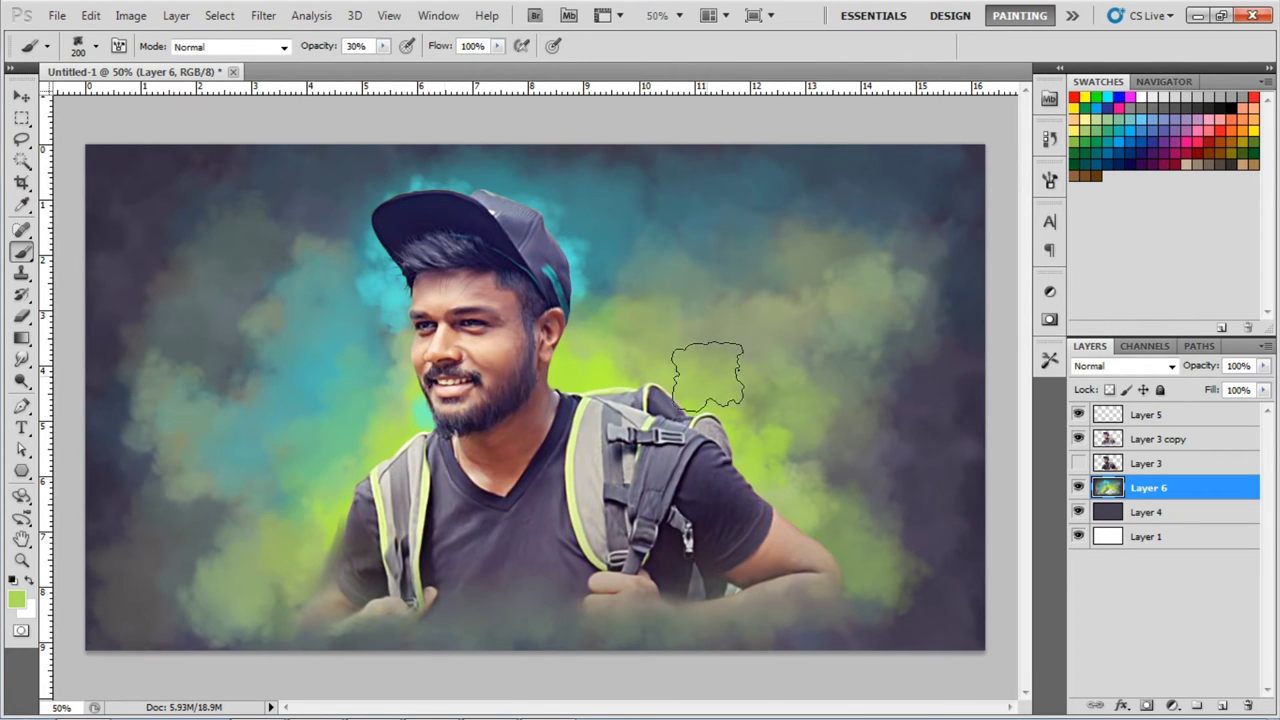
alt+click(599, 283)
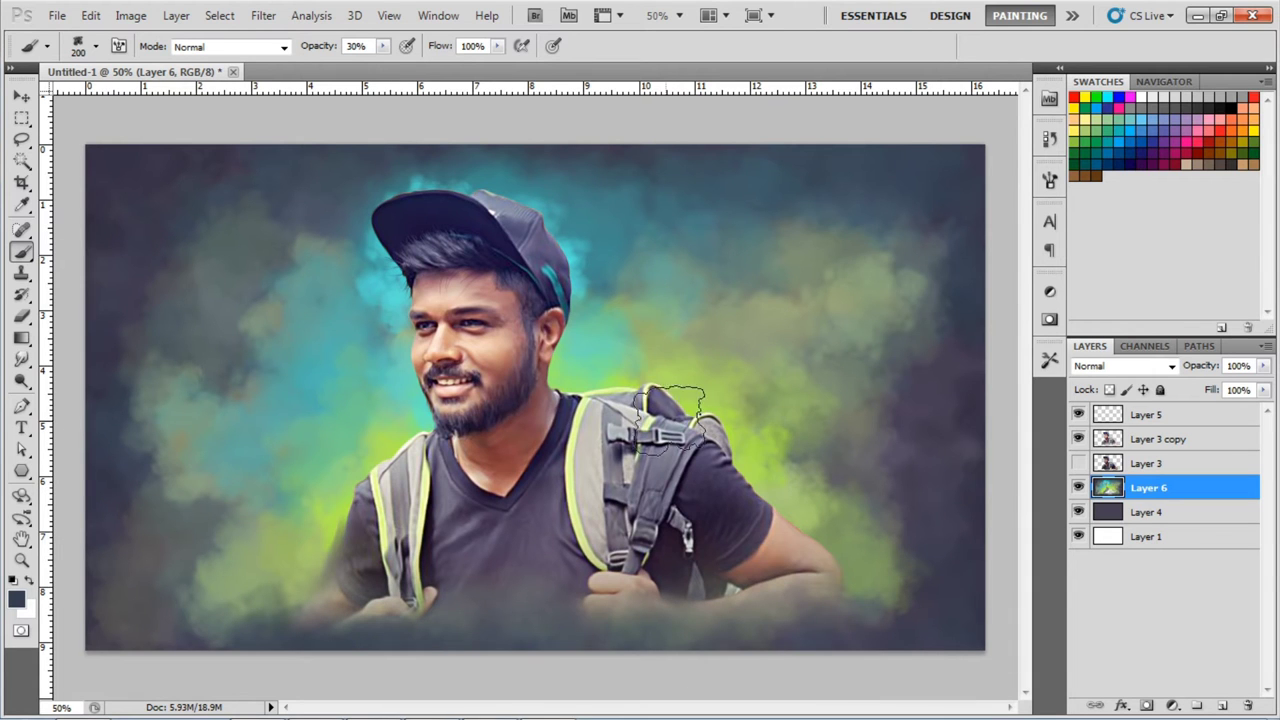
click(1160, 439)
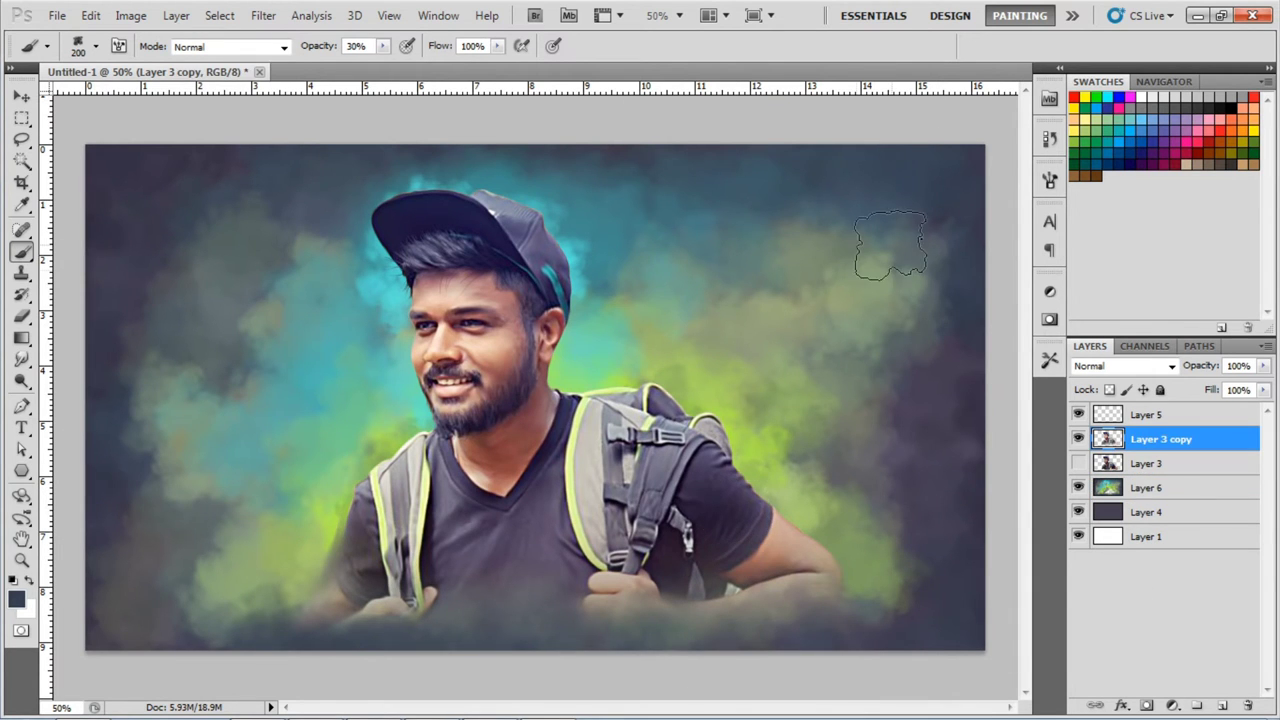
key(ctrl+plus)
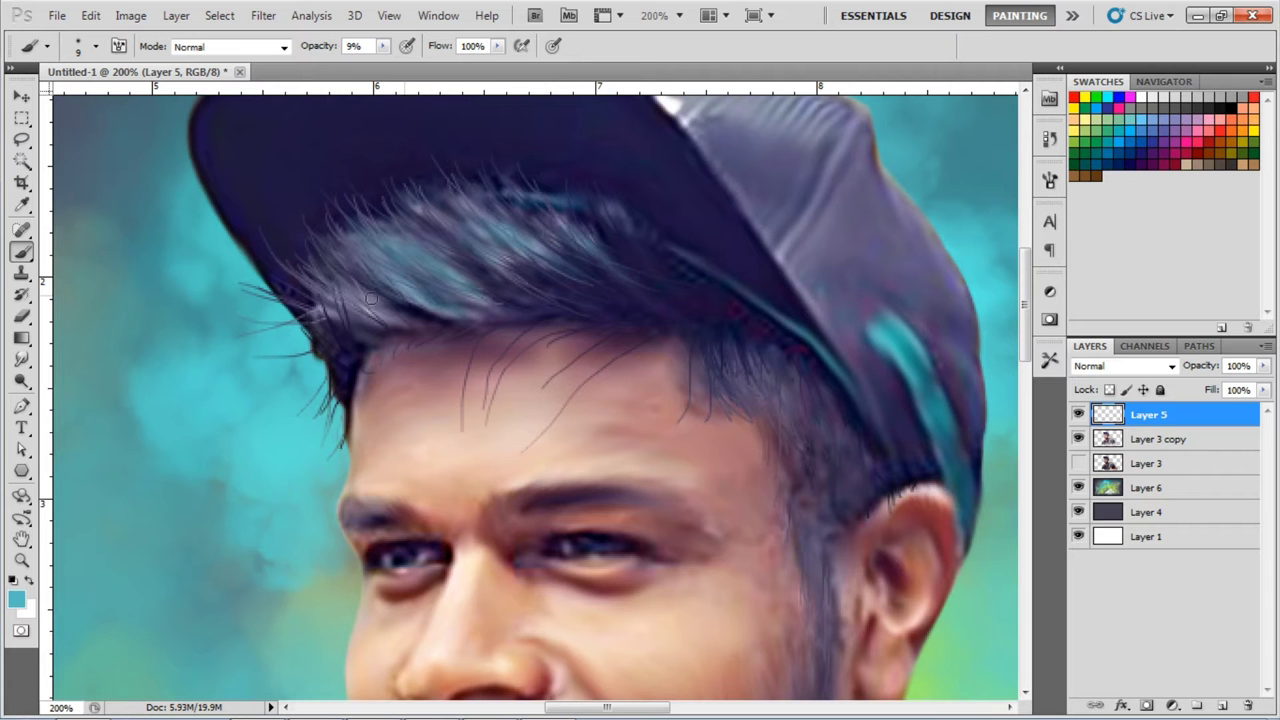
Preview Vivid Light and neighbouring blend modes on Layer 5, then zoom to 100% on the face.
click(1122, 366)
click(1137, 91)
key(Down)
key(Down)
key(Down)
key(Down)
key(Down)
key(Down)
key(ctrl+0)
key(ctrl+1)
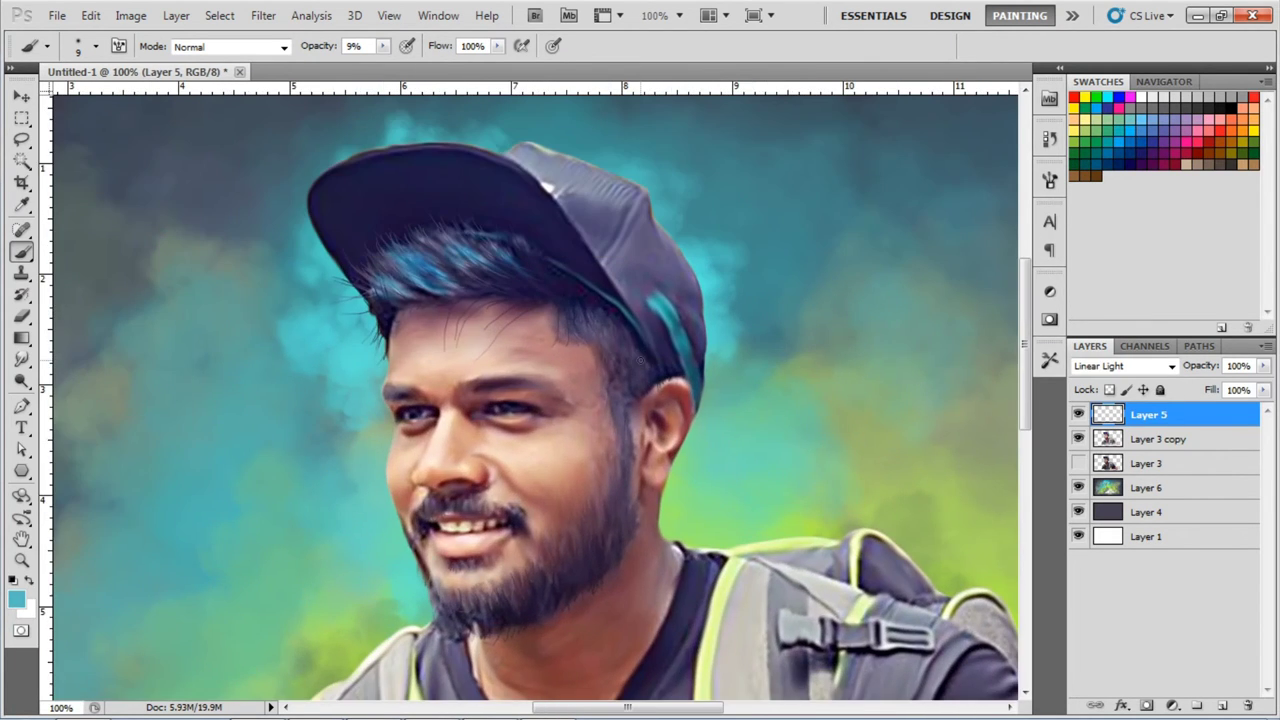
Paint a brighter cyan over the hair on Layer 5.
mouse_move(508, 263)
mouse_down()
mouse_move(430, 240)
mouse_move(520, 270)
mouse_up()
click(16, 598)
click(922, 389)
key(Return)
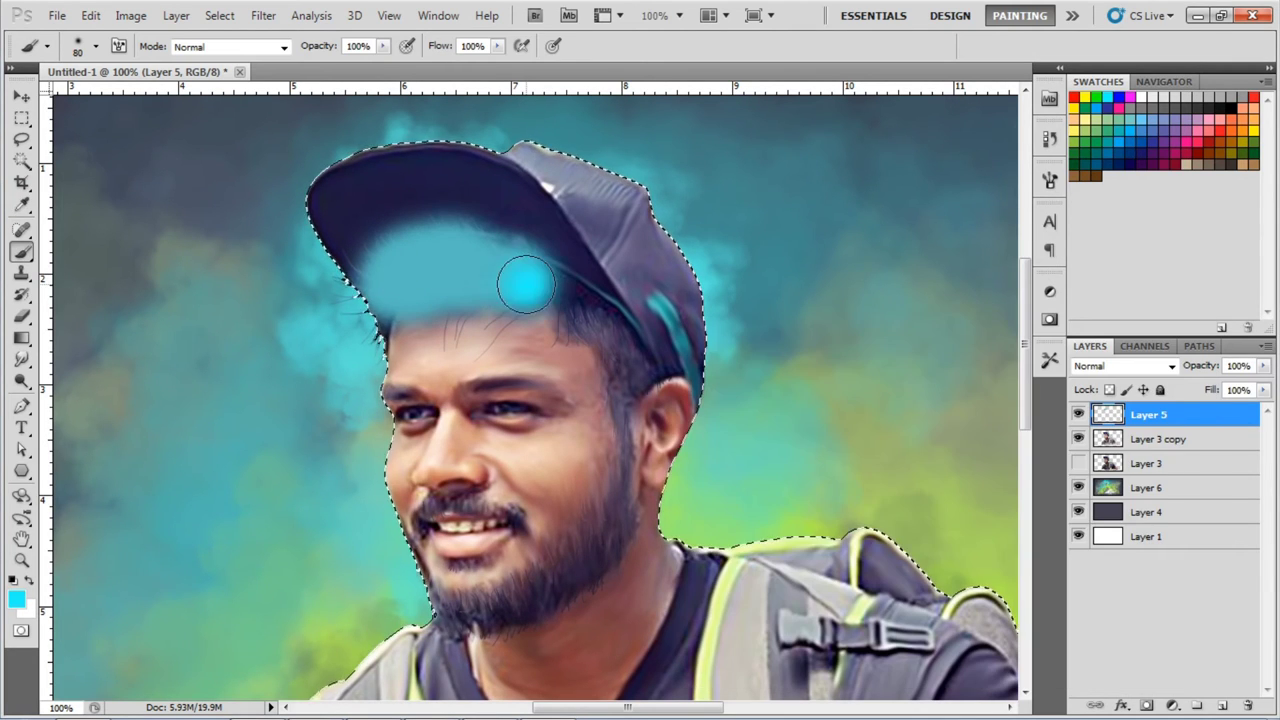
drag(380, 265, 591, 306)
Set the hair layer's blend mode to Subtract after trying Multiply and Exclusion.
click(1122, 366)
click(1090, 63)
key(Down)
key(Down)
key(Down)
key(Down)
key(Down)
key(Down)
key(Down)
key(Down)
key(Down)
key(Down)
key(Down)
key(Down)
key(Up)
key(Down)
Apply Hue/Saturation to the tint with hue shifted 180 and saturation +82.
click(130, 15)
click(387, 159)
mouse_move(967, 343)
mouse_down()
mouse_move(926, 343)
mouse_move(1061, 343)
mouse_up()
drag(968, 392, 1044, 392)
mouse_move(967, 453)
mouse_down()
mouse_move(1023, 451)
mouse_move(989, 449)
mouse_up()
key(Return)
Erase excess tint from the hair with a 60 px eraser, then zoom to 300%.
key(b)
key(bracketleft)
key(bracketleft)
key(bracketleft)
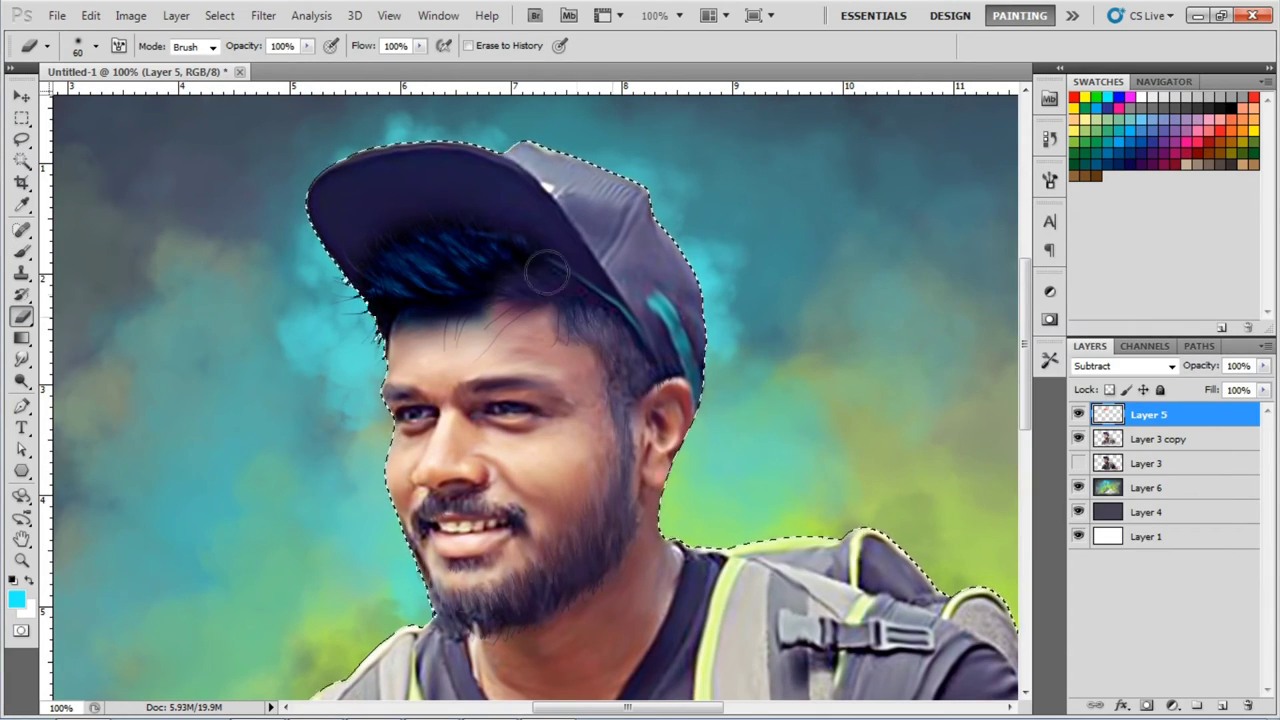
drag(543, 271, 380, 260)
key(ctrl+plus)
key(ctrl+plus)
Pick the 125 px brush preset and set the hair layer back to Normal blending.
key(b)
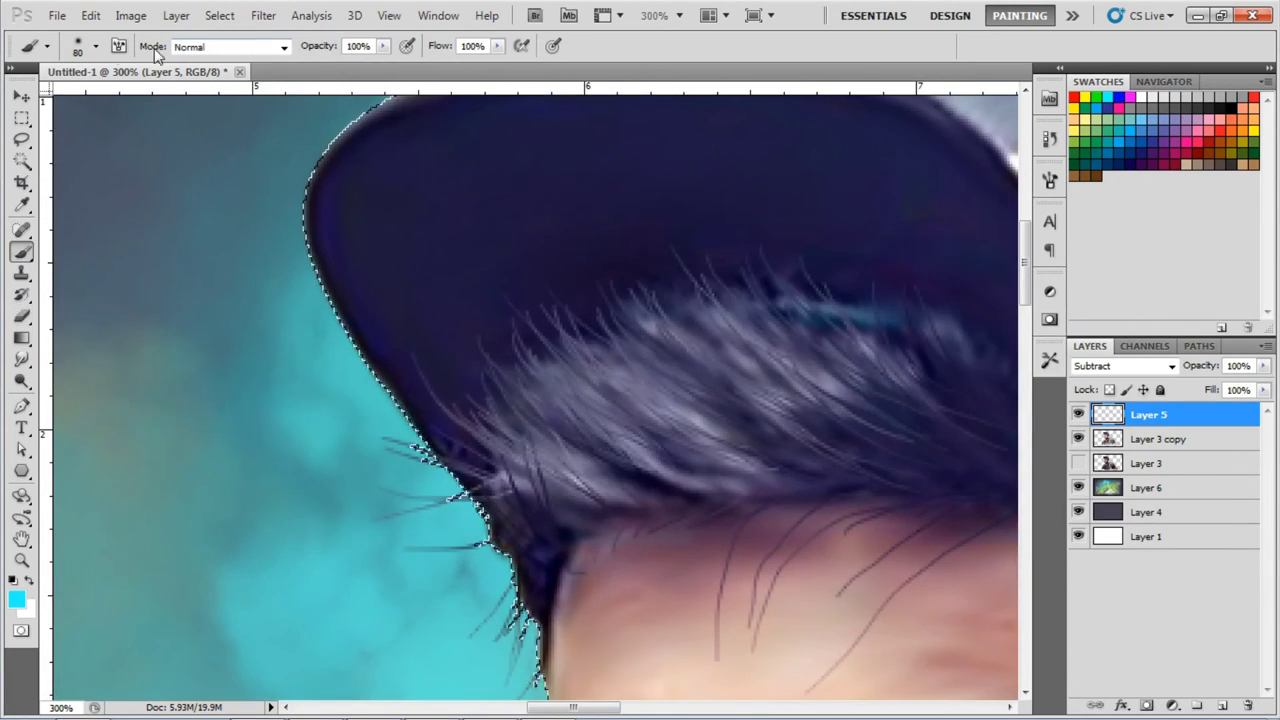
right_click(447, 289)
double_click(546, 263)
click(1120, 366)
click(1100, 9)
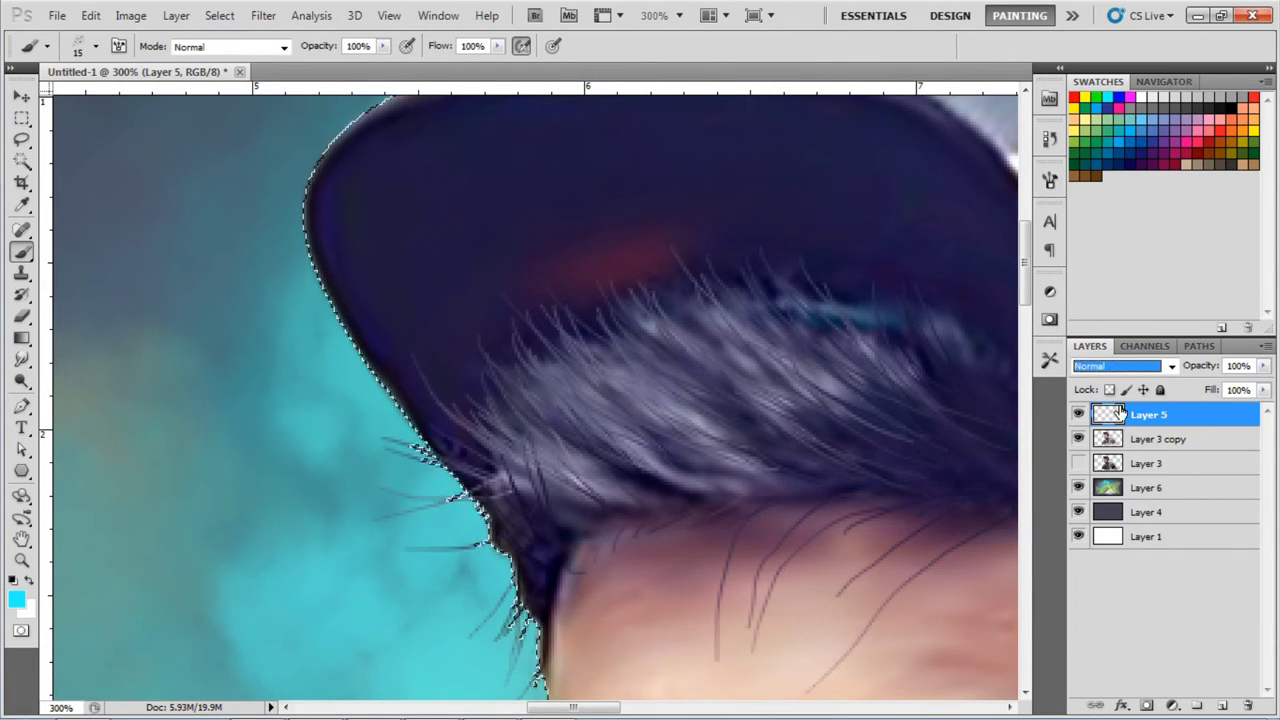
Delete the old hair tint layer and add a new layer, testing cyan strokes.
drag(1120, 413, 1247, 706)
click(1222, 706)
drag(675, 325, 790, 410)
key(ctrl+z)
drag(623, 263, 760, 410)
key(ctrl+z)
drag(590, 330, 757, 428)
Paint thin diagonal cyan streaks across the hair with a 7 px brush.
key(ctrl+z)
drag(700, 335, 795, 410)
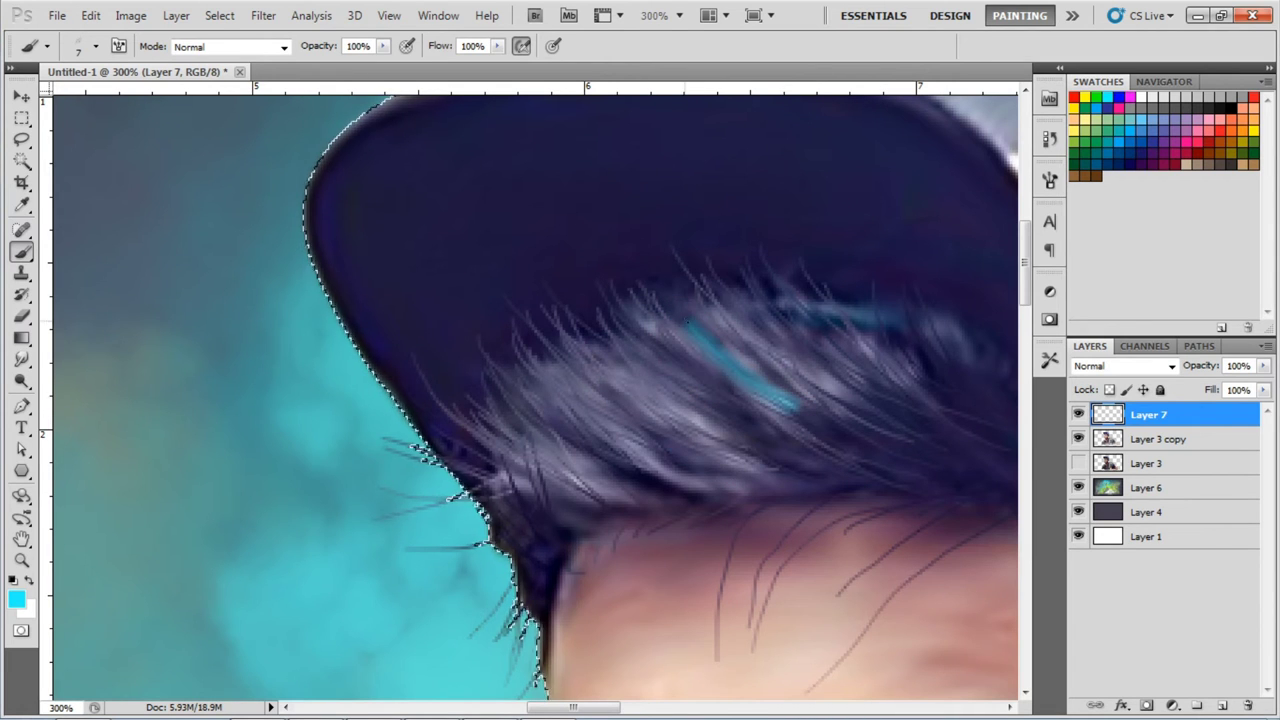
drag(600, 345, 765, 470)
drag(541, 383, 720, 495)
drag(460, 380, 650, 500)
drag(470, 465, 590, 515)
drag(711, 300, 865, 410)
drag(620, 328, 715, 410)
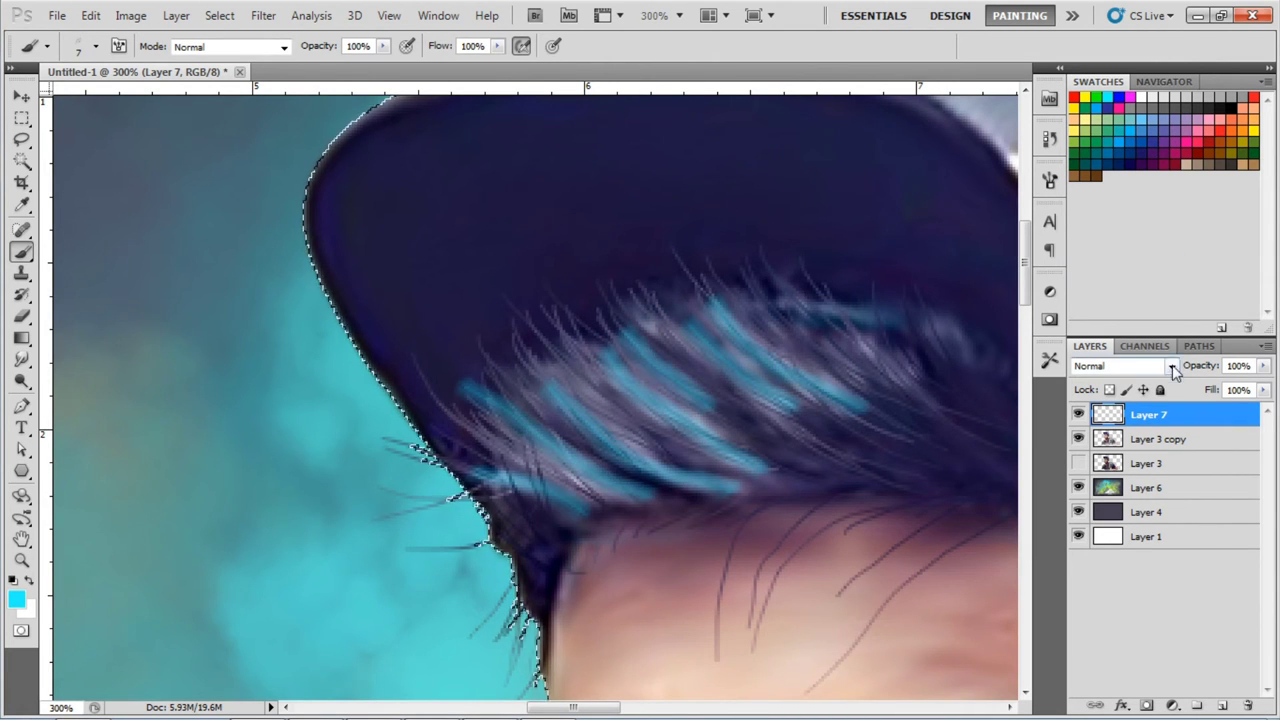
Set up a 100 px scattered Smudge brush and merge the streaks into Layer 3 copy.
click(16, 598)
key(Return)
key(ctrl+minus)
key(r)
right_click(547, 272)
double_click(546, 272)
right_click(1120, 424)
click(975, 660)
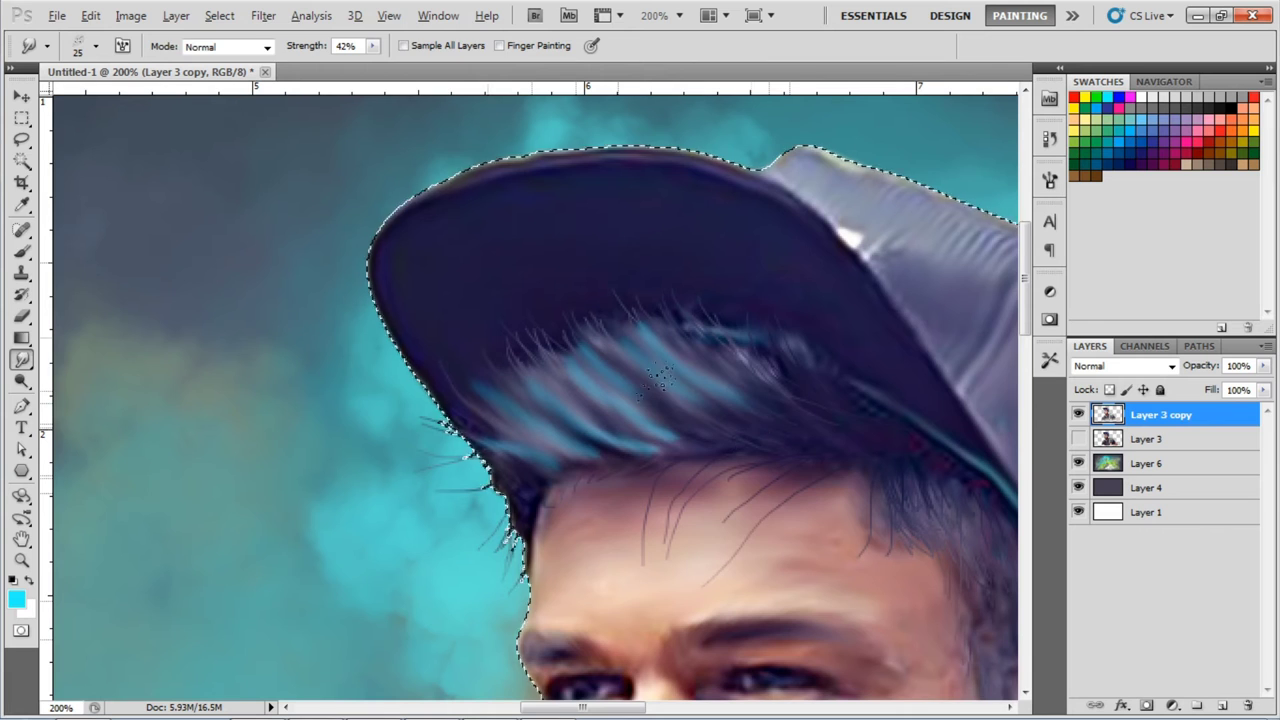
Select the Smudge tool and raise its strength to 100%.
key(b)
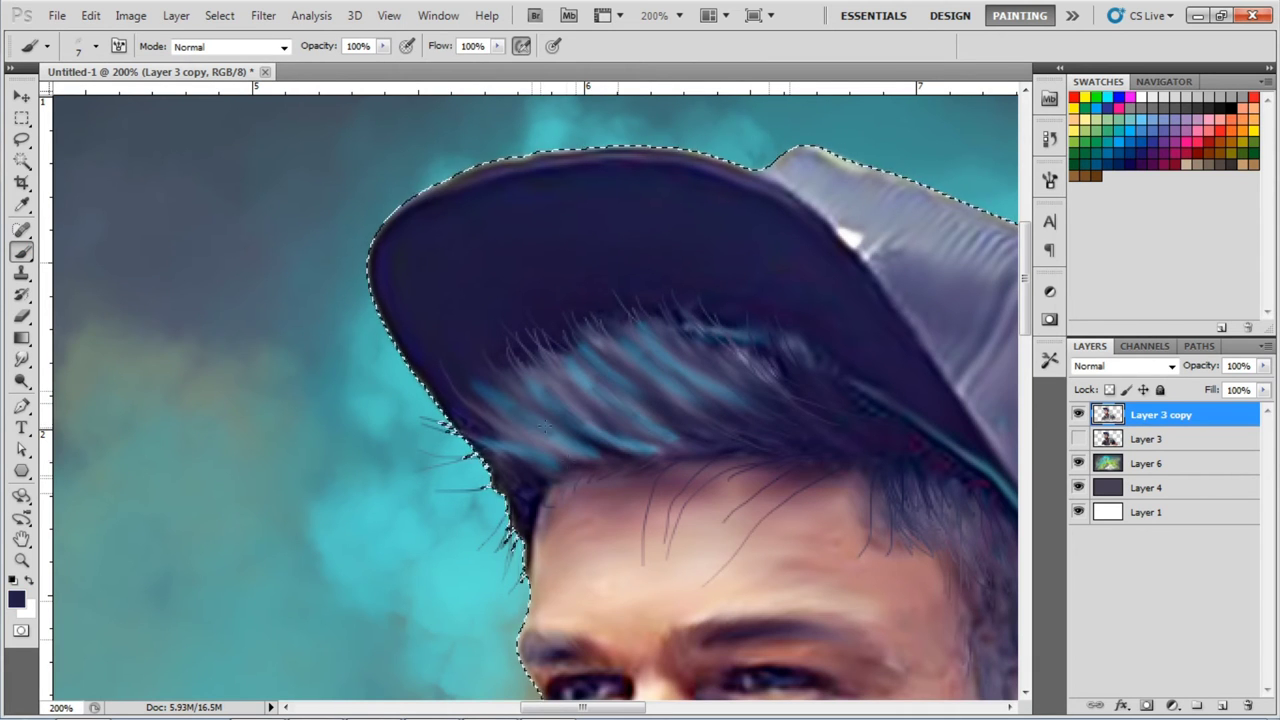
key(r)
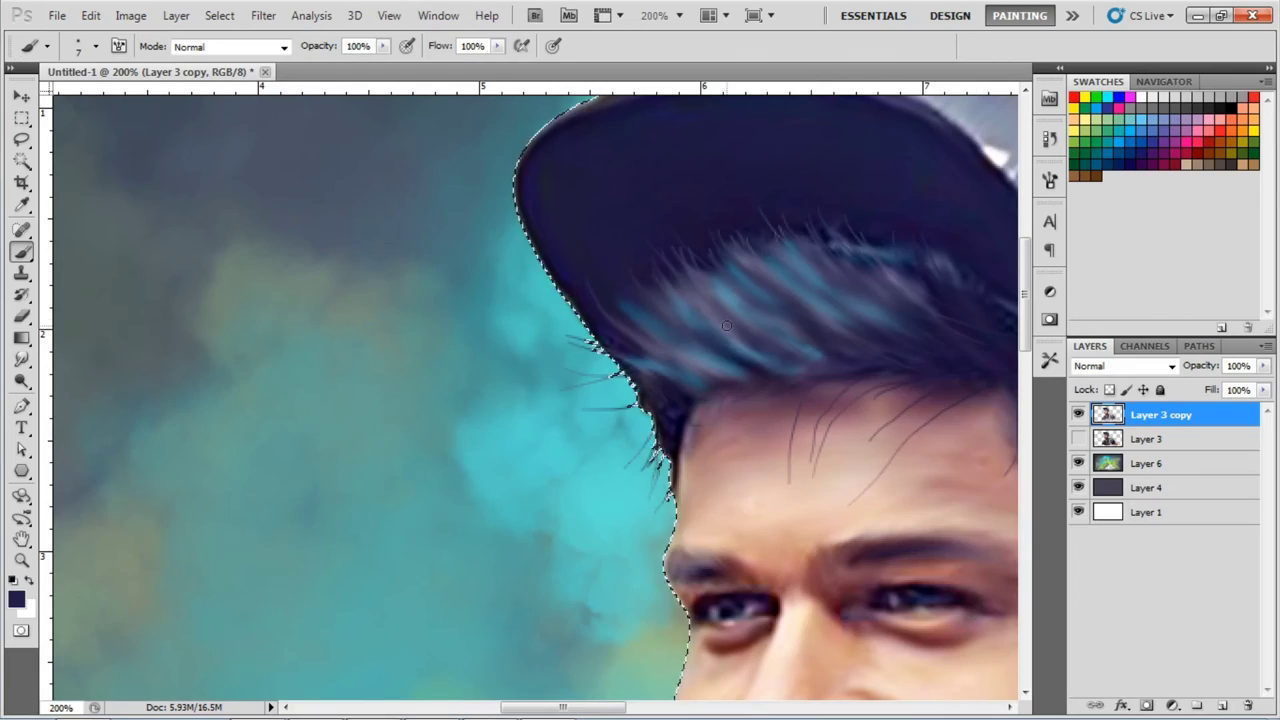
key(r)
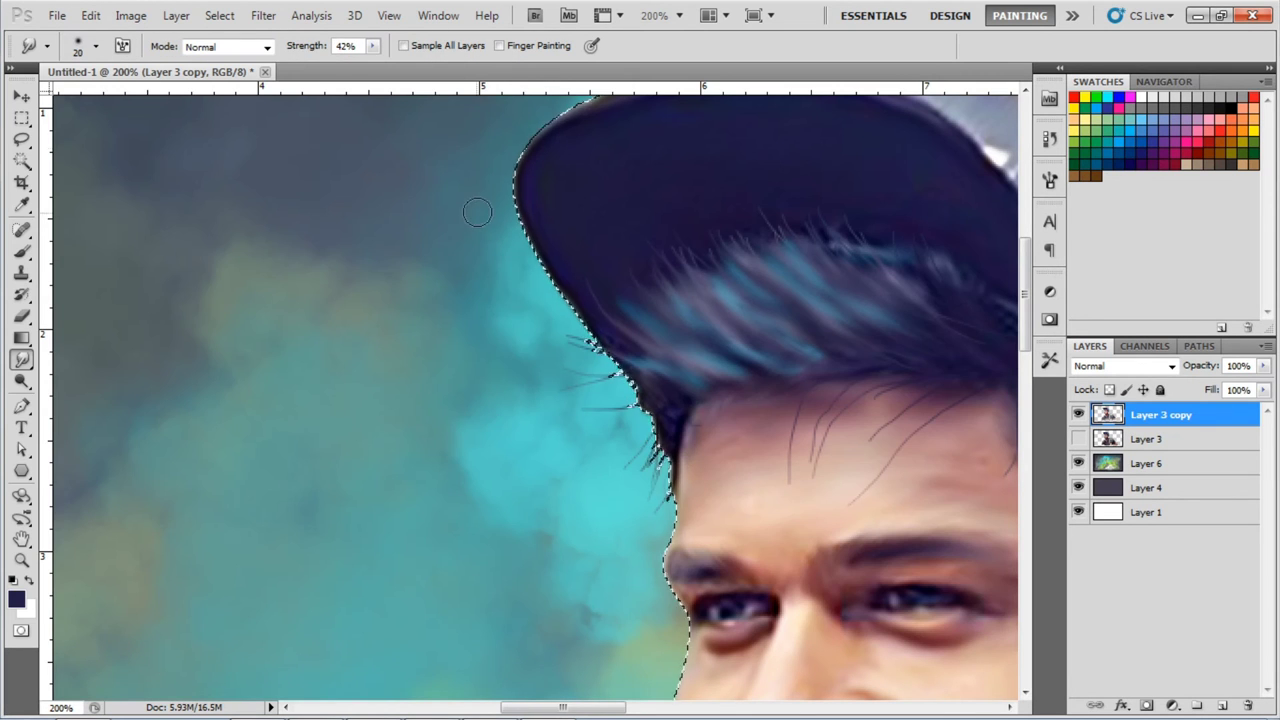
drag(315, 46, 361, 57)
Smudge the cyan streaks along the hair strands, then deselect the figure.
drag(972, 330, 737, 318)
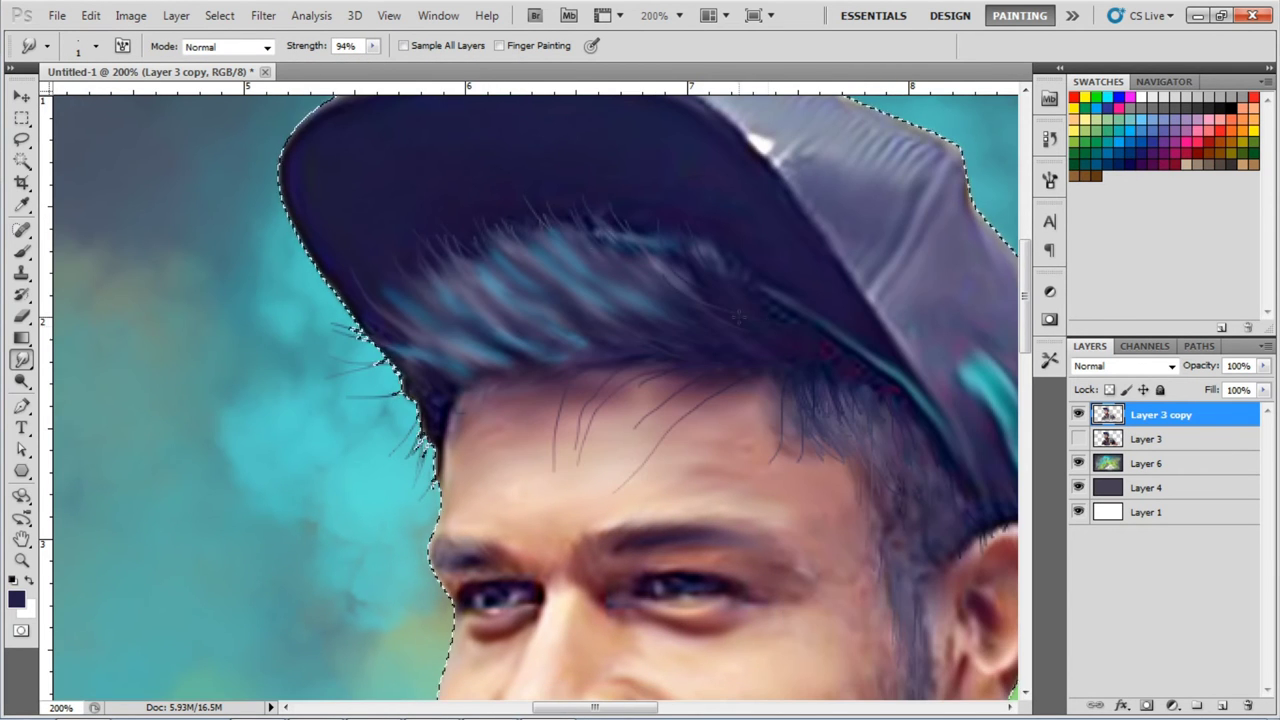
drag(600, 305, 463, 240)
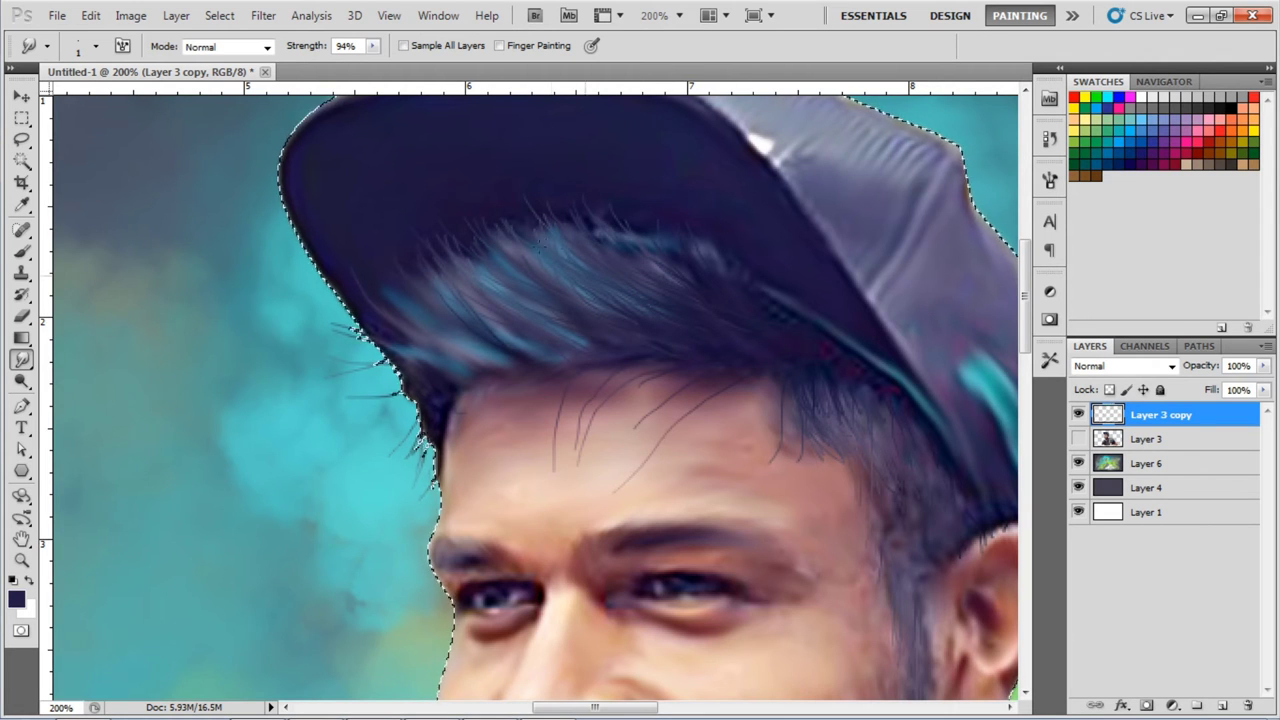
drag(478, 356, 385, 287)
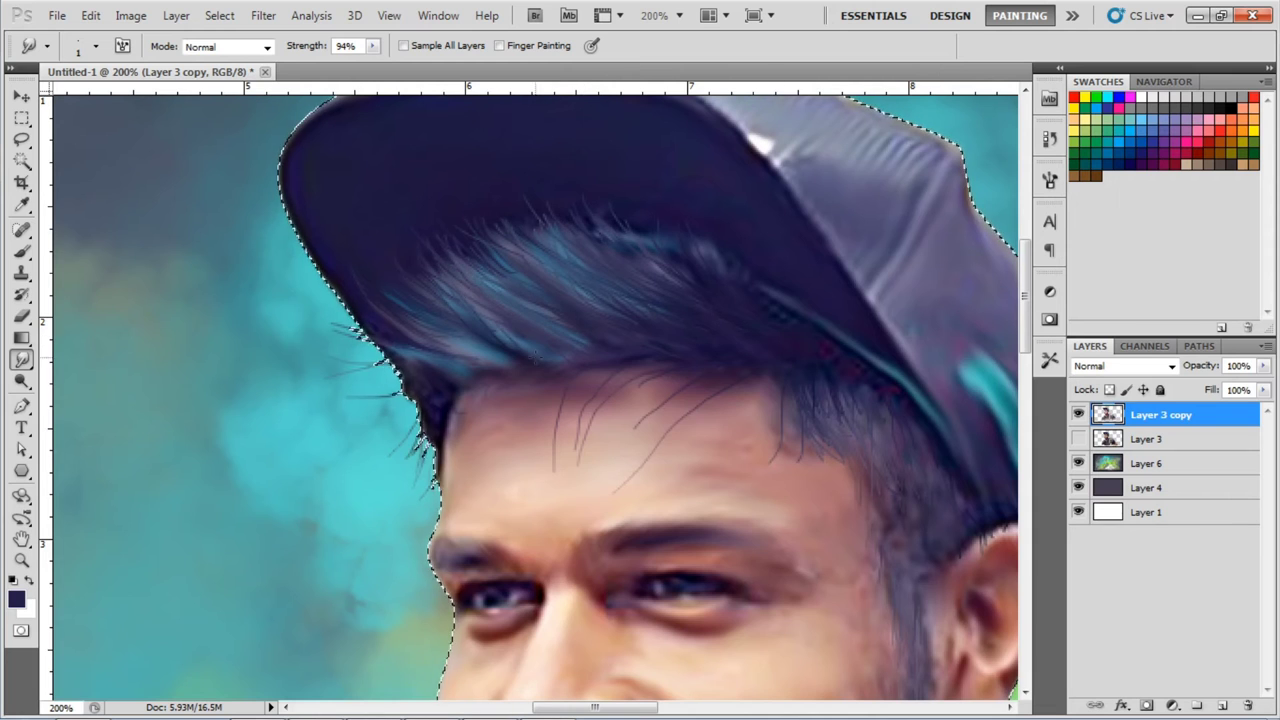
drag(500, 352, 428, 360)
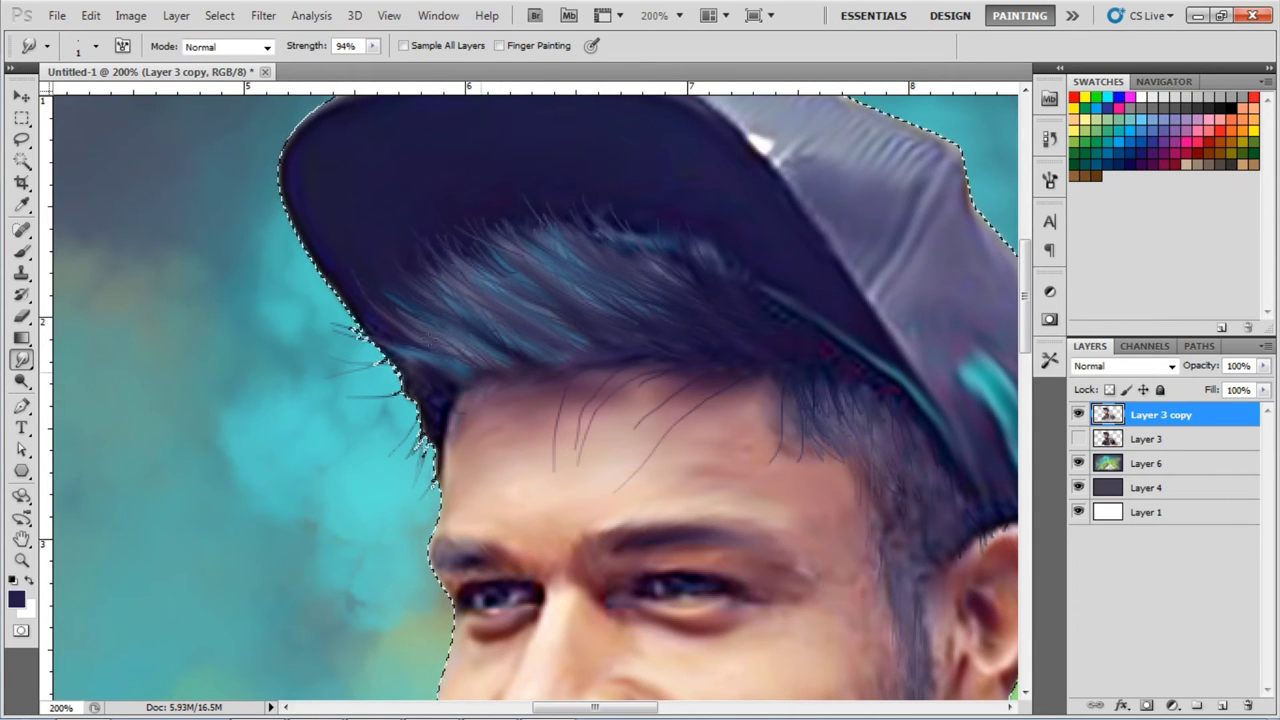
key(ctrl+d)
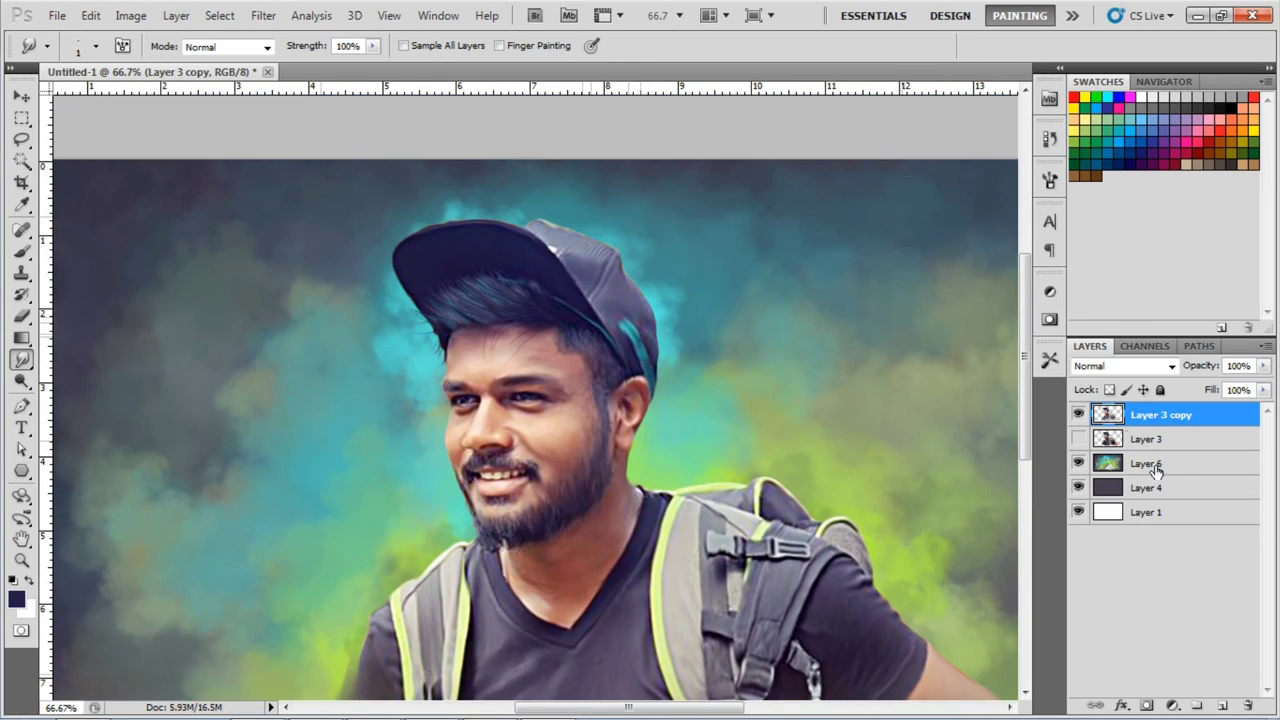
Load the figure's outline as a selection, sample teal paint, and add a new layer.
ctrl+click(1107, 414)
key(b)
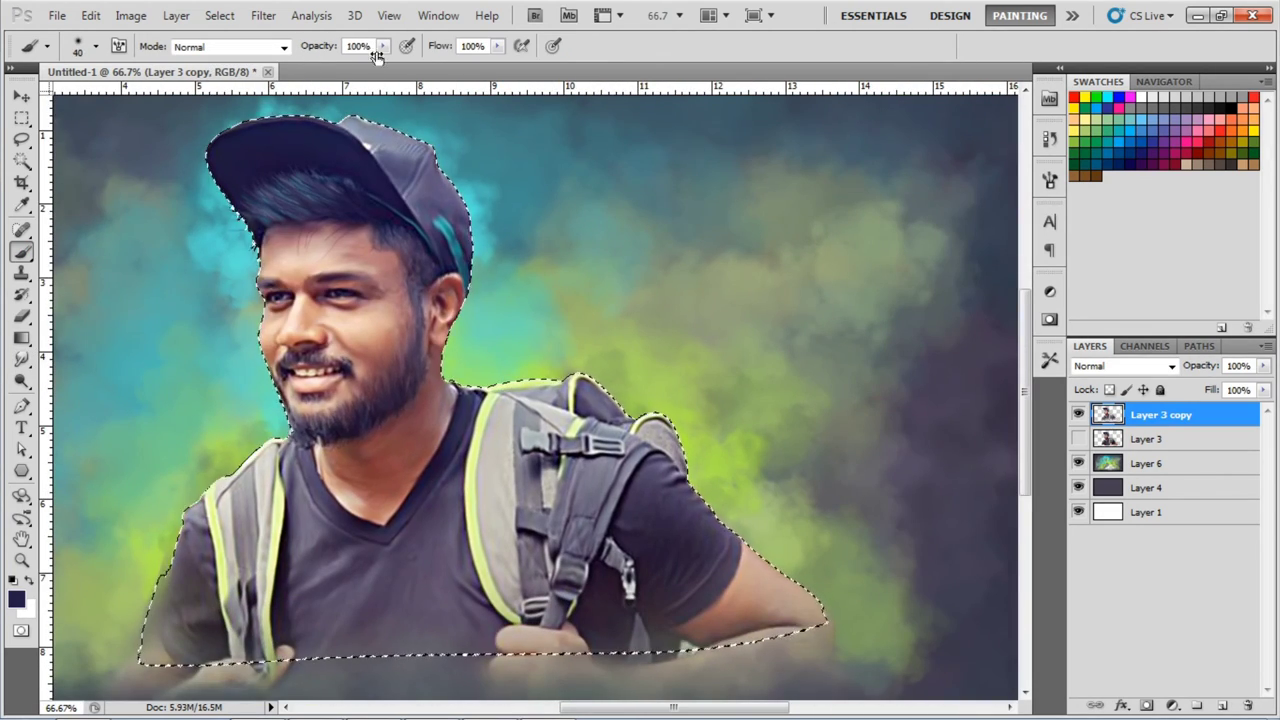
scroll(632, 217, up, 3)
alt+click(583, 289)
click(16, 598)
click(1132, 370)
click(1222, 705)
Paint a green glow around the shoulder and backpack, then deselect.
scroll(604, 358, down, 3)
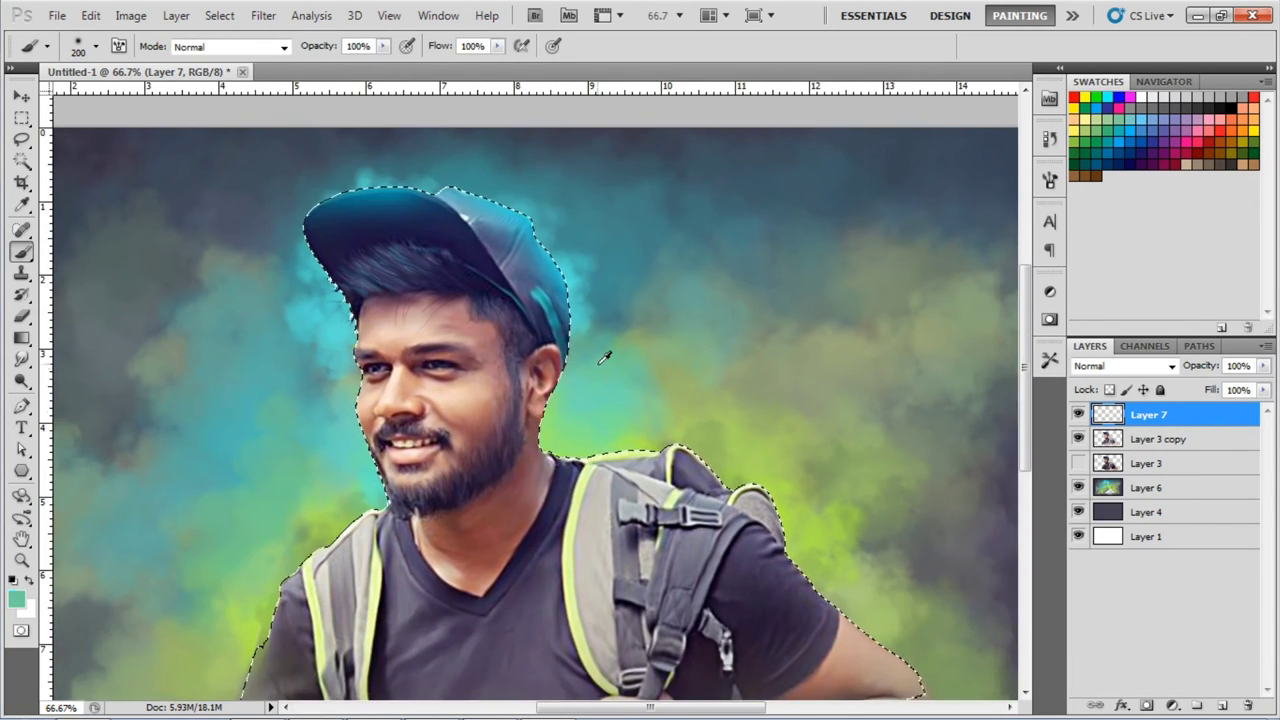
scroll(640, 423, down, 3)
mouse_move(714, 320)
mouse_down()
mouse_move(743, 386)
mouse_move(920, 495)
mouse_up()
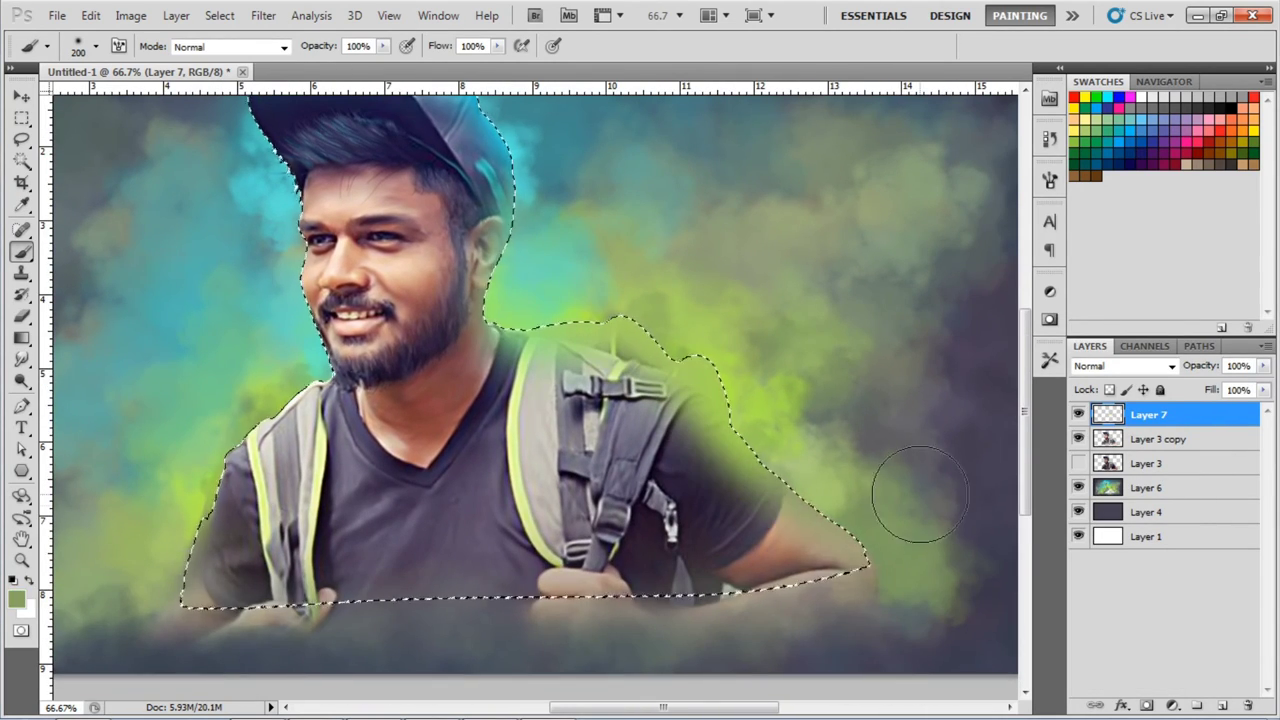
scroll(920, 495, down, 3)
scroll(300, 223, up, 5)
alt+click(358, 320)
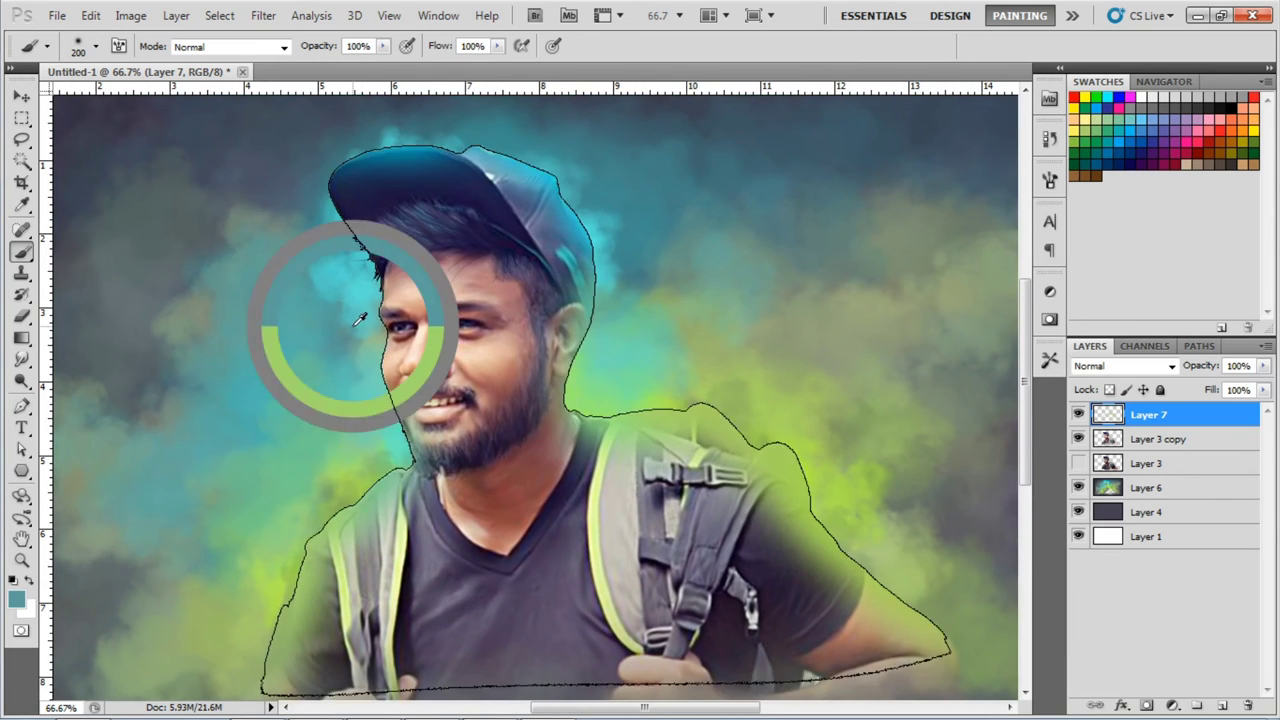
key([)
key([)
key([)
key(ctrl+d)
Set Layer 7's blend mode to Overlay.
click(1120, 366)
click(1098, 40)
key(Down)
key(Down)
key(Down)
key(Down)
key(Down)
key(Down)
key(Down)
key(Down)
key(Down)
key(Down)
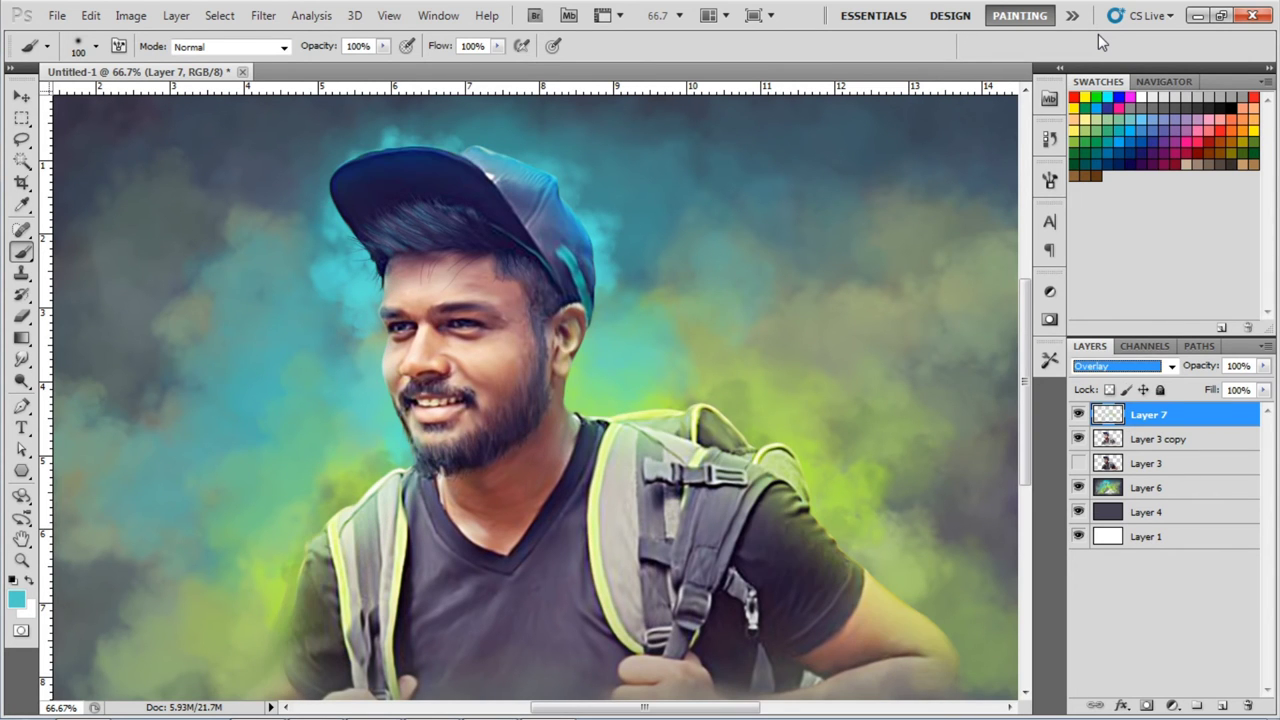
key(ctrl+minus)
key(ctrl+plus)
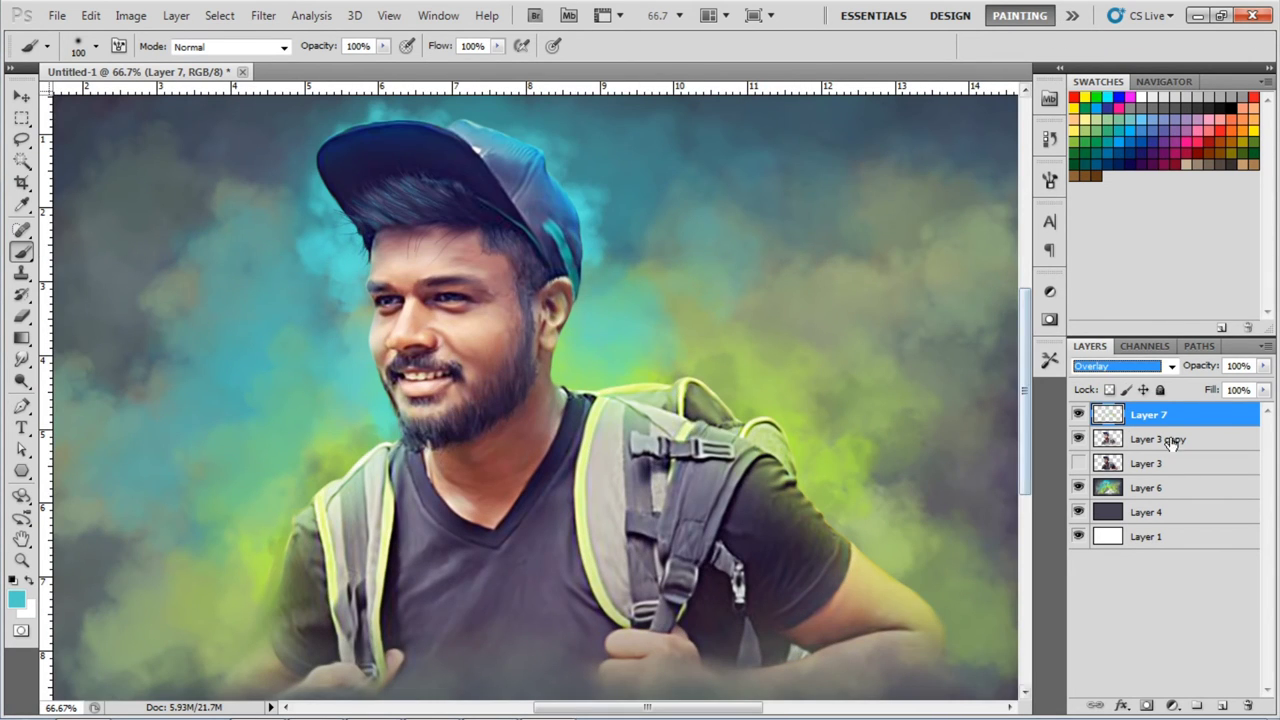
Softly erase the glaze over the man with a 250 px eraser inside his outline.
ctrl+click(1107, 439)
key(e)
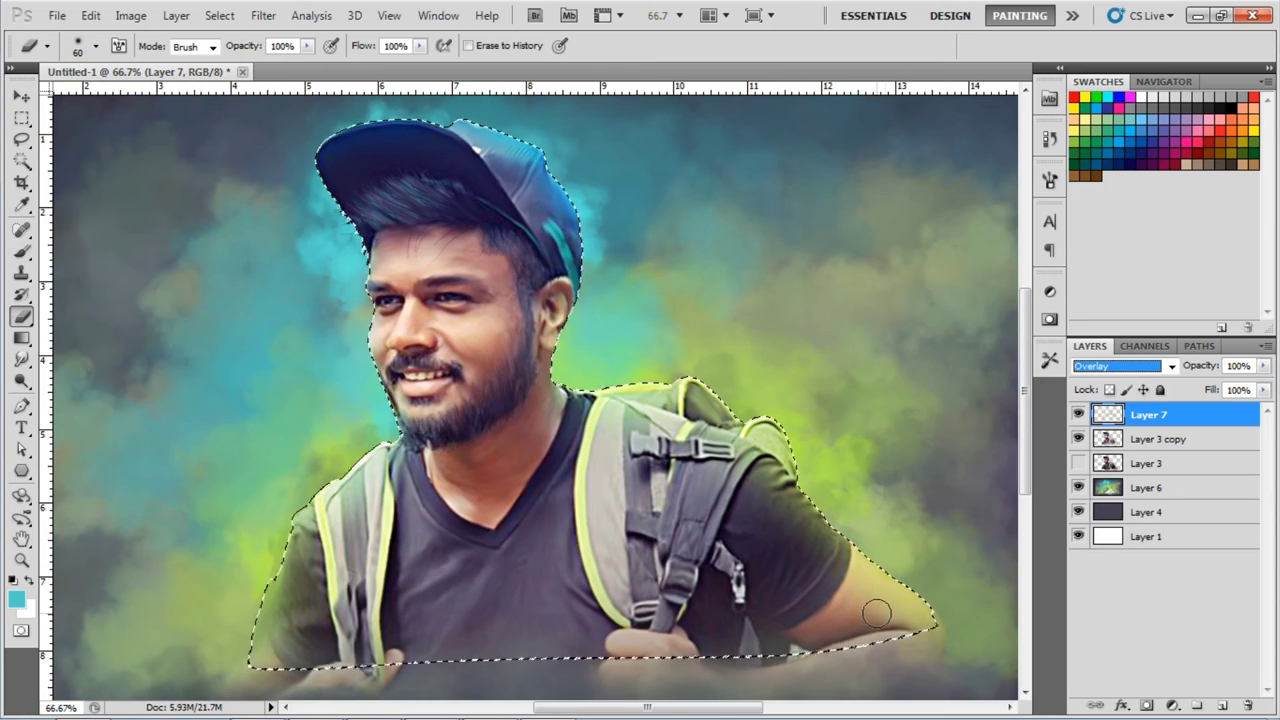
key(bracketright)
key(bracketright)
key(bracketright)
key(bracketright)
key(bracketright)
key(bracketright)
drag(800, 585, 286, 571)
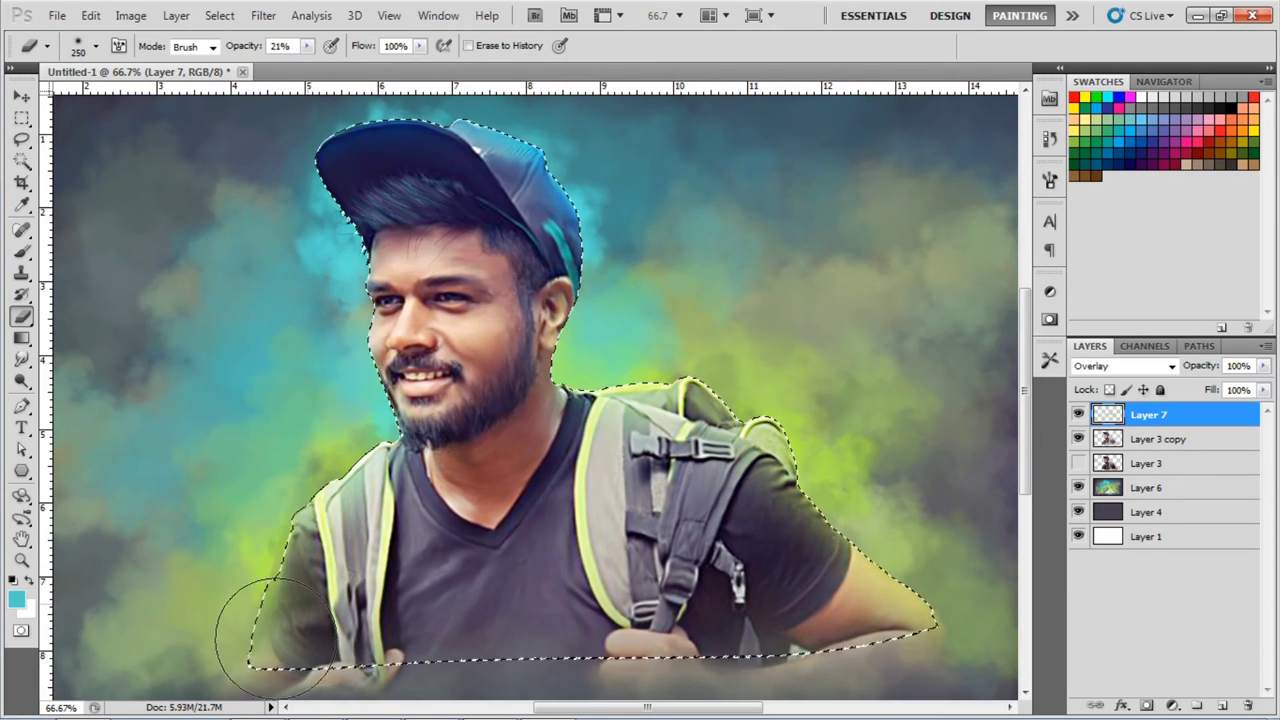
key(ctrl+d)
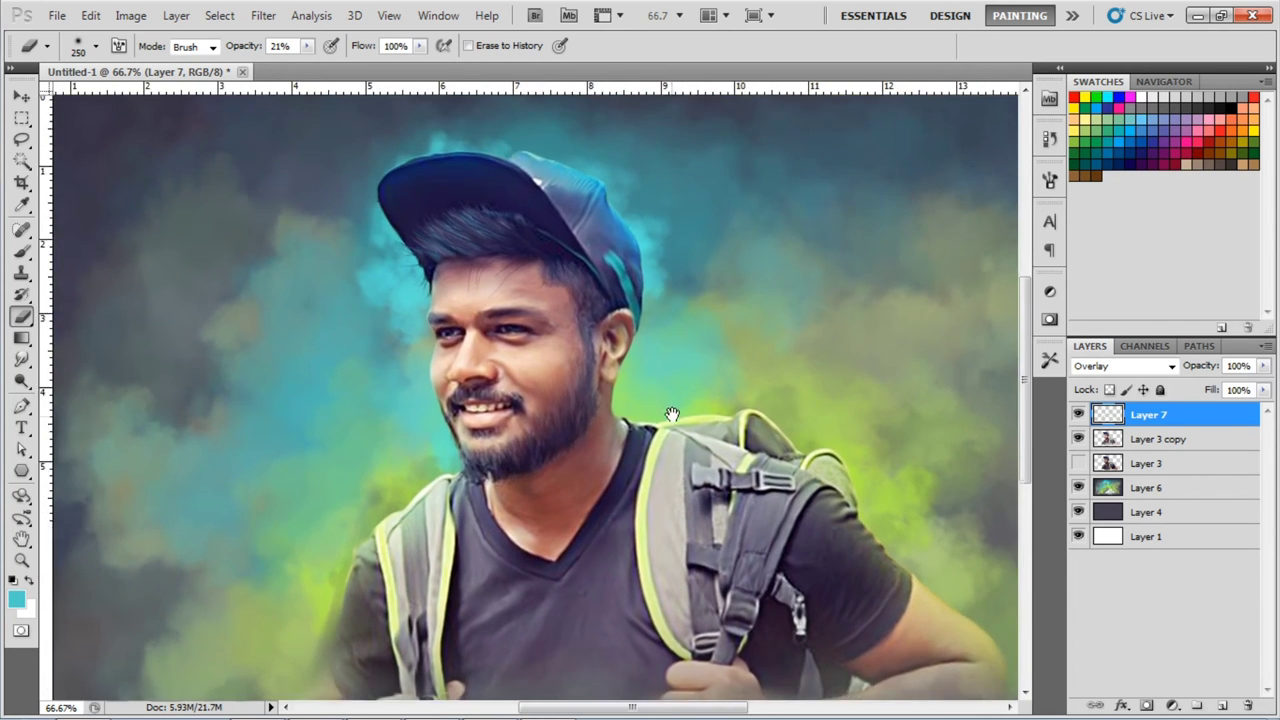
Center the 100% view on the face and add a new empty layer for glazes.
key(ctrl+minus)
key(ctrl+plus)
key(ctrl+plus)
drag(631, 373, 648, 365)
click(1222, 705)
key(b)
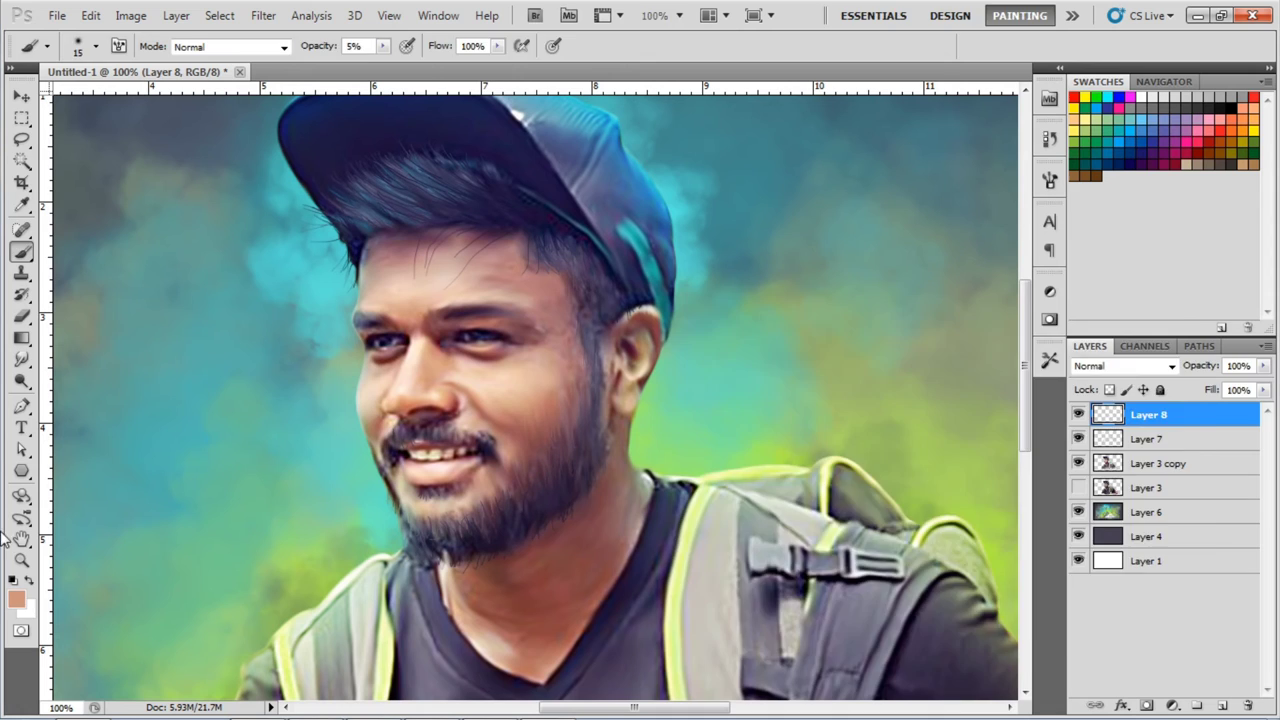
Set the foreground colour to a bright yellow.
click(16, 598)
drag(963, 560, 963, 512)
click(935, 390)
click(1140, 375)
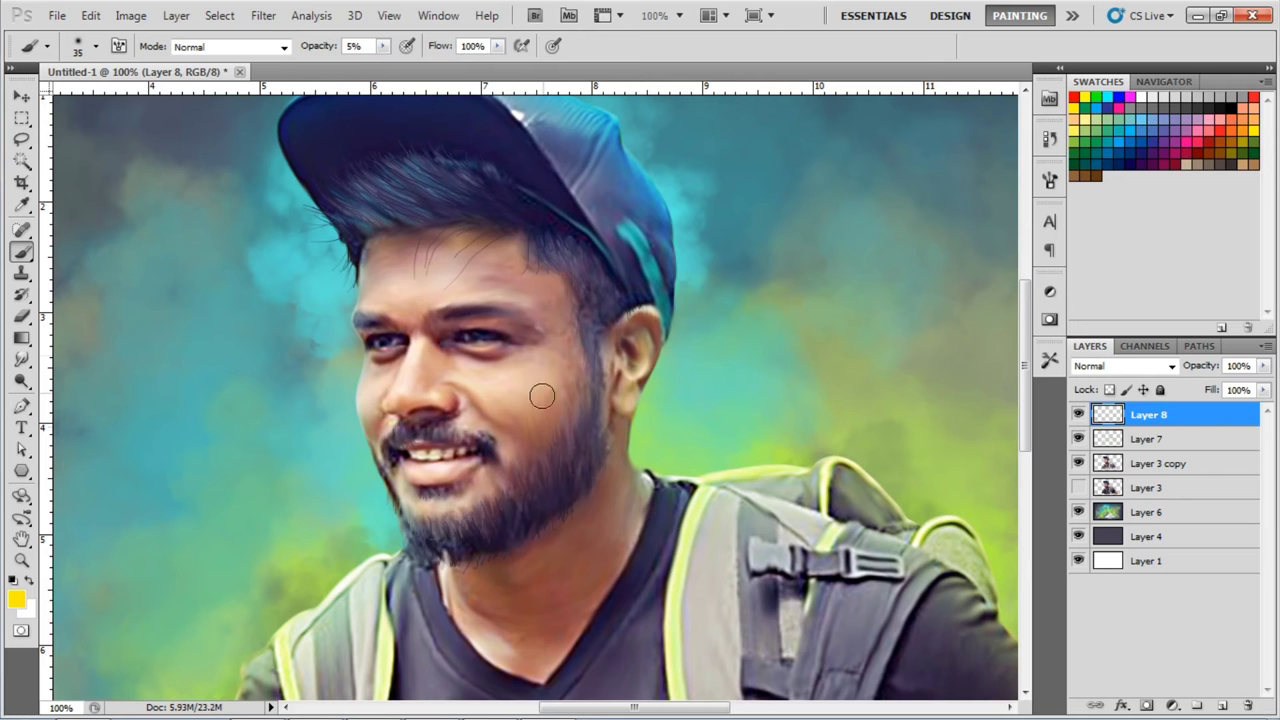
Reload the man's outline as a selection and sample the skin colour from the face.
ctrl+click(1105, 467)
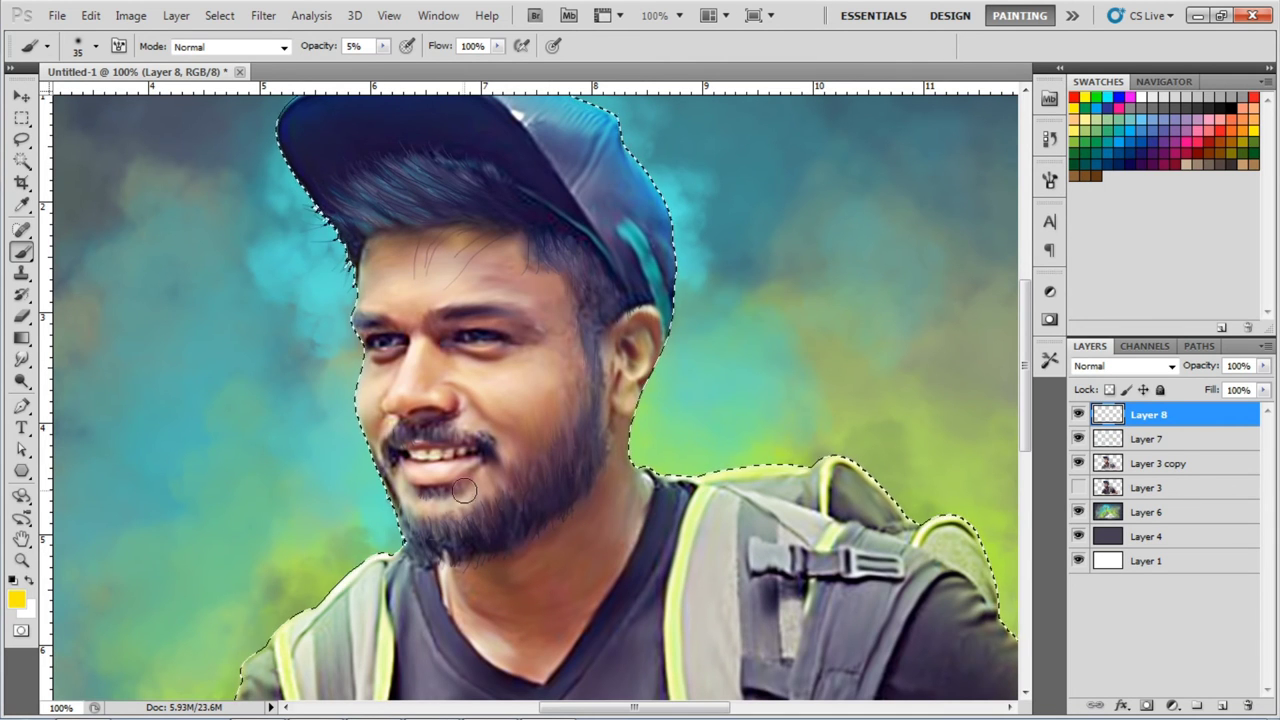
scroll(883, 427, down, 5)
scroll(883, 427, right, 3)
scroll(543, 400, up, 5)
scroll(543, 400, left, 3)
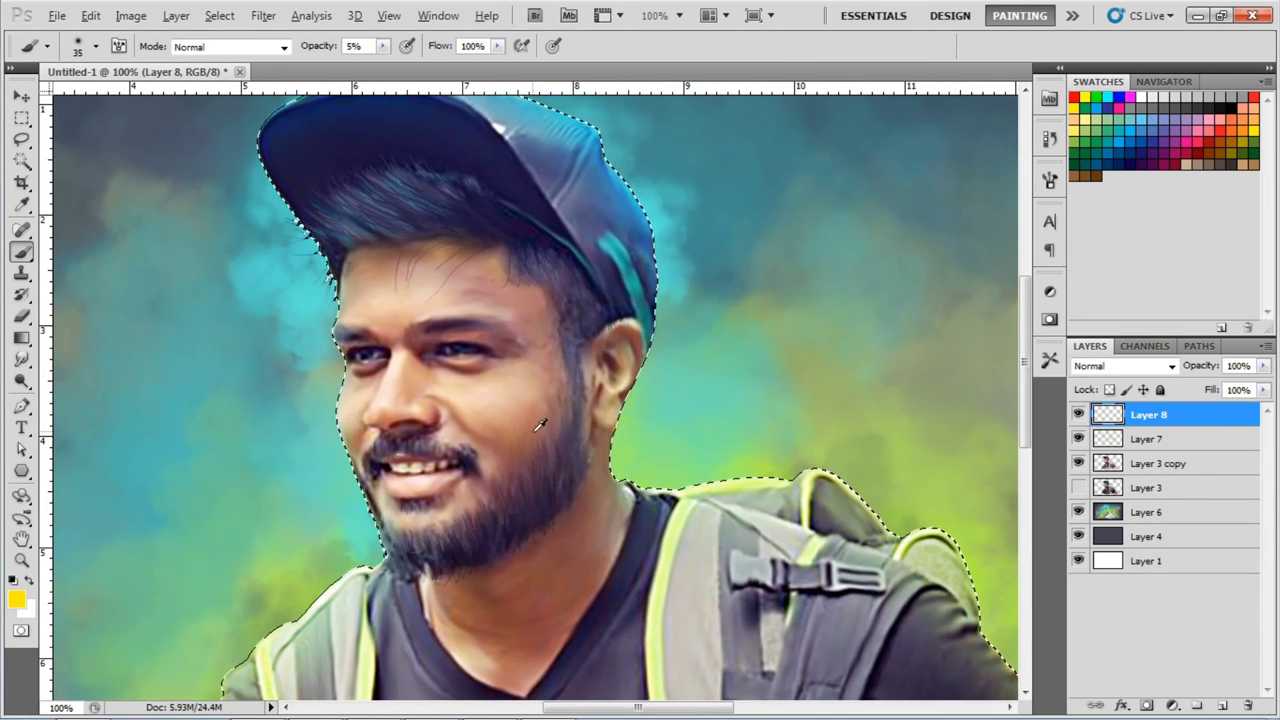
key(i)
click(540, 420)
Set the paint colour to an orange shade and zoom back to 100% on the face.
click(16, 598)
click(889, 376)
drag(889, 376, 895, 395)
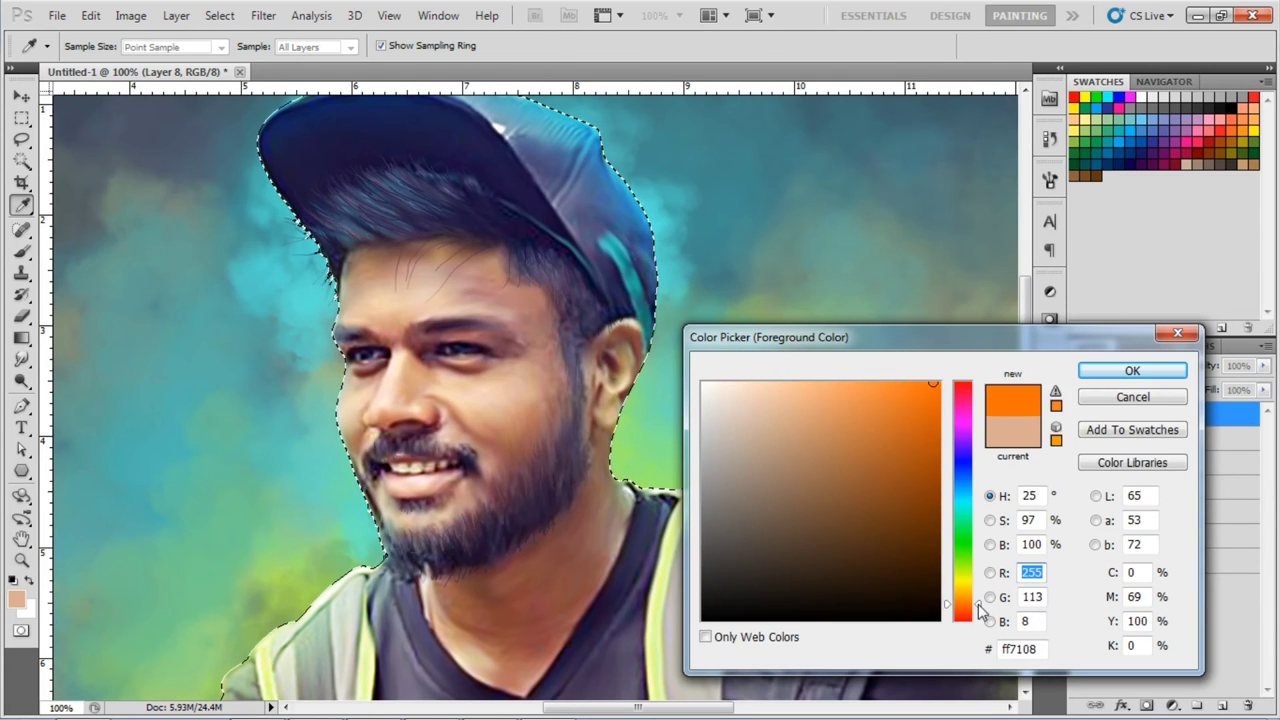
click(1132, 370)
key(b)
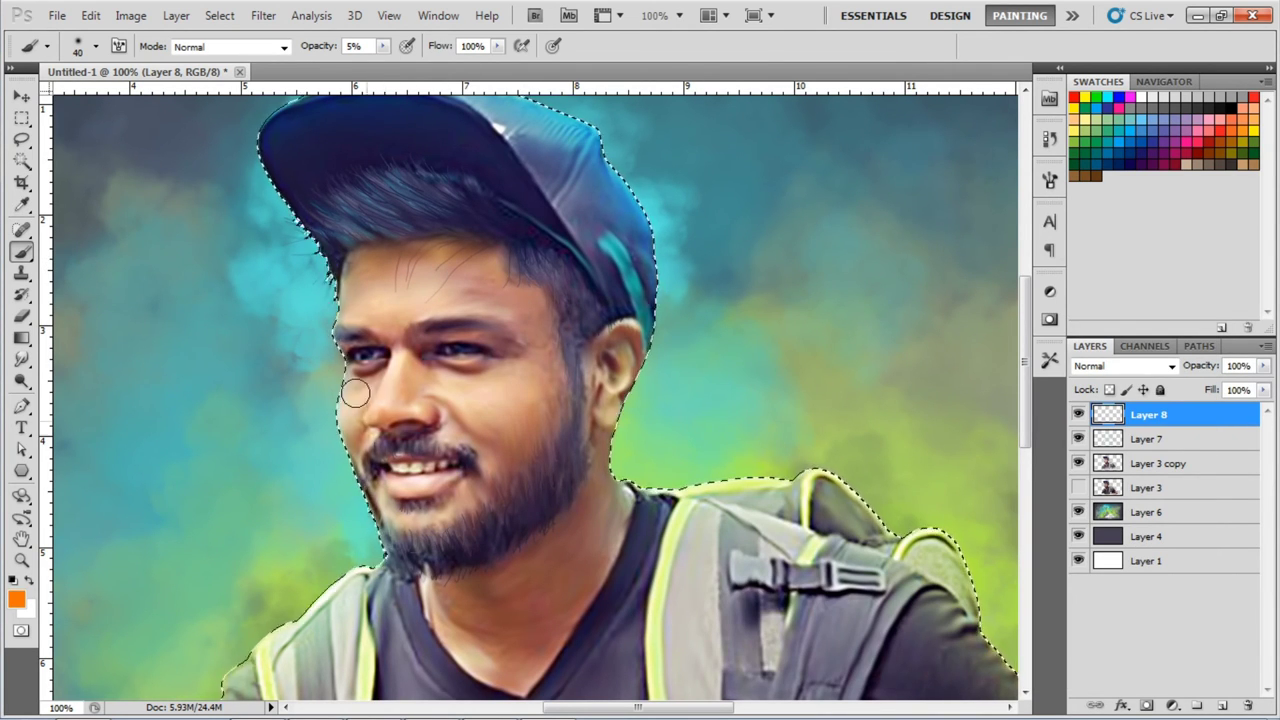
scroll(594, 520, down, 5)
key(ctrl+0)
key(ctrl+1)
Paint faint green at 5% opacity onto the chest of the shirt.
key(x)
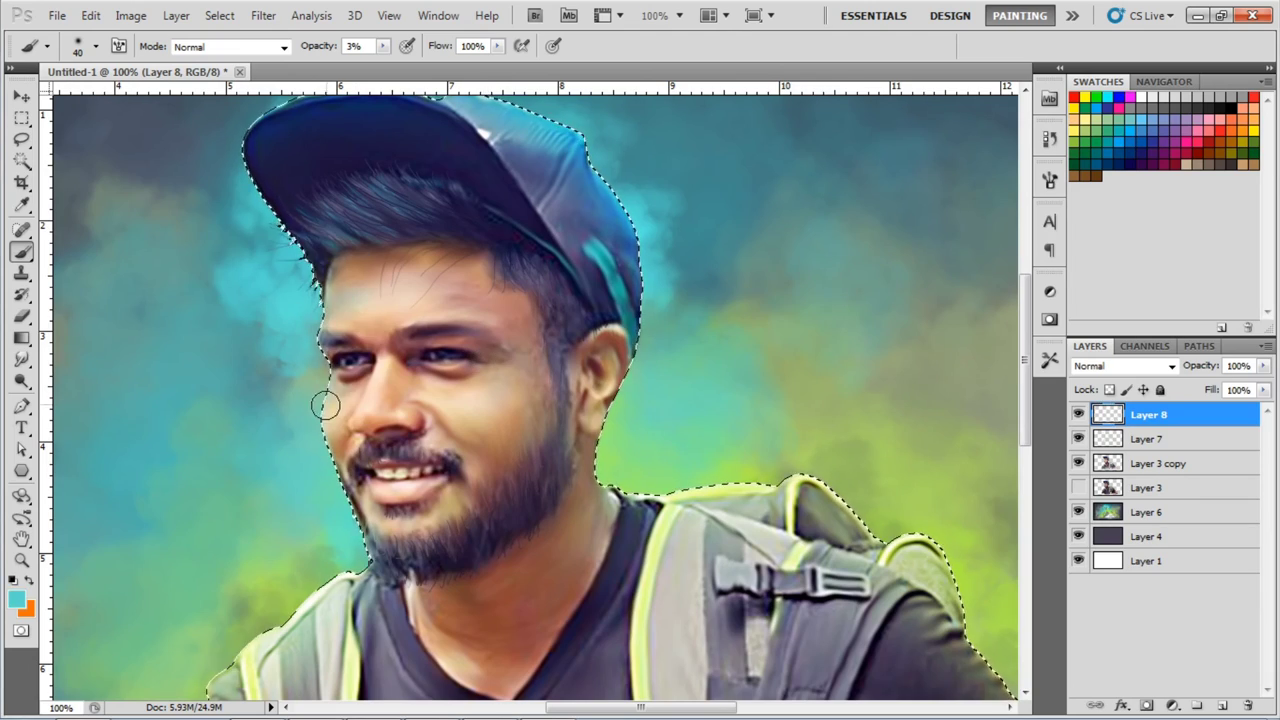
drag(332, 395, 282, 125)
alt+click(536, 460)
key(0)
key(5)
drag(509, 537, 374, 517)
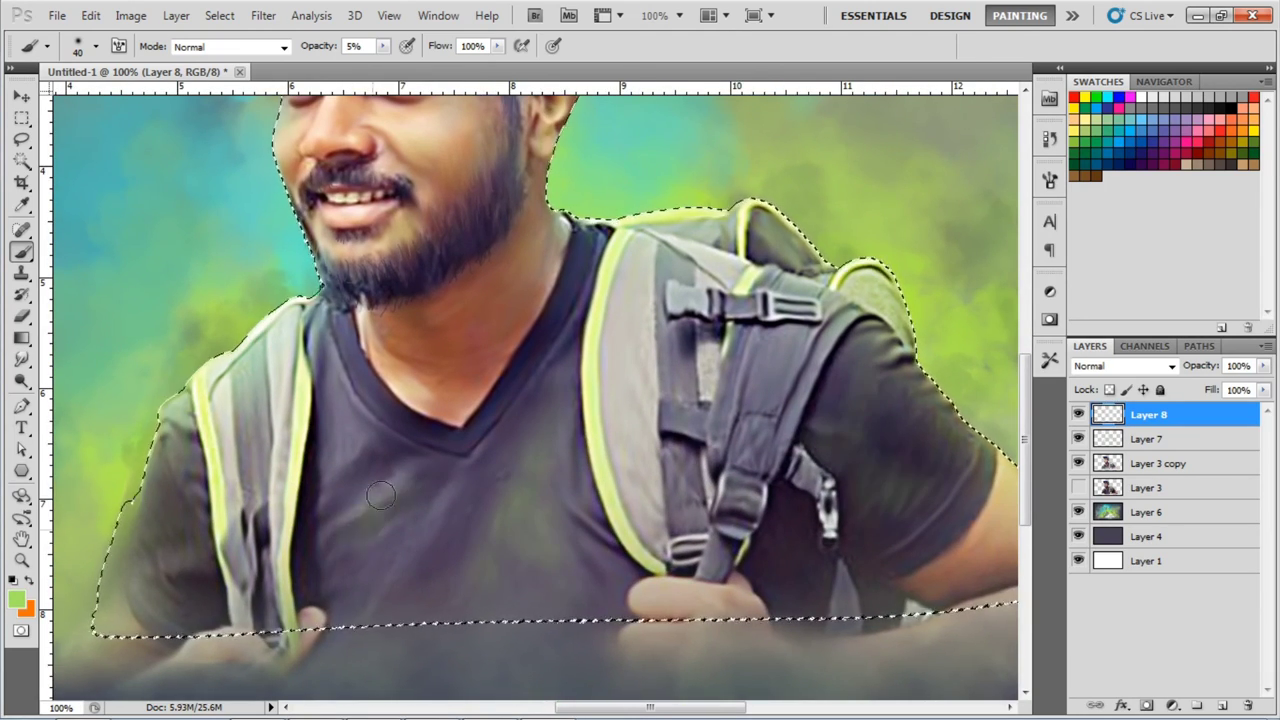
Switch the paint colour back to cyan and review the head, shirt and whole image.
alt+click(230, 230)
drag(617, 374, 640, 644)
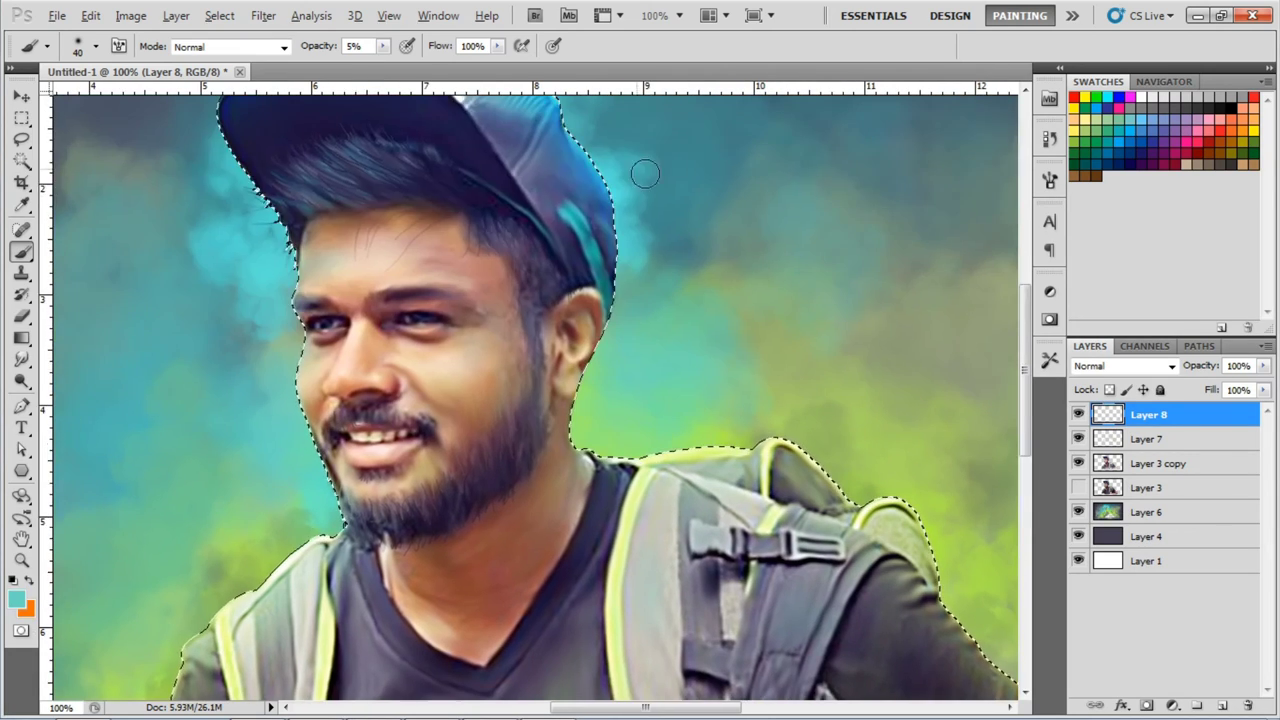
scroll(660, 261, down, 3)
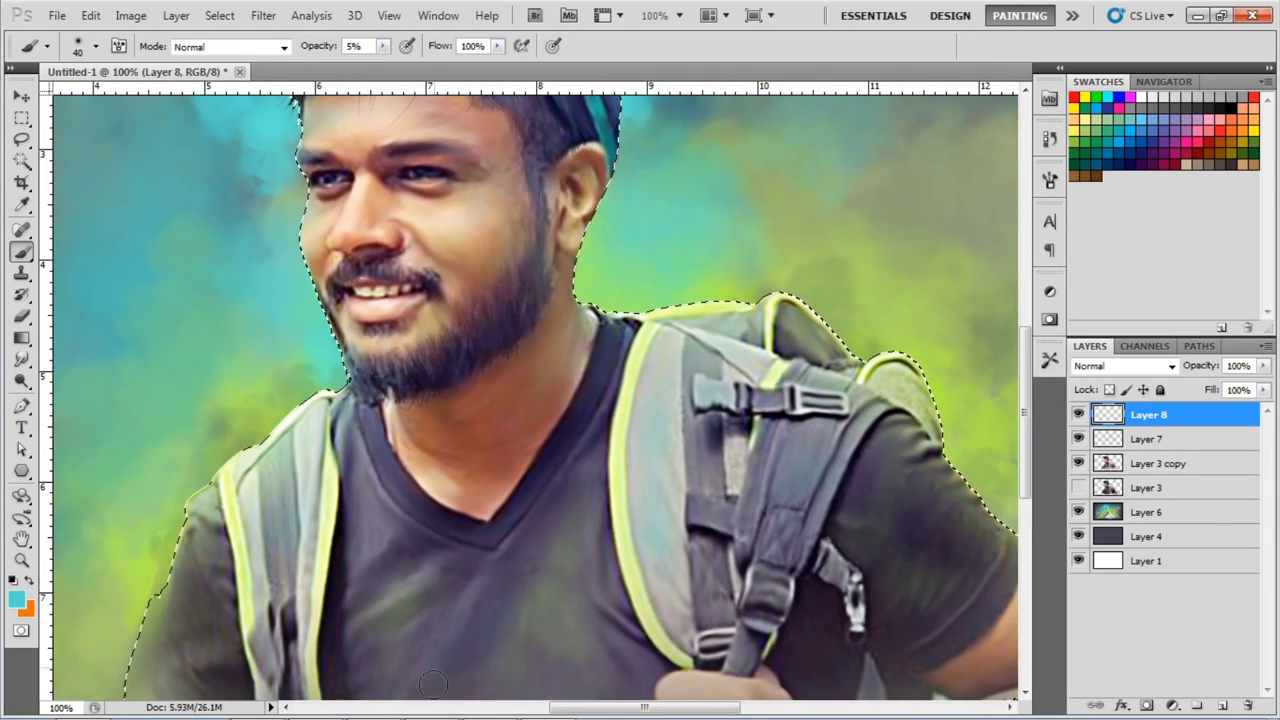
drag(423, 683, 461, 548)
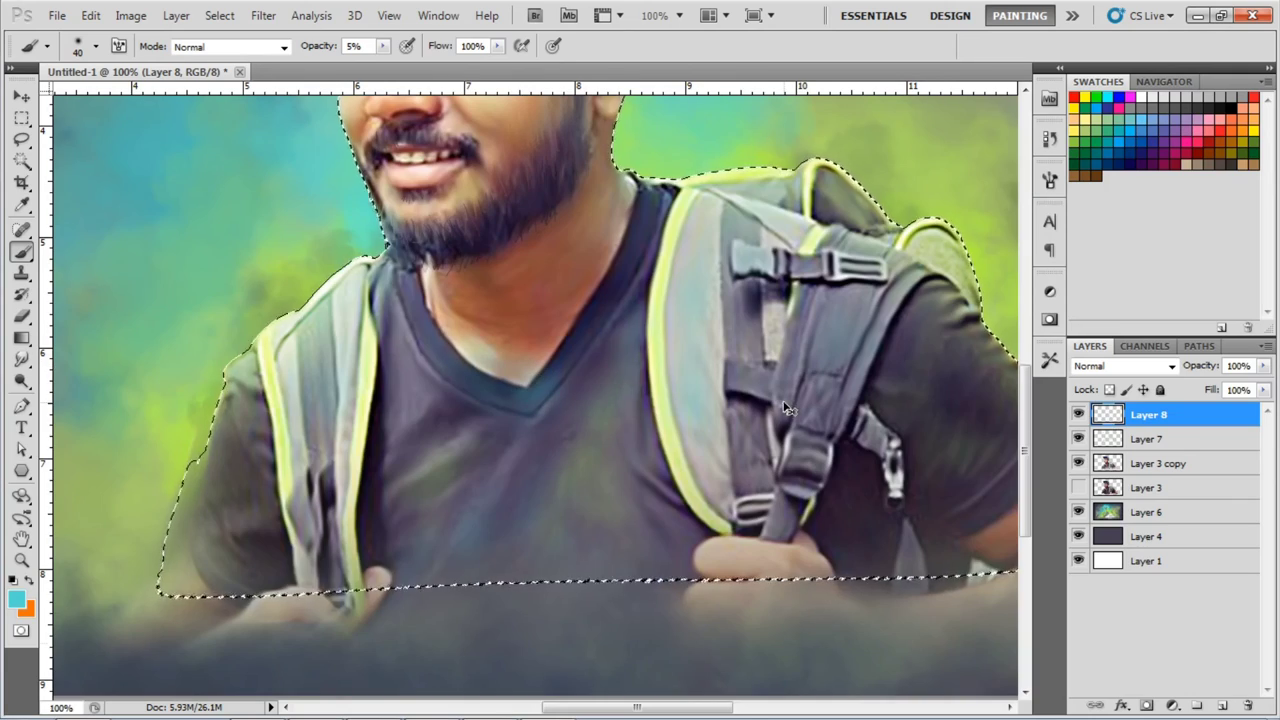
key(ctrl+0)
Set up the Dodge tool at 100% exposure on the man's photo layer.
key(o)
key(ctrl+1)
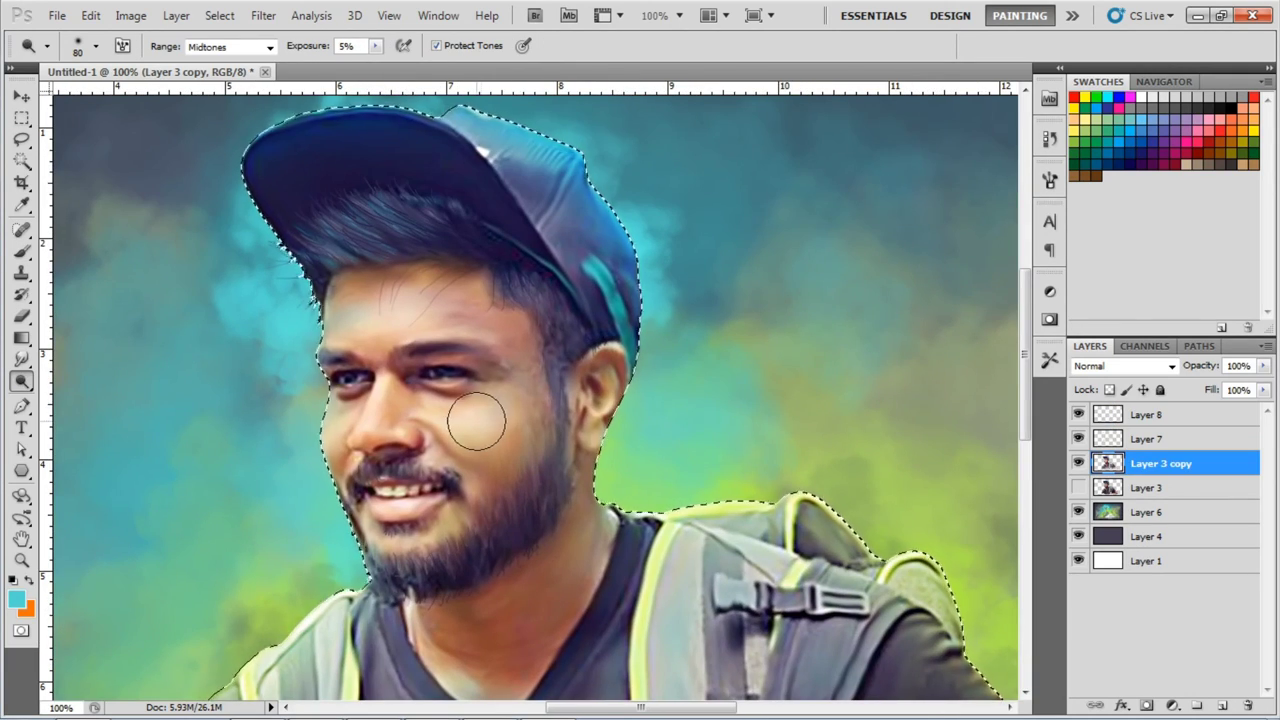
key(1)
key(5)
key(0)
Dodge the left side of the cap to a vivid blue, then shrink the brush to 45.
mouse_move(422, 625)
mouse_down()
mouse_move(481, 460)
mouse_move(273, 105)
mouse_move(451, 250)
mouse_up()
drag(452, 150, 517, 585)
drag(517, 185, 360, 230)
drag(407, 354, 520, 200)
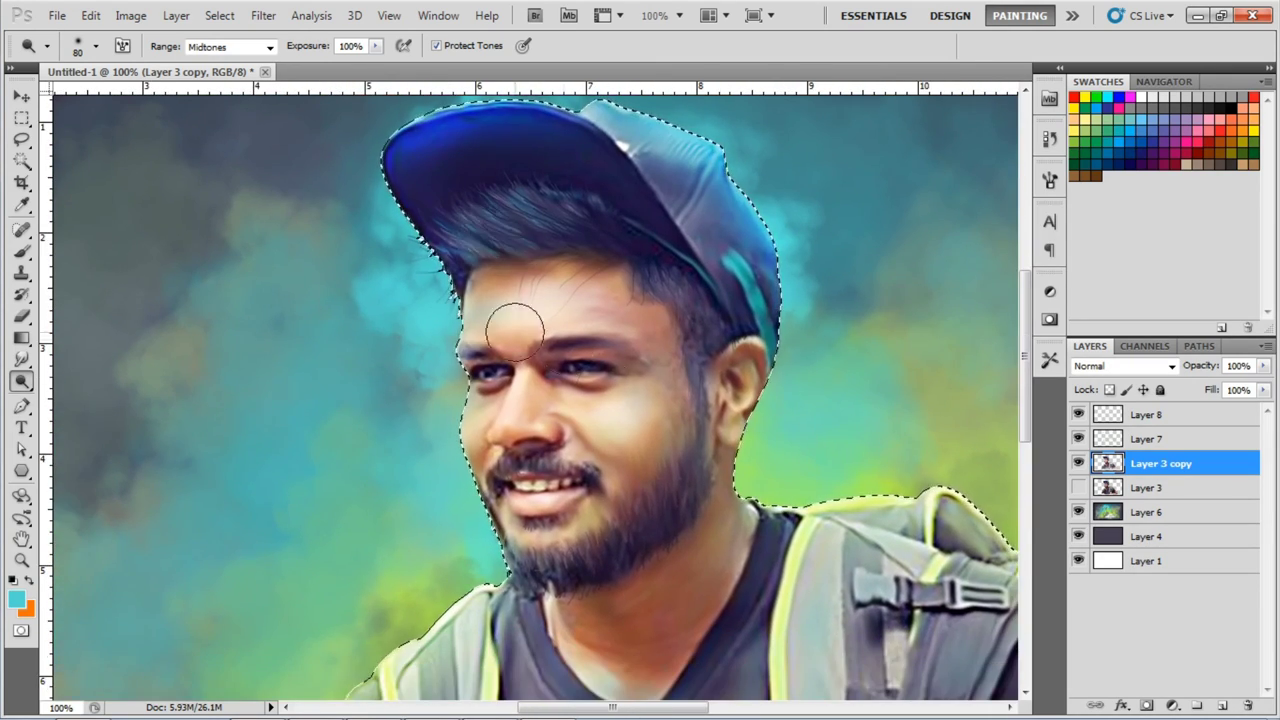
key(bracketleft)
key(bracketleft)
key(bracketleft)
Lighten the face highlights, deselect, and zoom out to the whole portrait.
drag(486, 408, 506, 168)
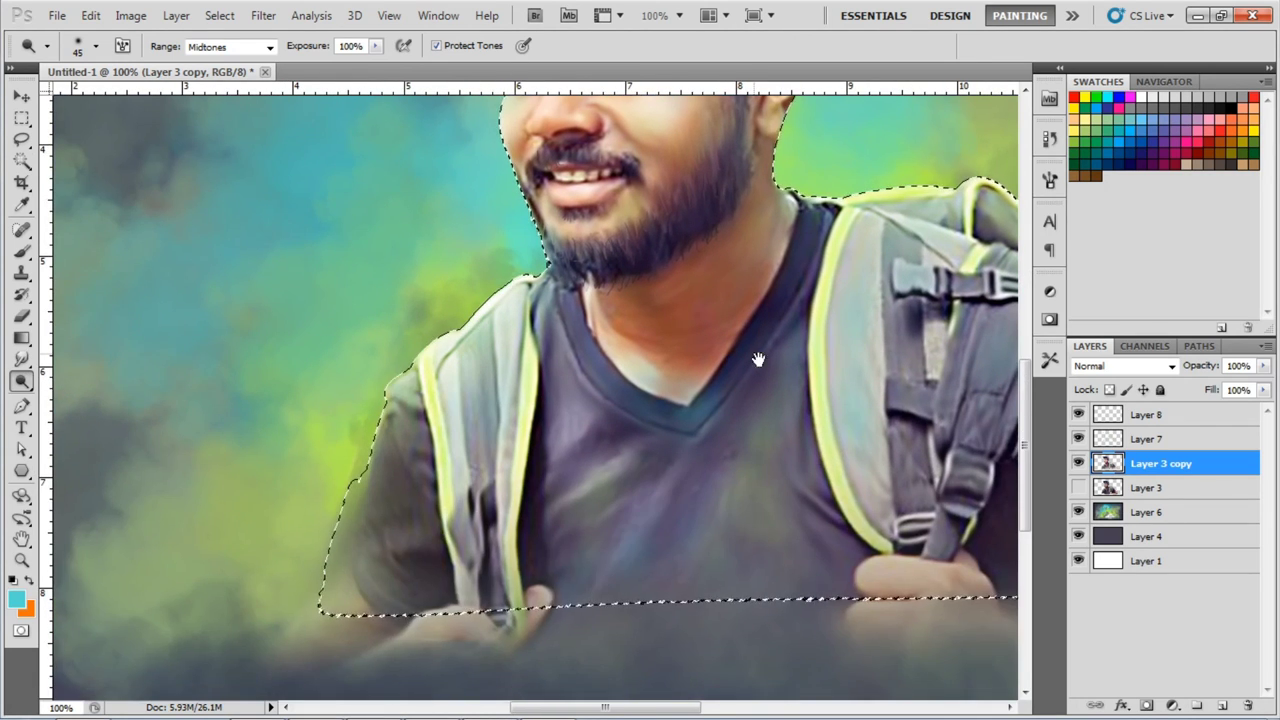
drag(703, 209, 703, 377)
drag(654, 278, 654, 386)
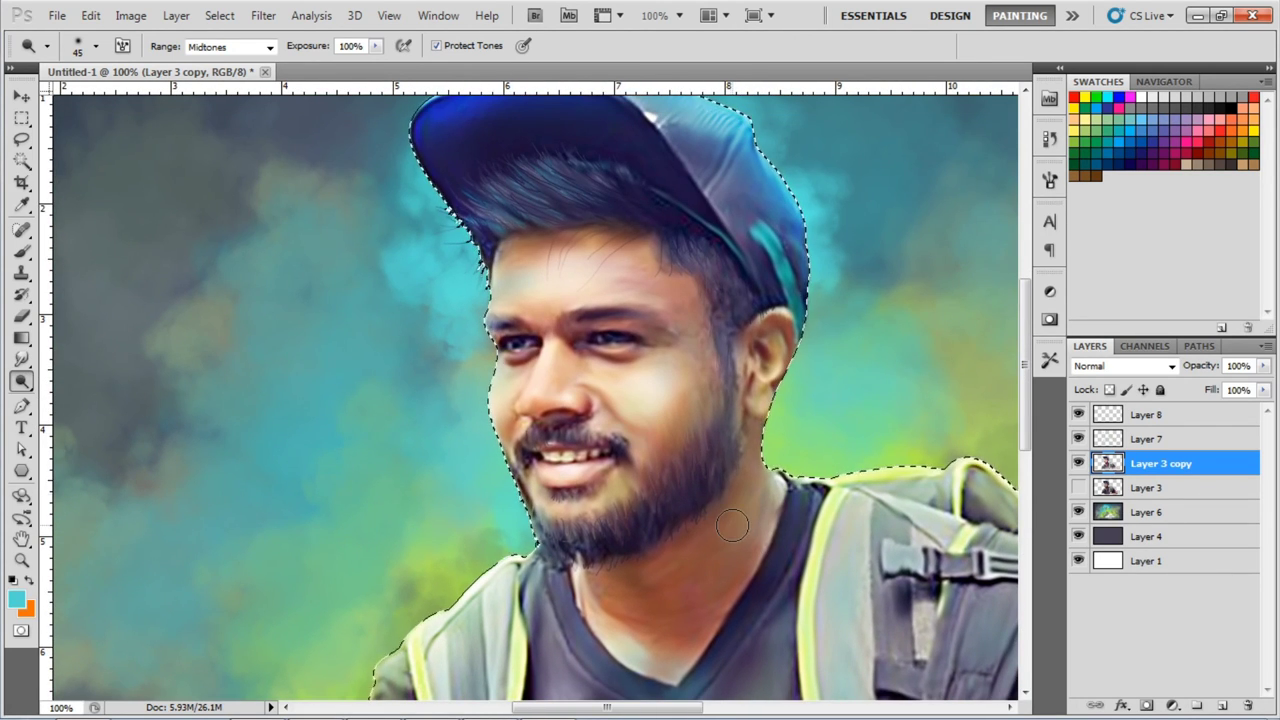
key(ctrl+d)
key(ctrl+minus)
key(ctrl+minus)
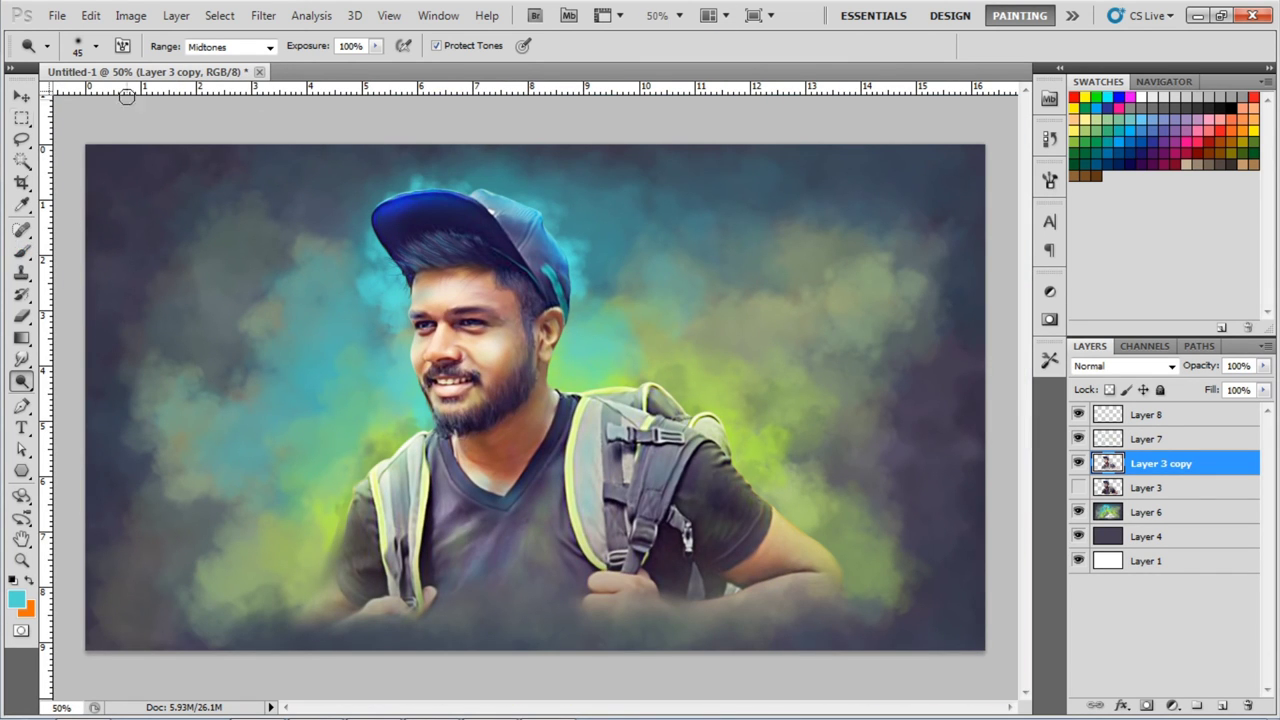
Stamp white light rays with the 2500 px ray brush on a new layer at full opacity.
key(b)
click(96, 46)
click(534, 543)
key(Return)
key(ctrl+shift+alt+n)
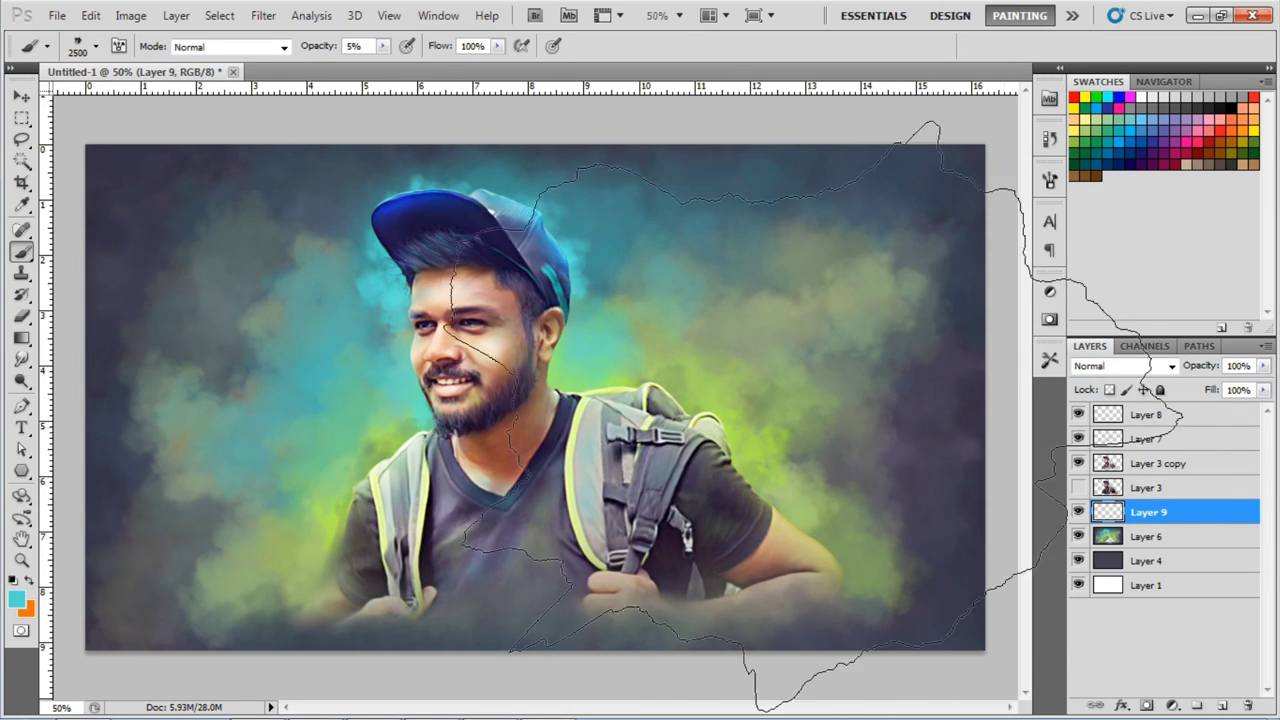
click(16, 598)
click(703, 377)
click(1131, 371)
key(0)
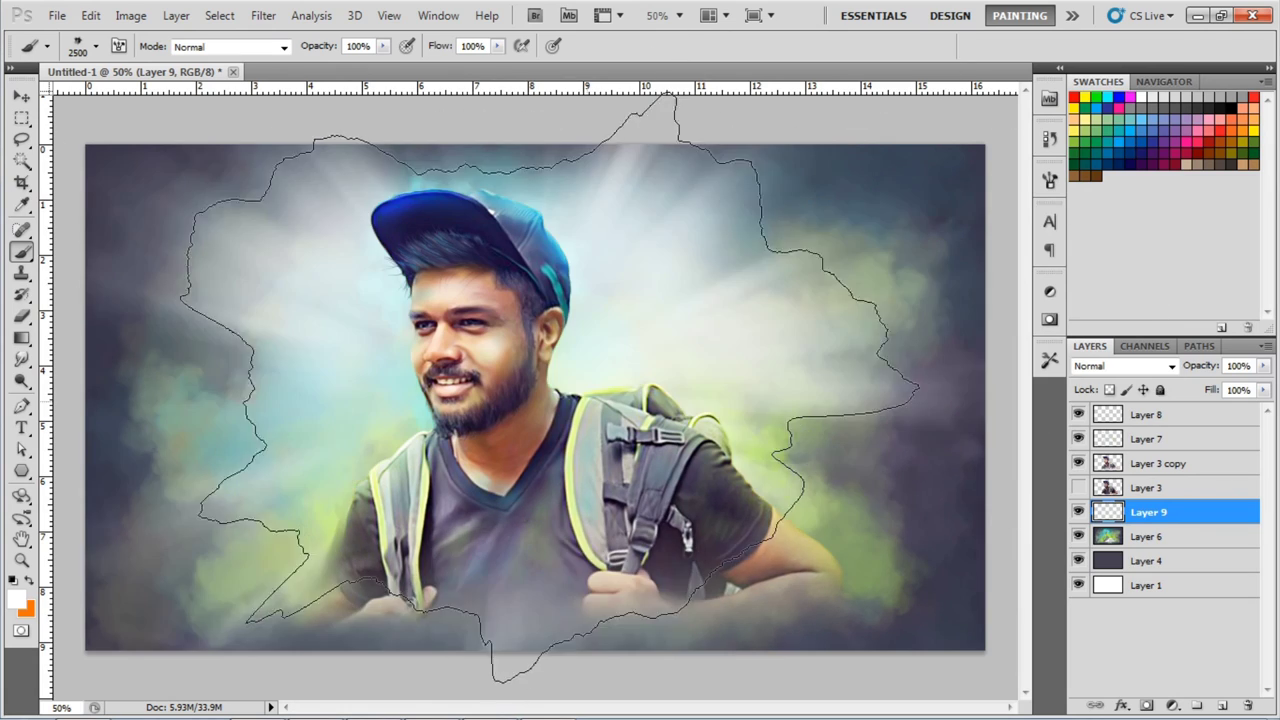
Try different blend modes for the rays layer, then delete it.
click(1123, 366)
click(1096, 28)
key(Down)
key(Down)
key(Down)
key(Down)
key(Down)
key(Down)
key(Down)
key(Down)
key(Down)
key(Down)
key(Down)
key(Down)
key(Down)
key(Down)
key(Down)
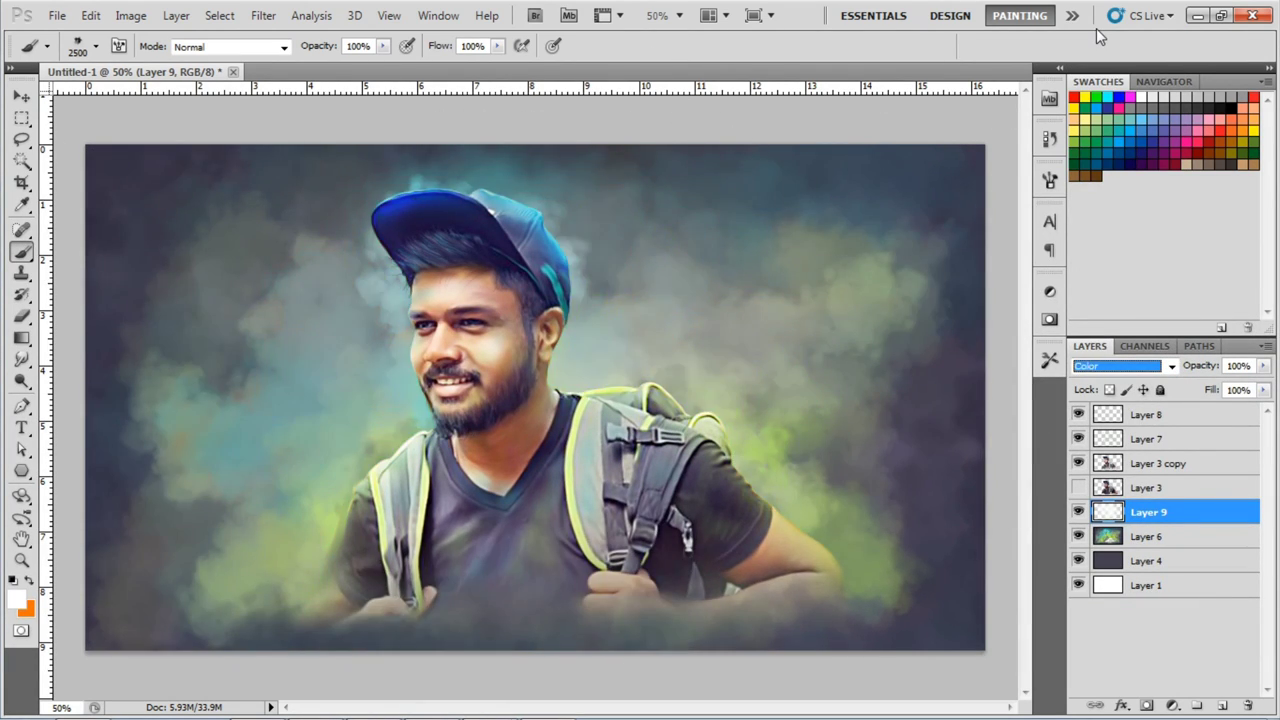
key(Delete)
Stamp white rays with the 2498 px ray brush on a new Layer 9.
right_click(609, 506)
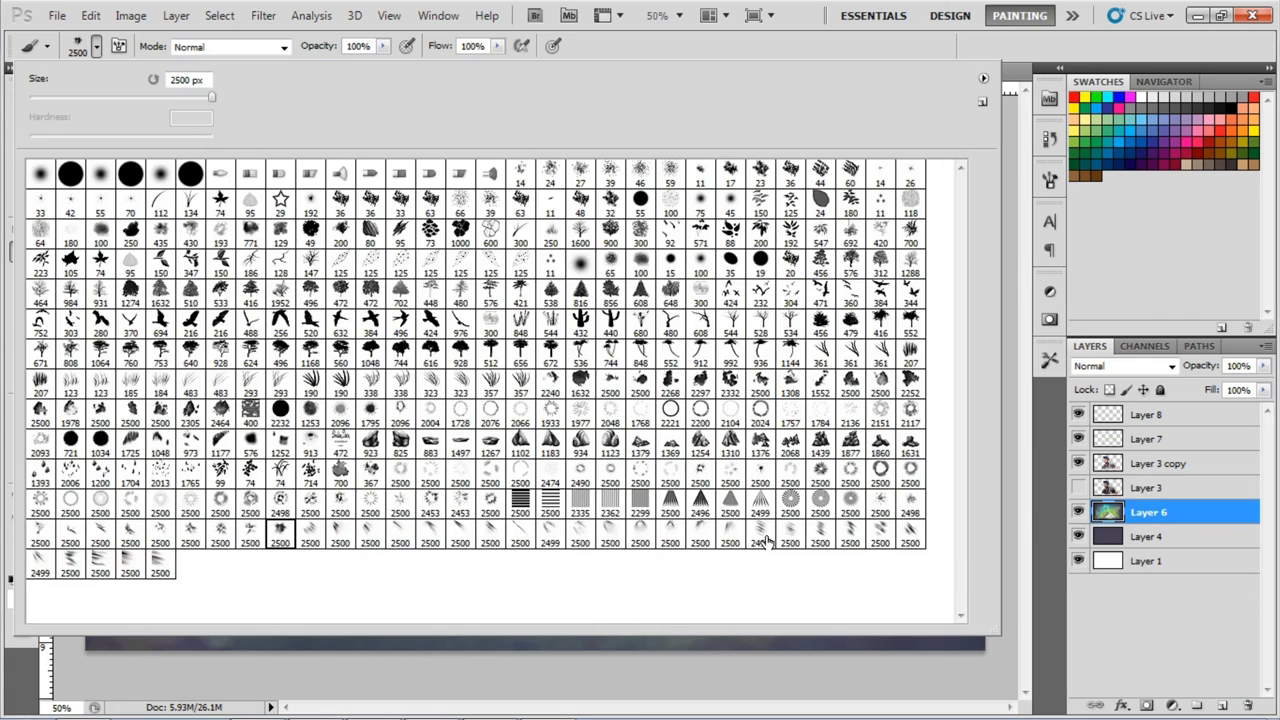
double_click(766, 541)
click(200, 400)
key(ctrl+z)
click(1222, 705)
click(200, 400)
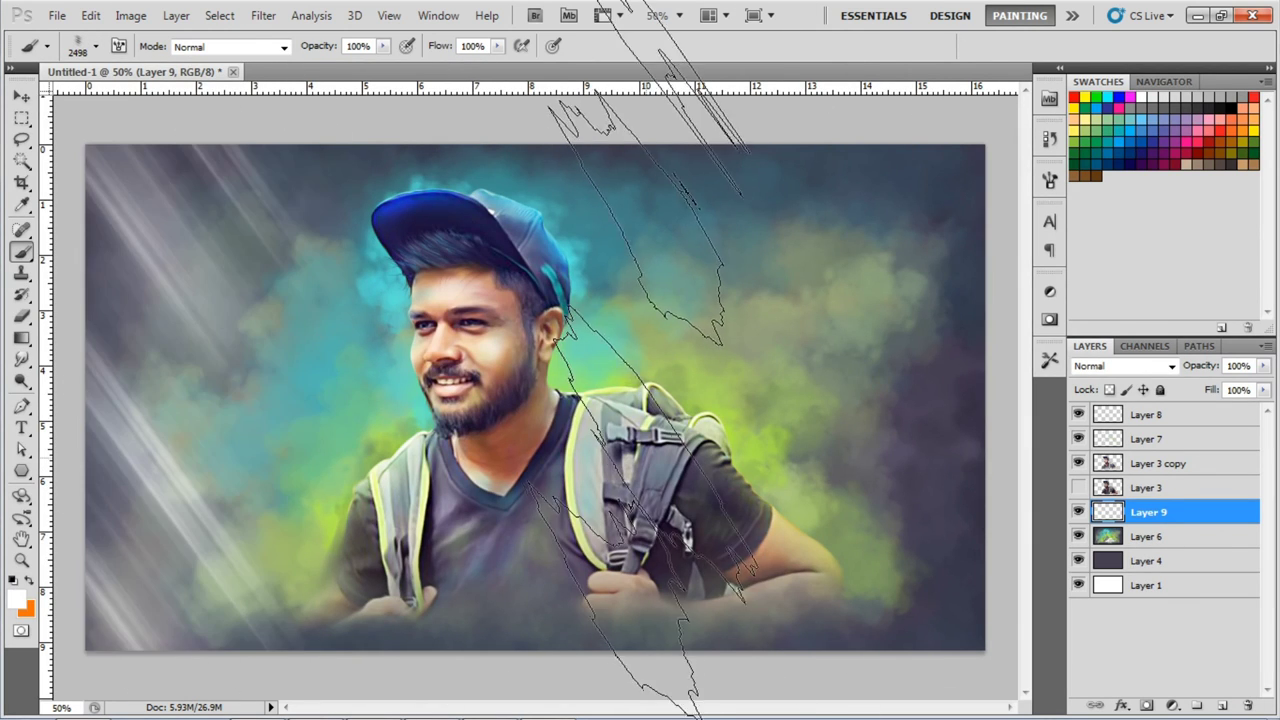
Free Transform the rays: flip them horizontally to the right and stretch them wider.
key(ctrl+t)
right_click(298, 372)
click(335, 640)
drag(720, 398, 398, 388)
key(Return)
Erase the lower-right rays with a 600 px eraser and soften the rays further.
key(e)
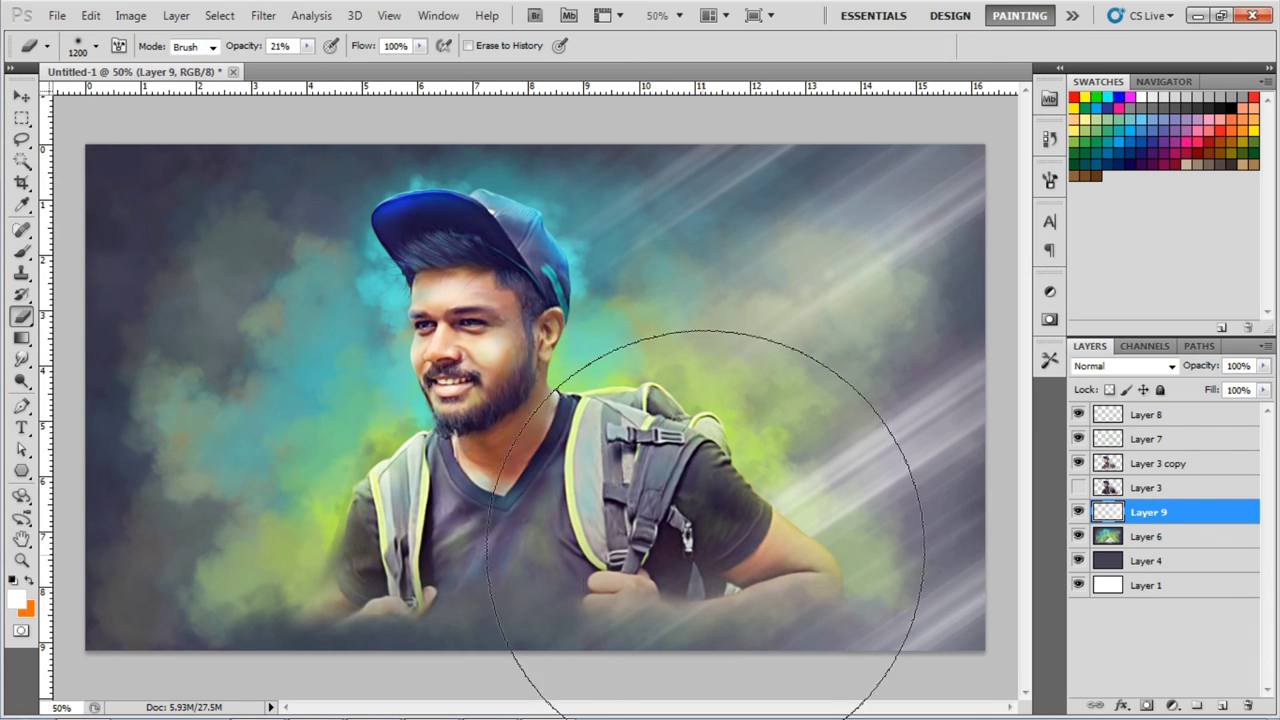
key(bracketleft)
key(bracketleft)
key(bracketleft)
drag(880, 500, 783, 605)
mouse_move(598, 410)
mouse_down()
mouse_move(829, 614)
mouse_move(920, 560)
mouse_up()
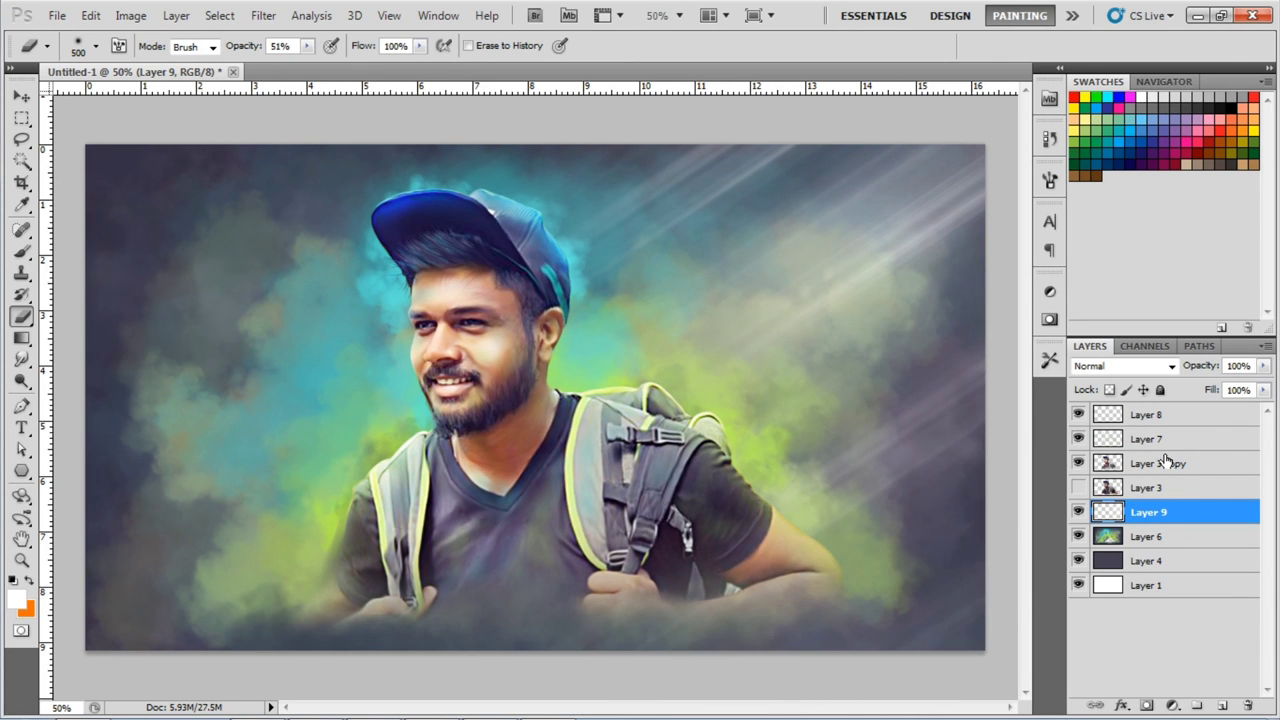
drag(1222, 366, 1207, 366)
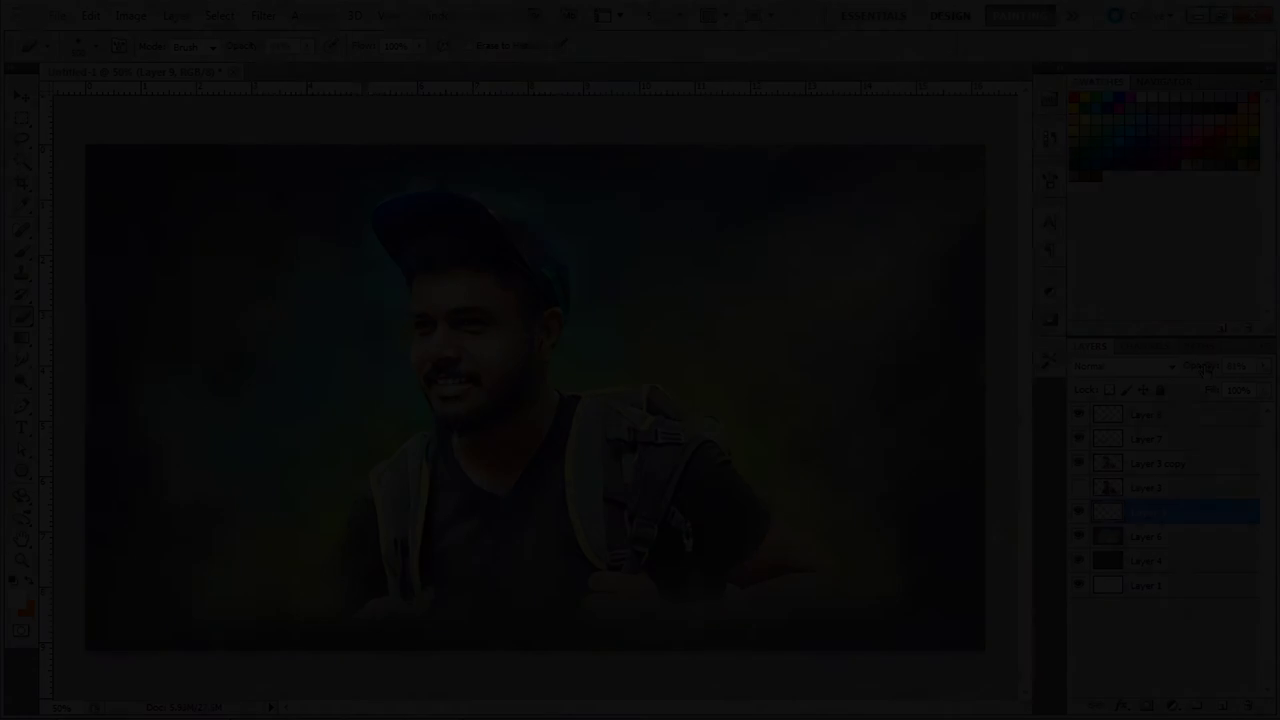